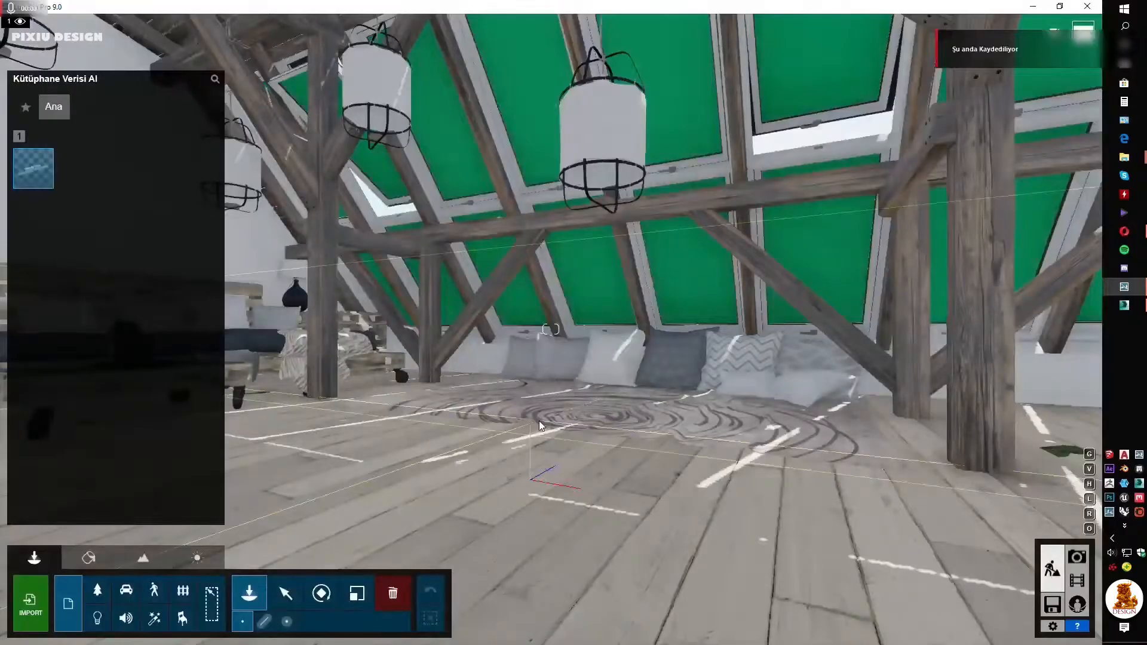
# - Place the imported attic room model in the scene and reposition it with the Select tool
pyautogui.press('s')
pyautogui.press('w')
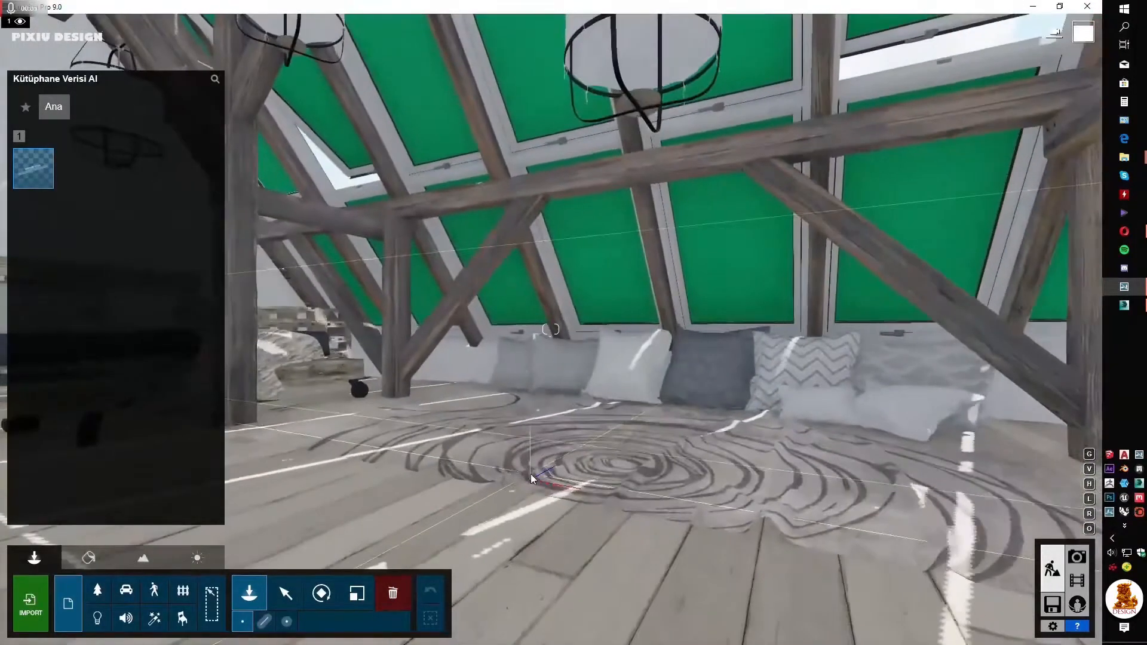
pyautogui.click(551, 465)
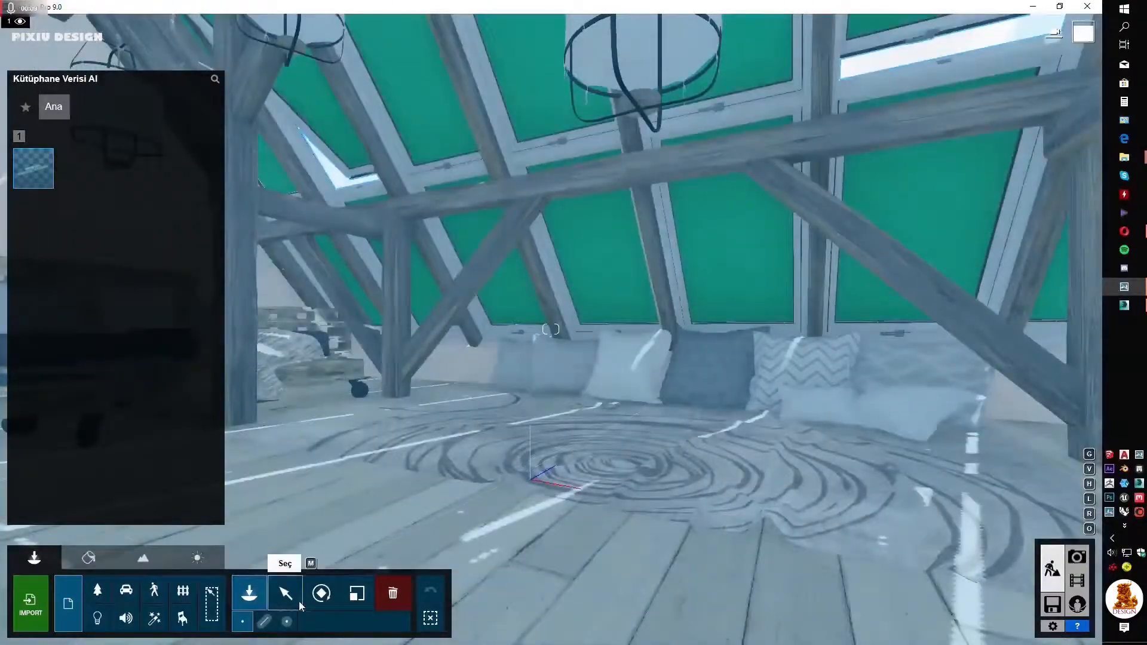
pyautogui.click(285, 593)
pyautogui.moveTo(544, 475); pyautogui.dragTo(488, 114)
# - Assign the Glass Advanced (pureglass) material to the green panes of the sloped roof windows
pyautogui.press('q')
pyautogui.moveTo(488, 113); pyautogui.dragTo(609, 185, button='right')
pyautogui.press('s')
pyautogui.press('q')
pyautogui.moveTo(550, 329); pyautogui.dragTo(490, 110, button='right')
pyautogui.press('w')
pyautogui.press('s')
pyautogui.press('w')
pyautogui.press('s')
pyautogui.click(89, 557)
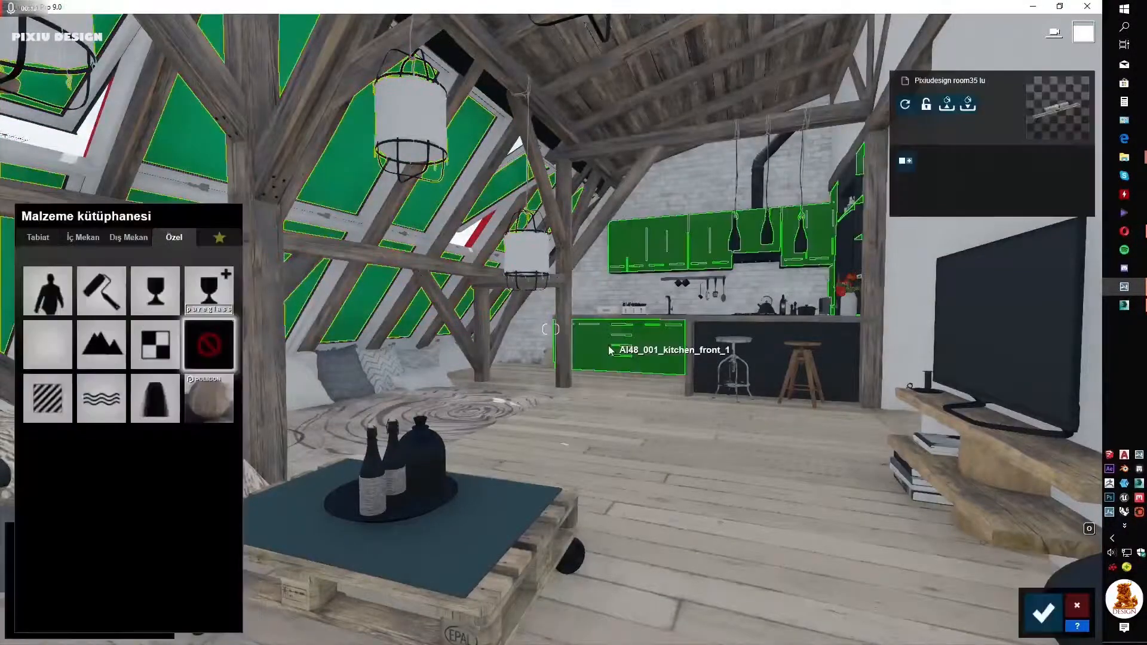
pyautogui.click(221, 282)
# - Raise the window glass's reflectivity and internal reflections and brighten its colour to white
pyautogui.press('w')
pyautogui.moveTo(551, 329); pyautogui.dragTo(551, 329, button='right')
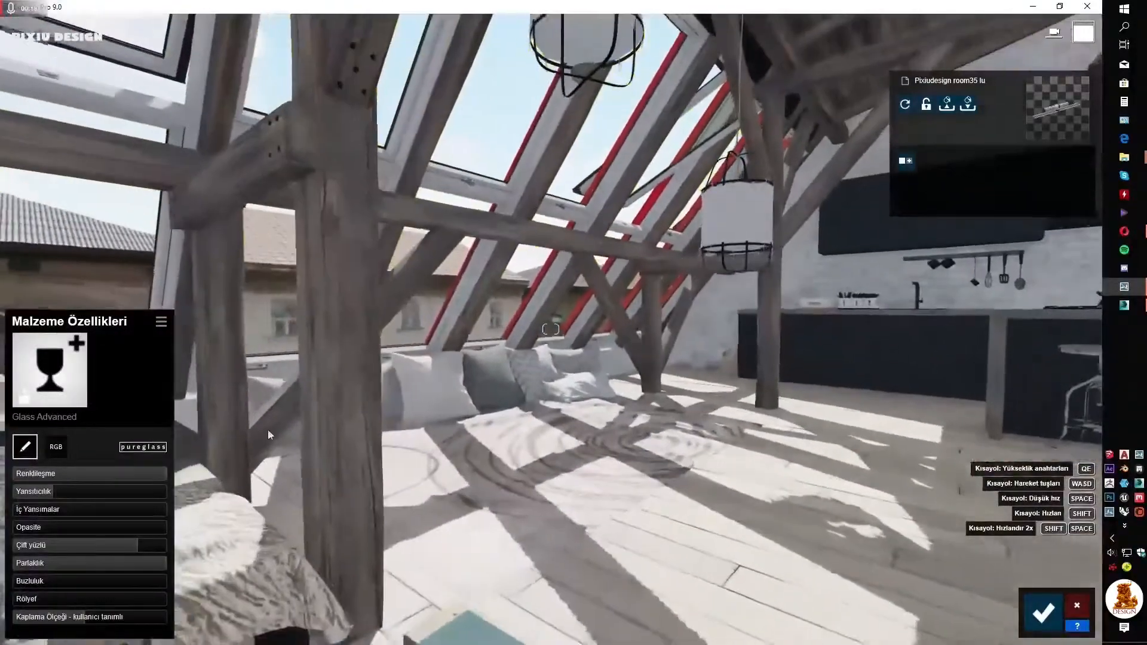
pyautogui.click(71, 513)
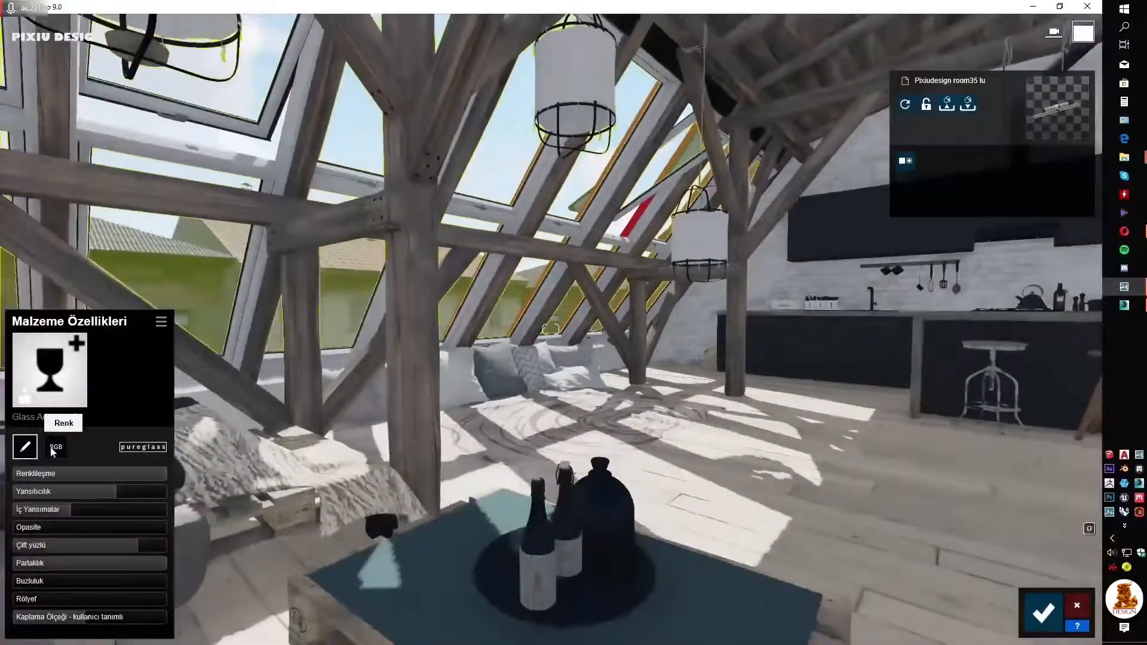
pyautogui.click(56, 447)
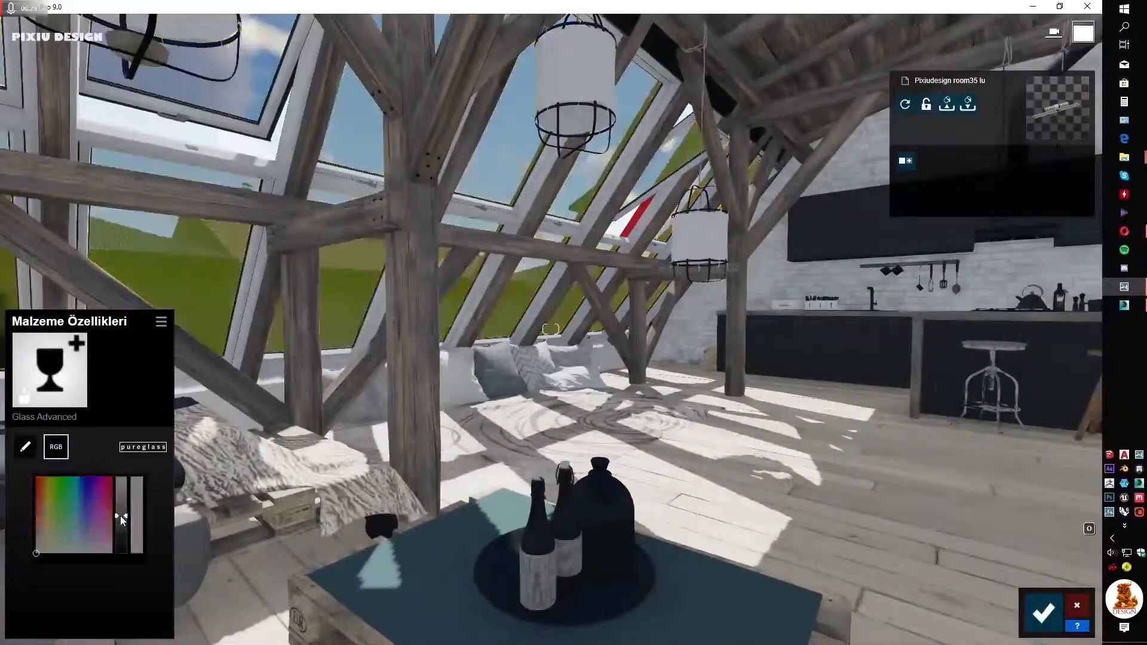
pyautogui.press('s')
pyautogui.moveTo(118, 497); pyautogui.dragTo(121, 478)
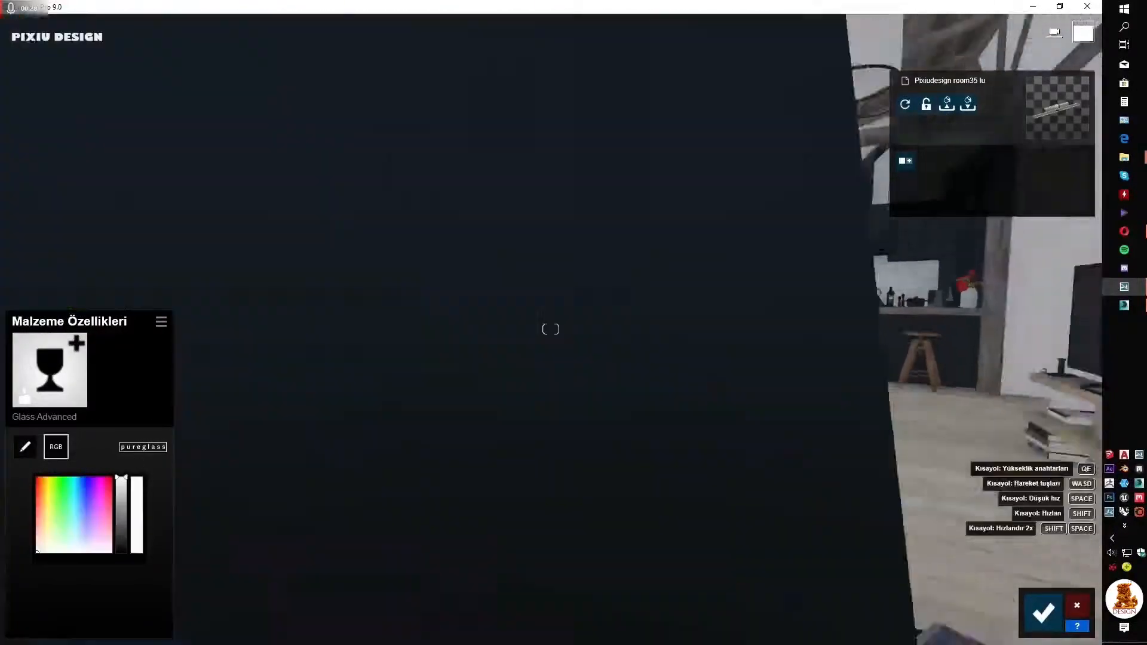
# - Apply the Poliigon Wood PlanksWorn 023 VAR1 3K material to the red exterior rafters between the roof windows, with no colorization
pyautogui.press('w')
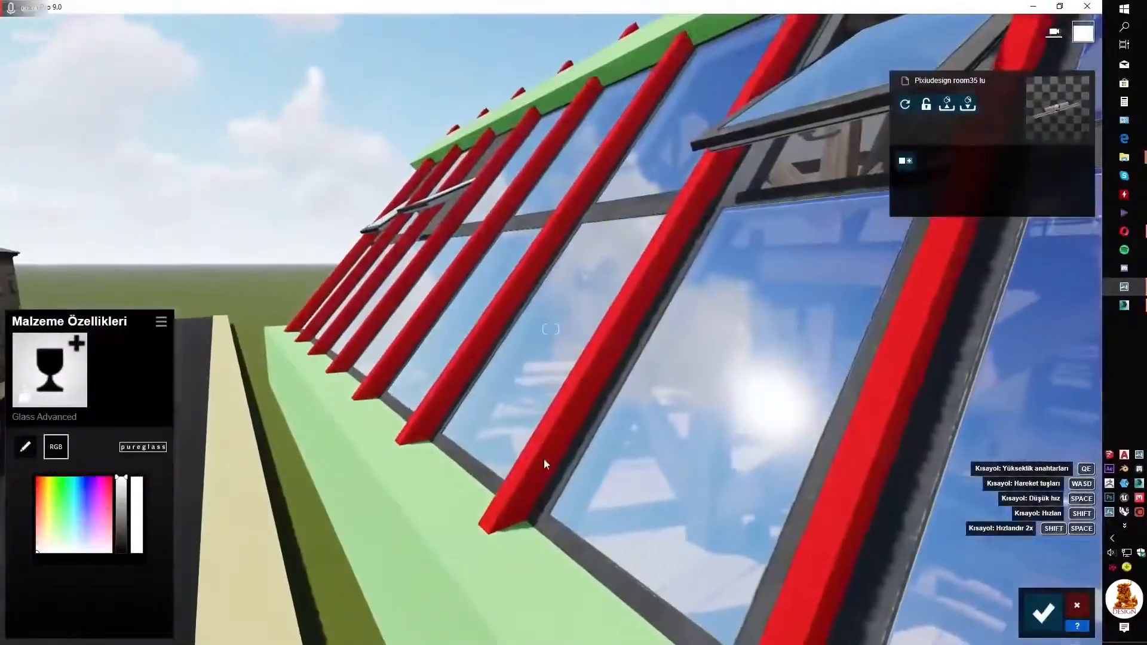
pyautogui.click(544, 464)
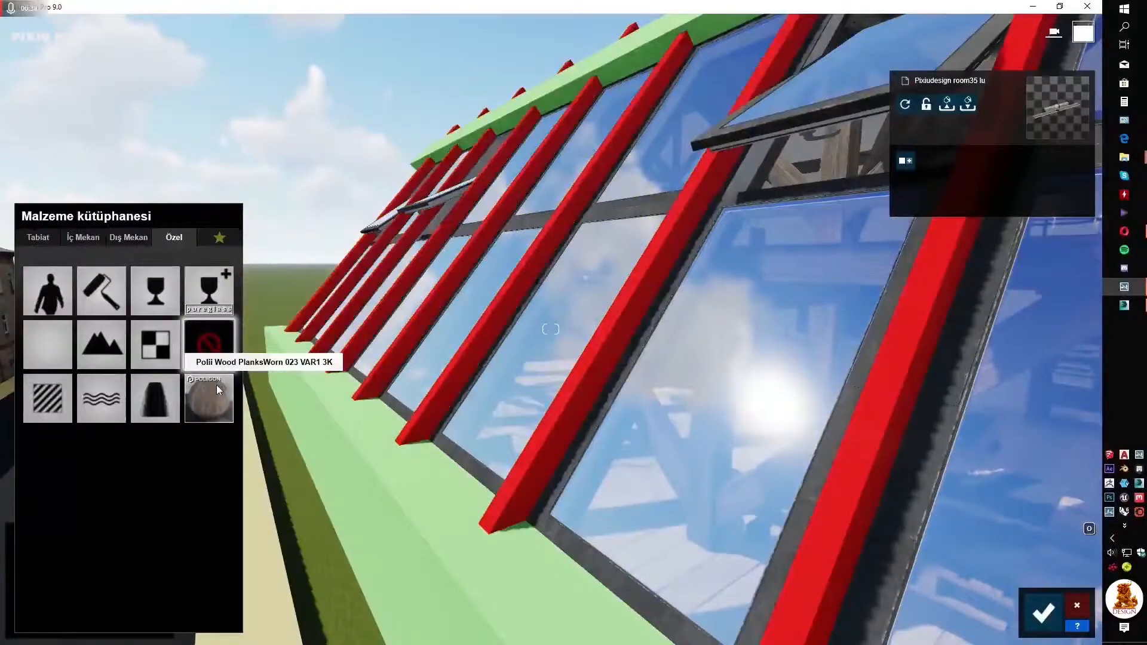
pyautogui.click(206, 341)
pyautogui.moveTo(58, 425); pyautogui.dragTo(3, 426)
pyautogui.moveTo(382, 445); pyautogui.dragTo(154, 457, button='right')
pyautogui.press('w')
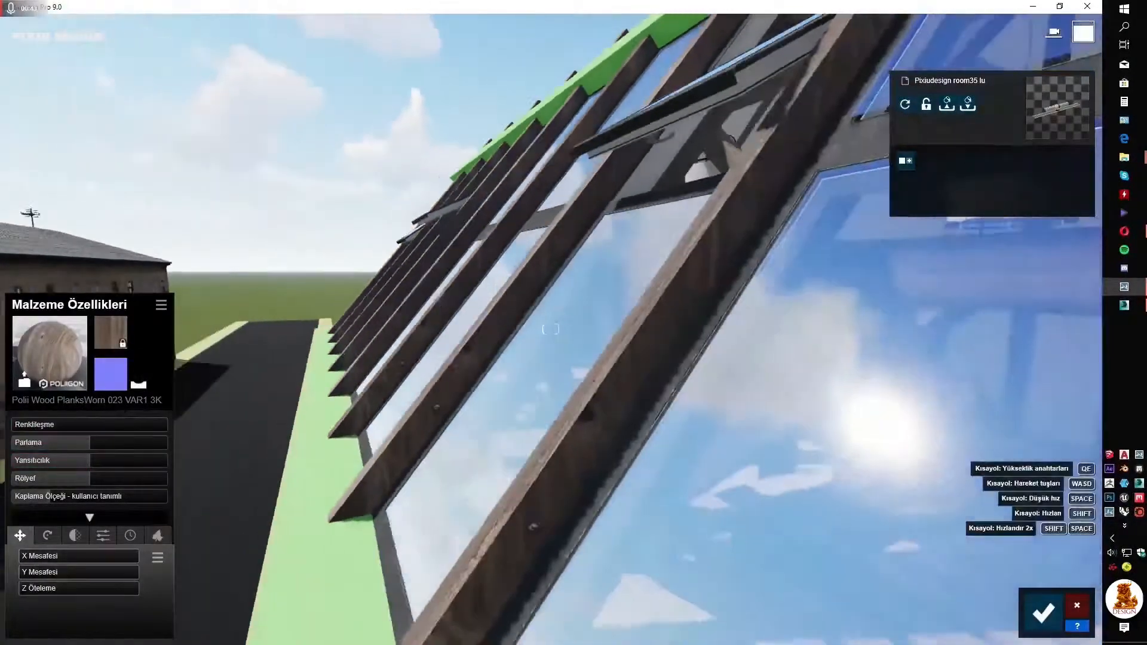
# - Rotate the wood texture's heading and side axis so the grain runs along the sloped rafters
pyautogui.click(55, 537)
pyautogui.moveTo(57, 555); pyautogui.dragTo(37, 557)
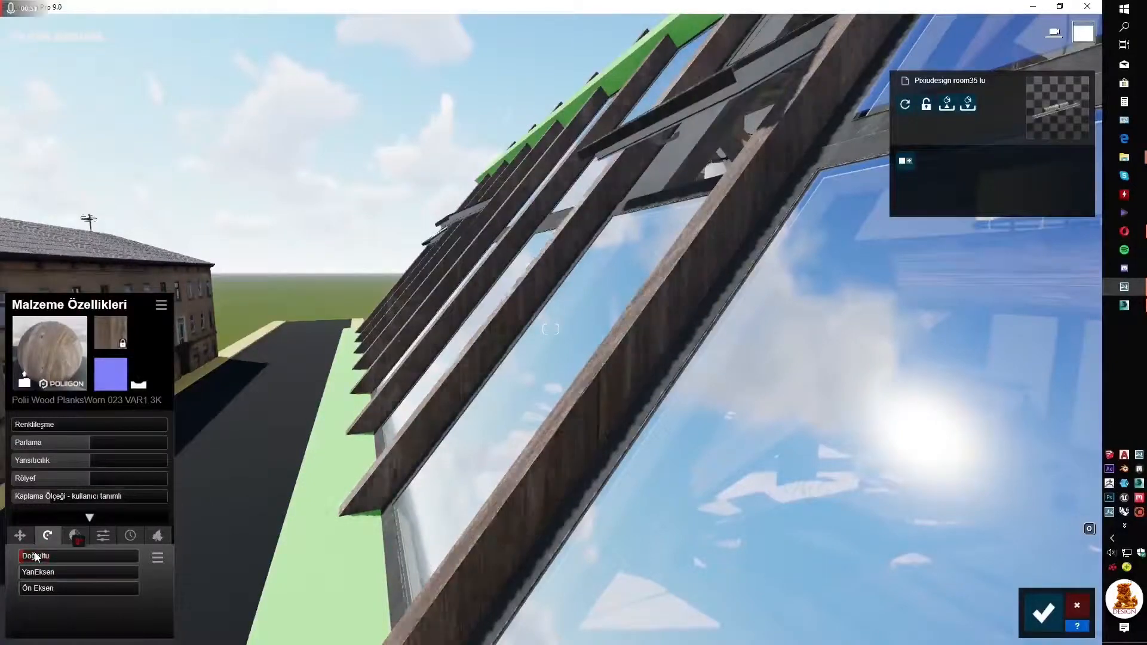
pyautogui.moveTo(39, 574); pyautogui.dragTo(45, 573)
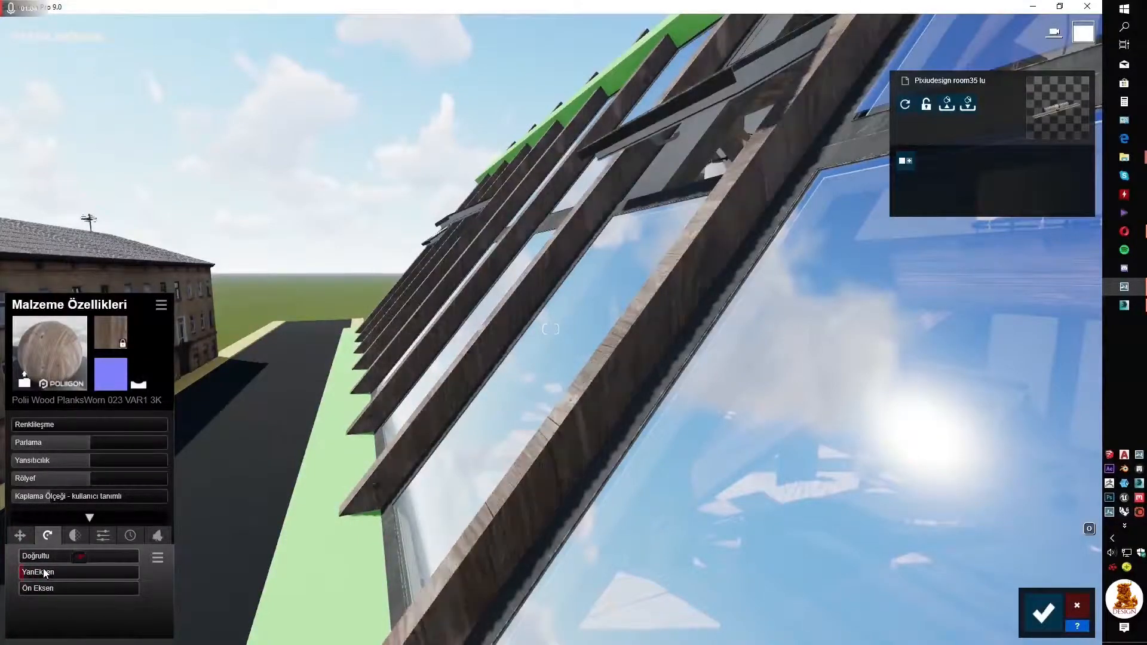
pyautogui.moveTo(45, 572); pyautogui.dragTo(65, 572)
# - Apply Poliigon Bricks WhiteWashedChoppy 001 2K to the green exterior wall below the windows and adjust the texture's heading
pyautogui.moveTo(399, 503)
pyautogui.mouseDown(button='right')
pyautogui.moveTo(334, 490)
pyautogui.moveTo(414, 489)
pyautogui.mouseUp(button='right')
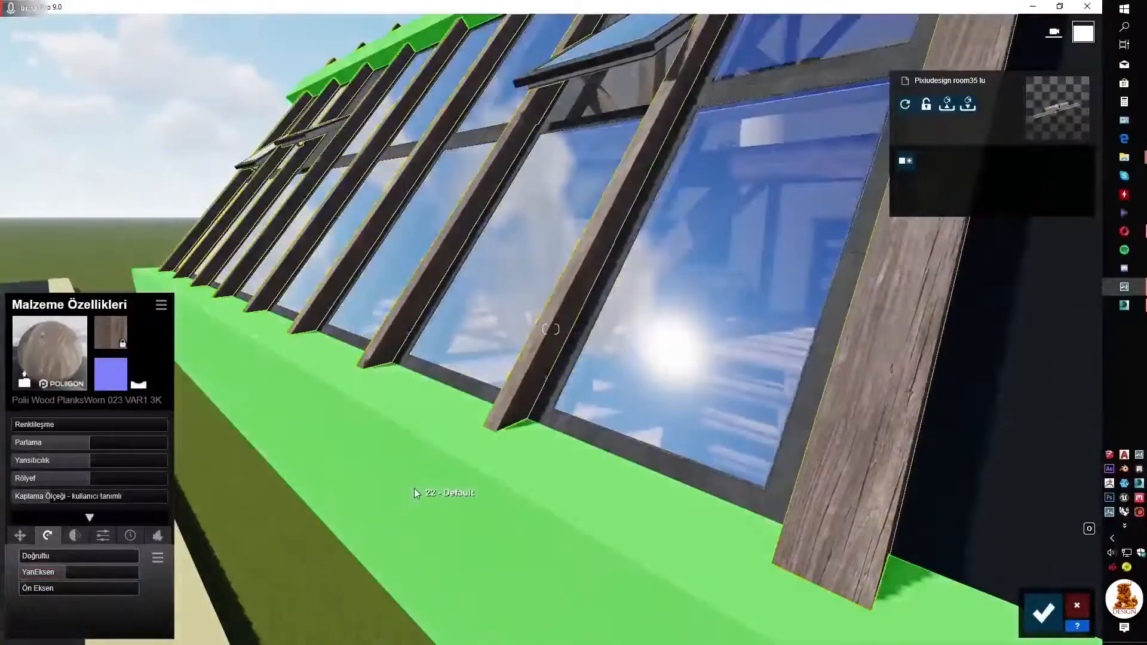
pyautogui.click(49, 350)
pyautogui.click(110, 239)
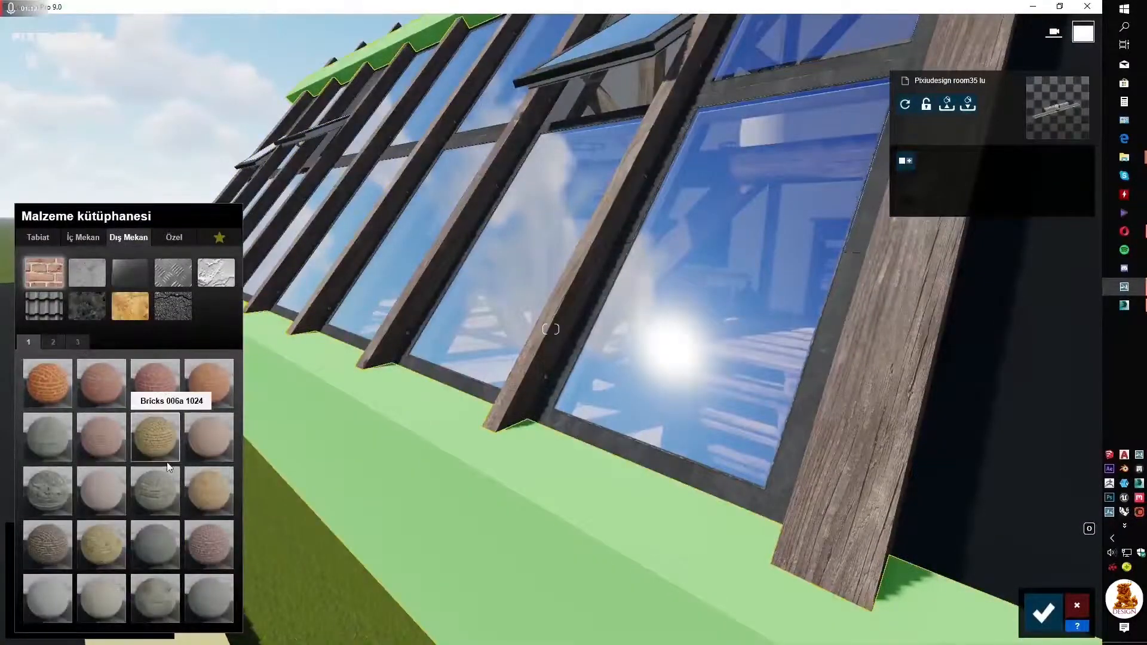
pyautogui.click(53, 342)
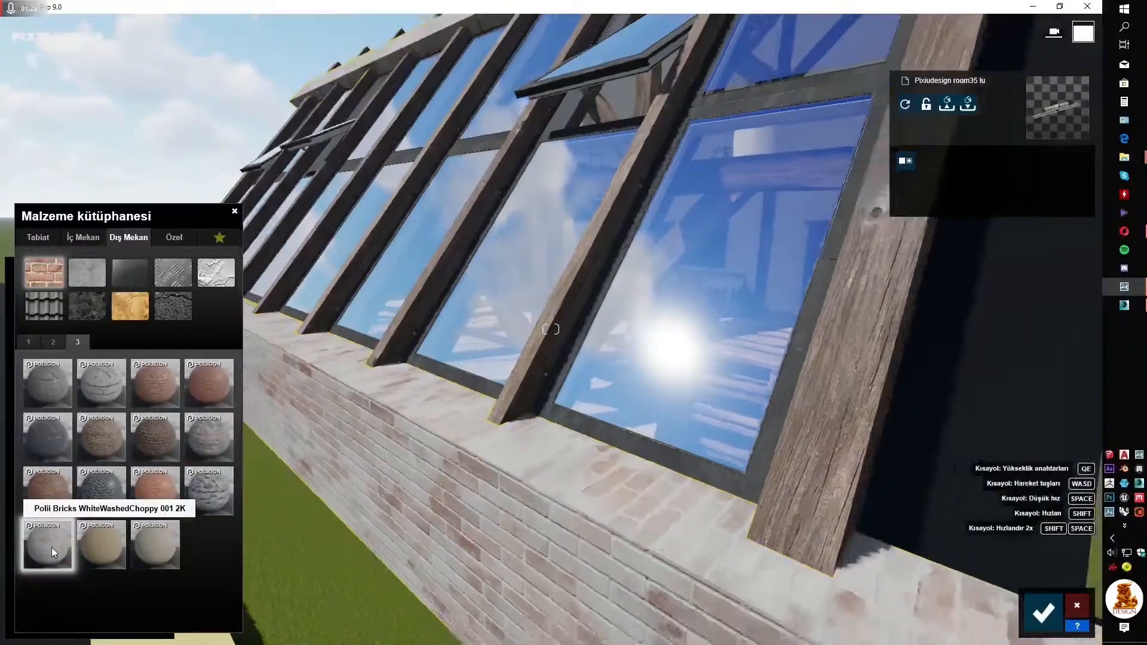
pyautogui.click(51, 548)
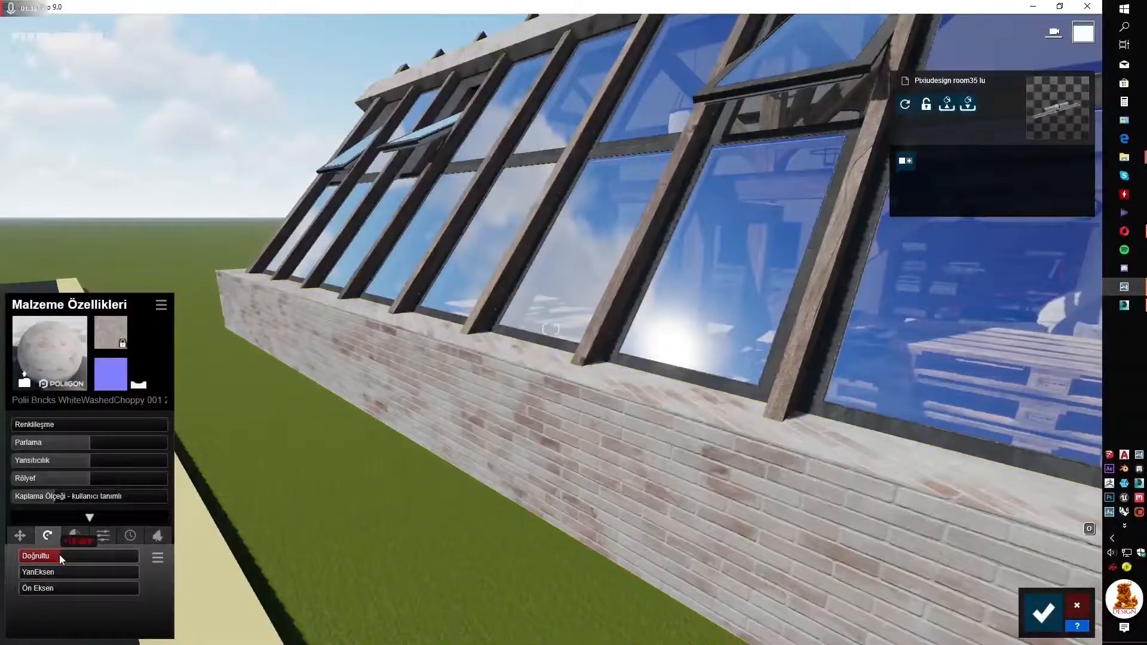
pyautogui.moveTo(59, 554); pyautogui.dragTo(135, 388, button='right')
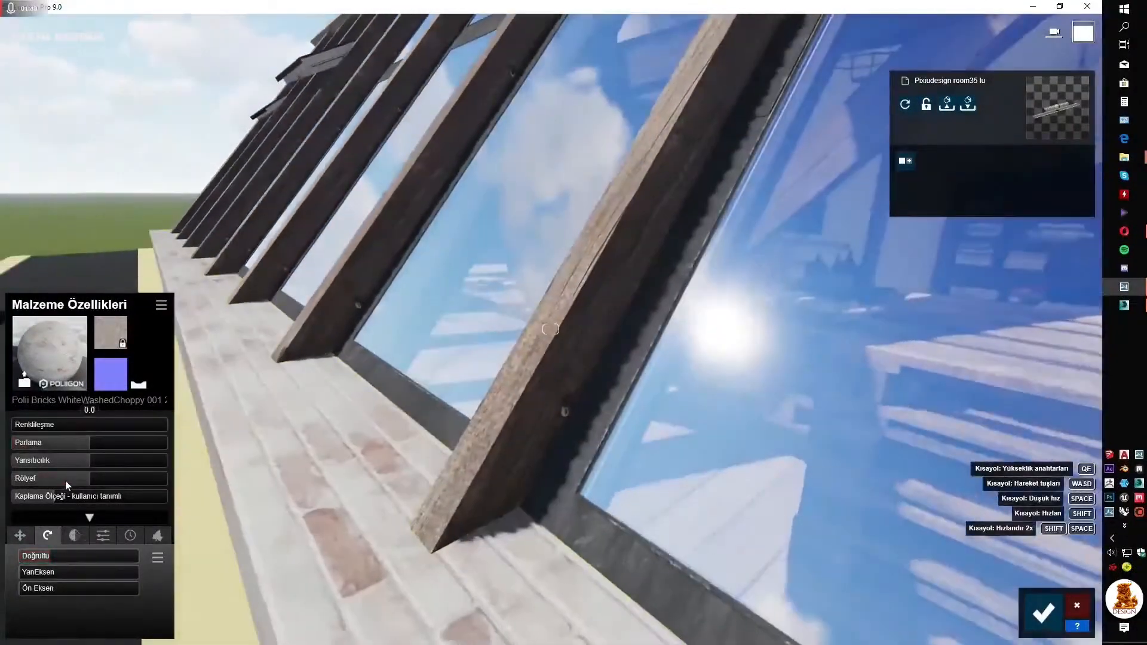
# - Try flipping the brick's normal map direction and raise its relief to the maximum
pyautogui.click(136, 386)
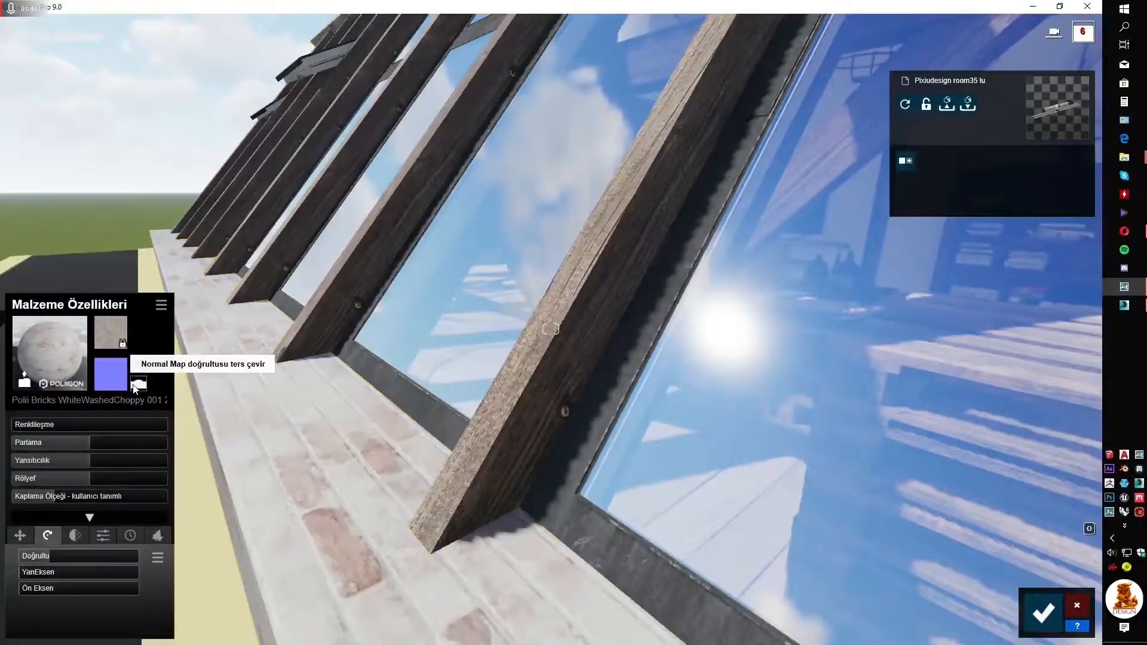
pyautogui.click(134, 385)
pyautogui.moveTo(95, 478); pyautogui.dragTo(167, 479)
pyautogui.moveTo(187, 478); pyautogui.dragTo(200, 438, button='right')
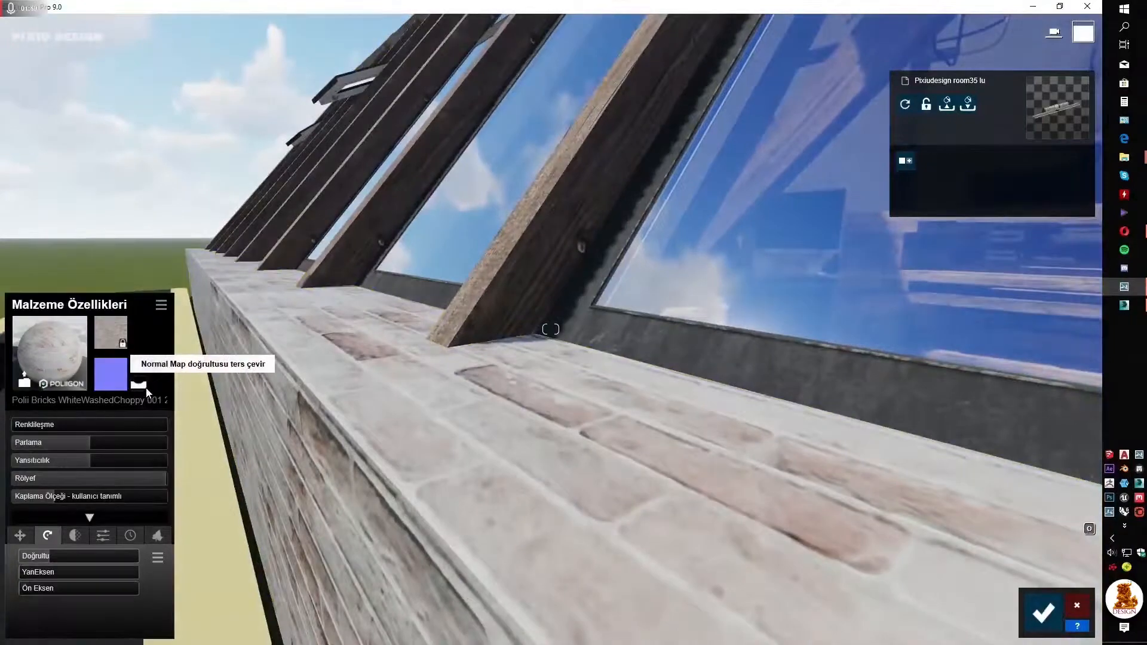
# - Lower the brick's gloss and reflectivity and try out weathering on the wall
pyautogui.moveTo(89, 442); pyautogui.dragTo(62, 443)
pyautogui.click(125, 536)
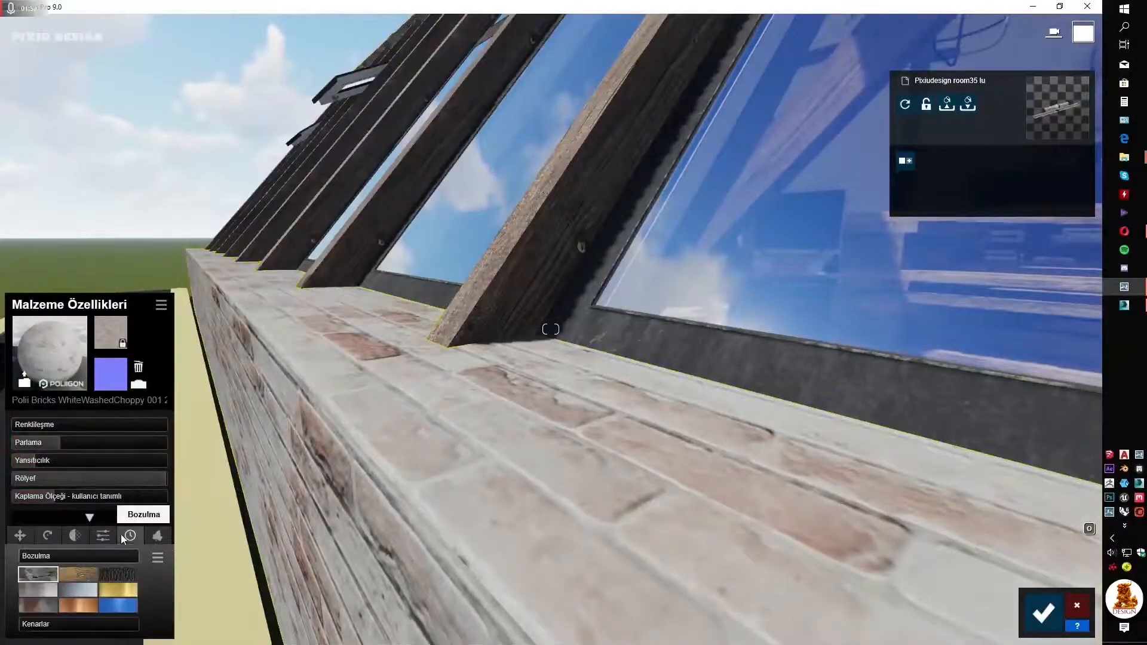
pyautogui.moveTo(41, 556)
pyautogui.mouseDown()
pyautogui.moveTo(51, 553)
pyautogui.moveTo(36, 555)
pyautogui.mouseUp()
pyautogui.moveTo(109, 475); pyautogui.dragTo(110, 475)
# - Reduce the rafters' gloss, reflectivity and relief and give them strong wood-type weathering with no edge wear
pyautogui.click(475, 313)
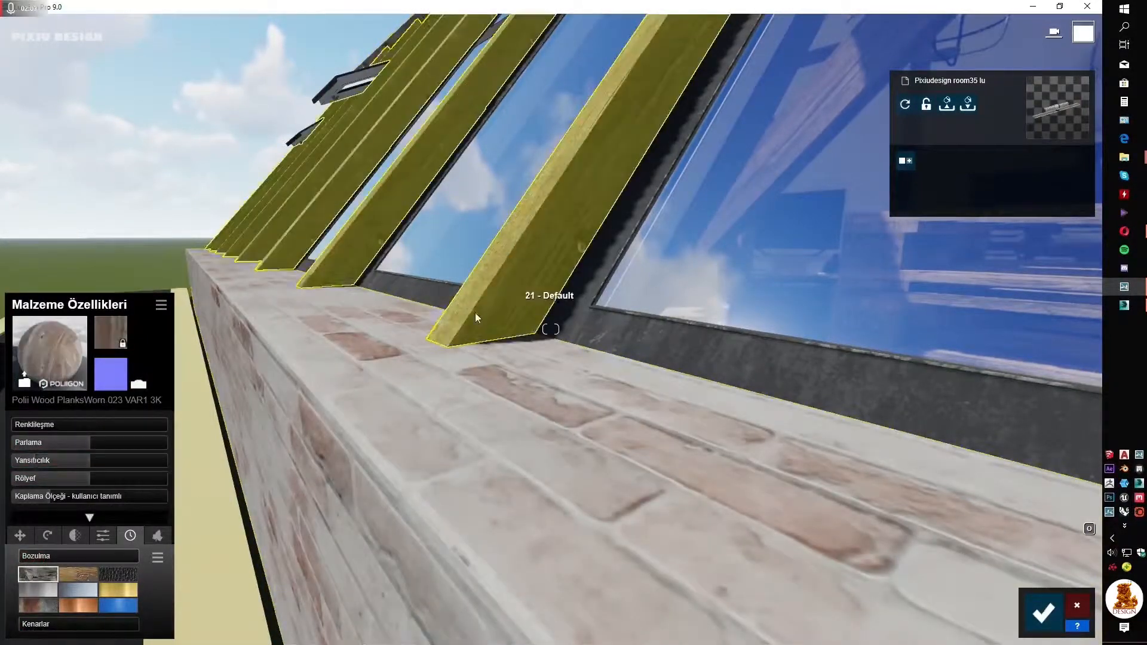
pyautogui.moveTo(54, 442); pyautogui.dragTo(53, 442)
pyautogui.moveTo(59, 555); pyautogui.dragTo(104, 554)
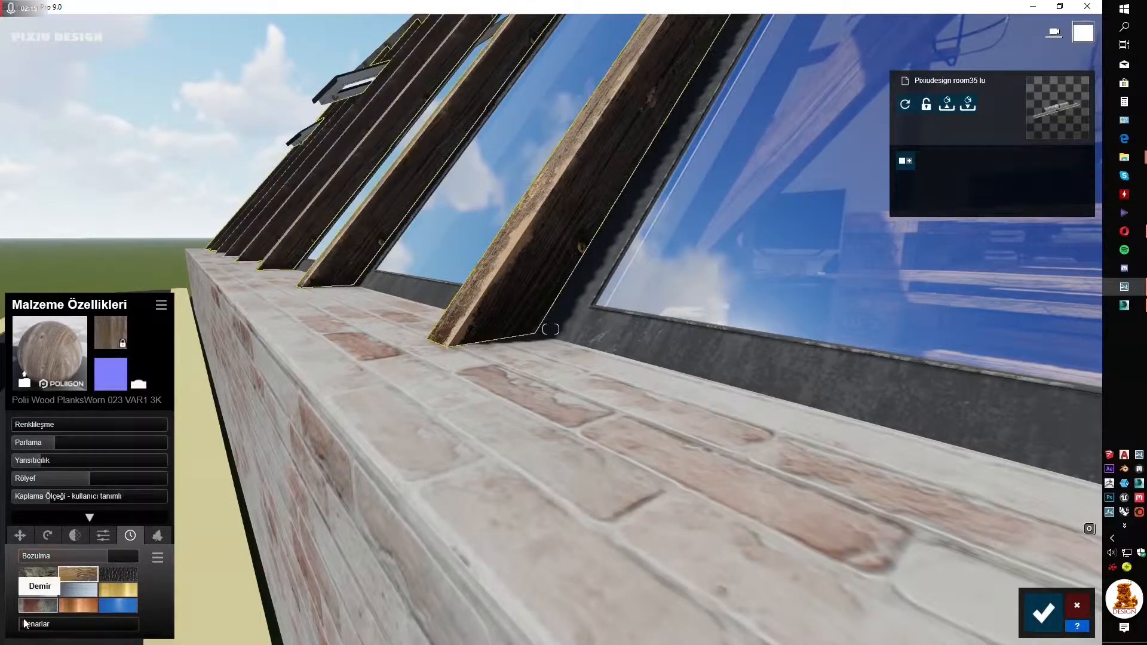
pyautogui.moveTo(44, 623); pyautogui.dragTo(24, 628)
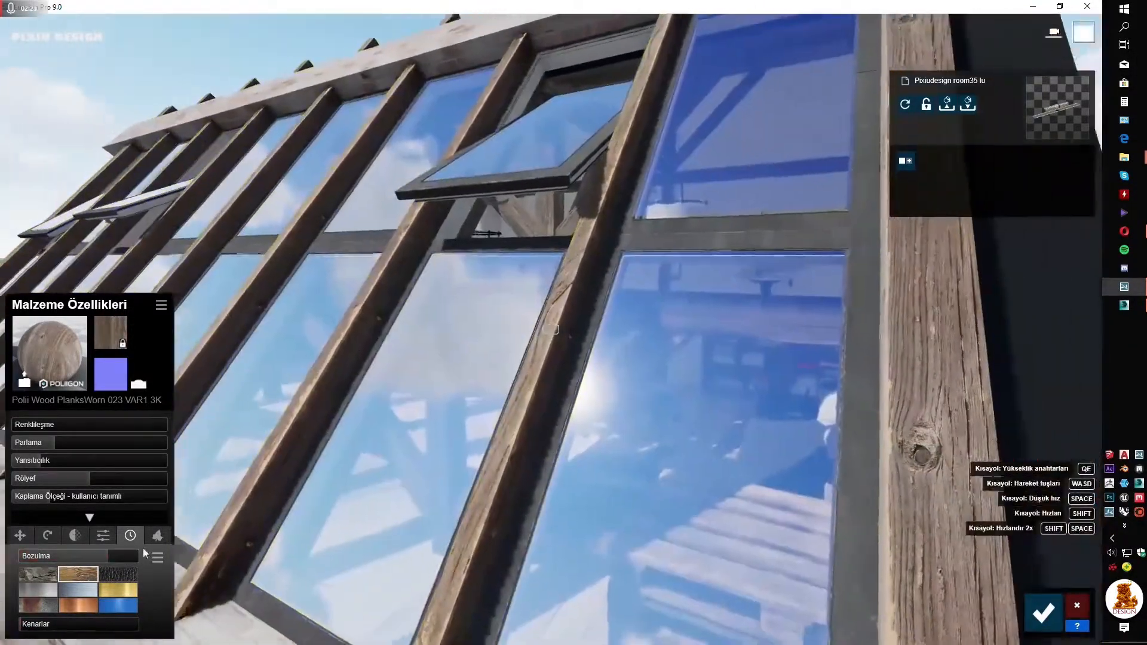
pyautogui.moveTo(84, 480)
pyautogui.mouseDown()
pyautogui.moveTo(94, 480)
pyautogui.moveTo(78, 480)
pyautogui.mouseUp()
# - Assign the Standard material to the AI48_001_window frames
pyautogui.press('w')
pyautogui.click(644, 381)
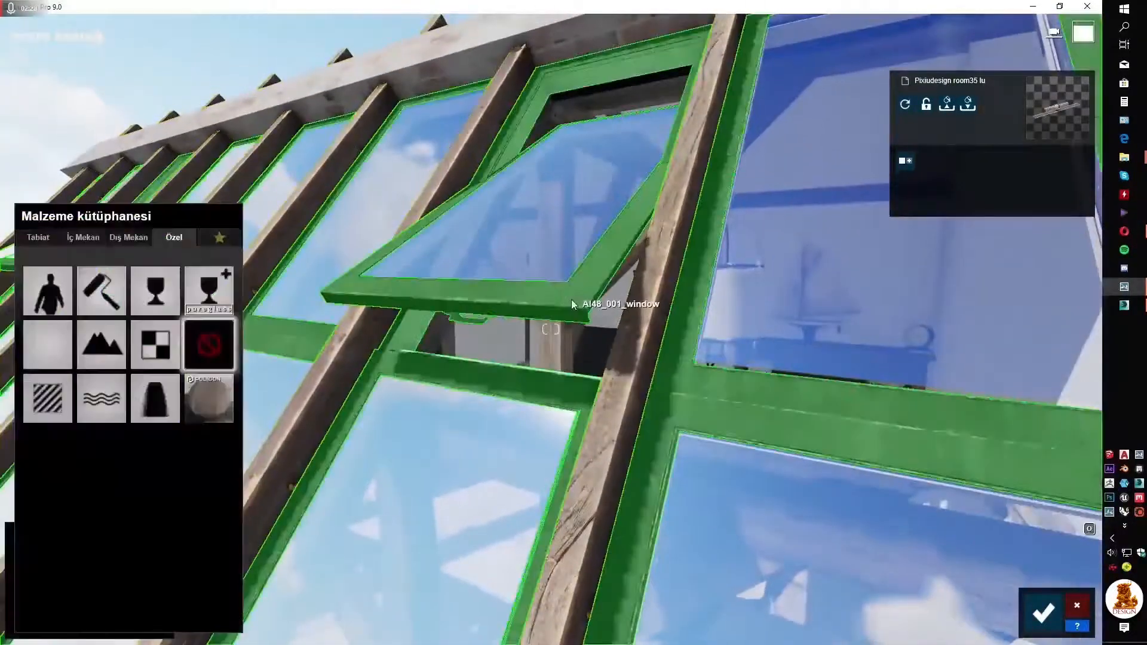
pyautogui.click(60, 399)
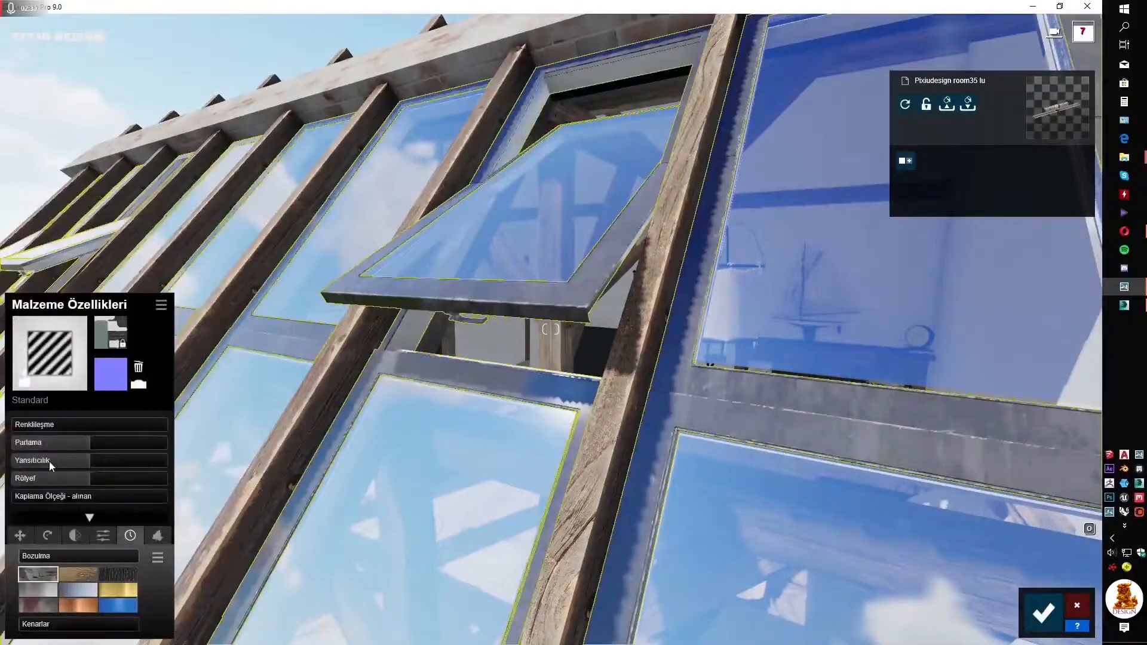
pyautogui.press('w')
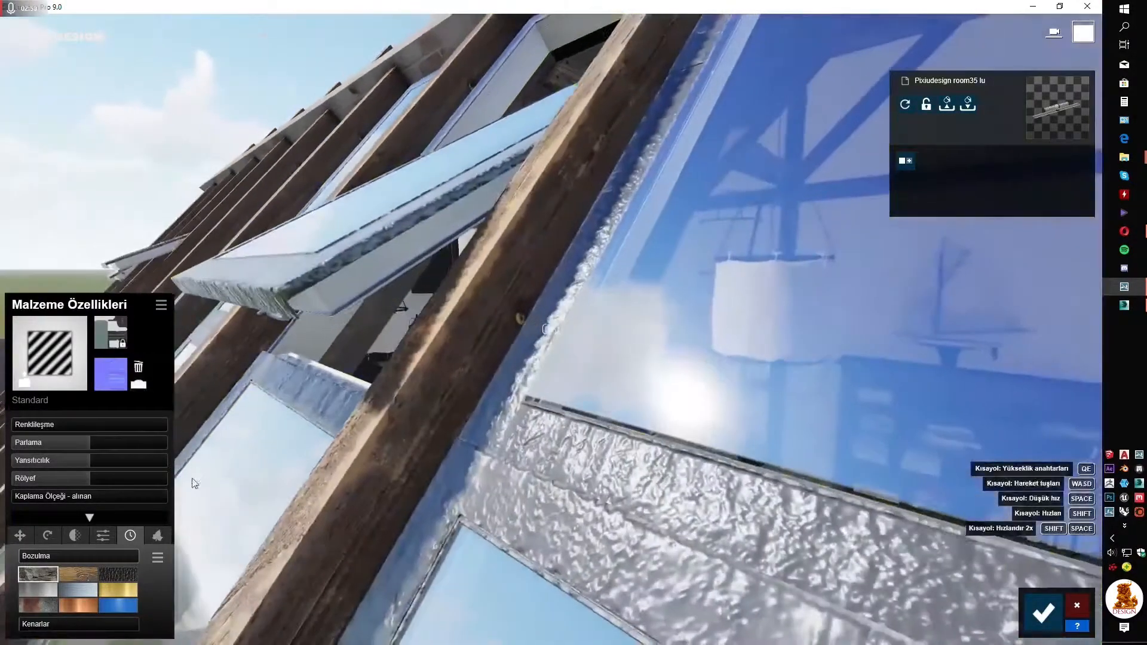
# - Lower the window frames' gloss and reflectivity and set their relief to about 0.5
pyautogui.click(62, 478)
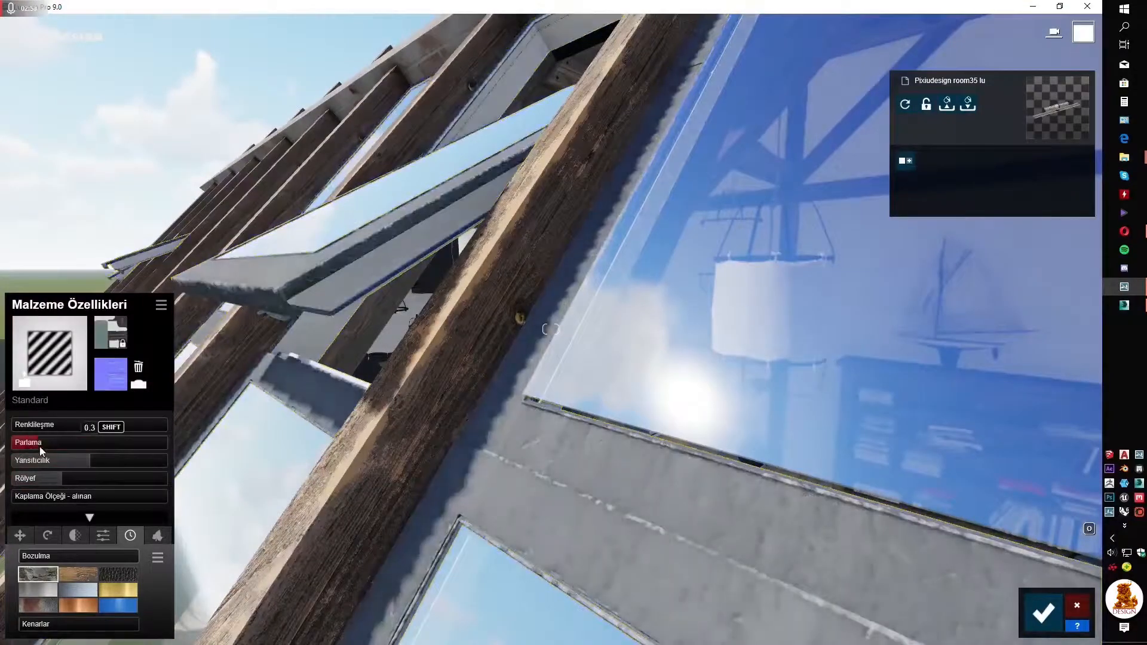
pyautogui.click(84, 443)
pyautogui.click(57, 460)
pyautogui.click(48, 478)
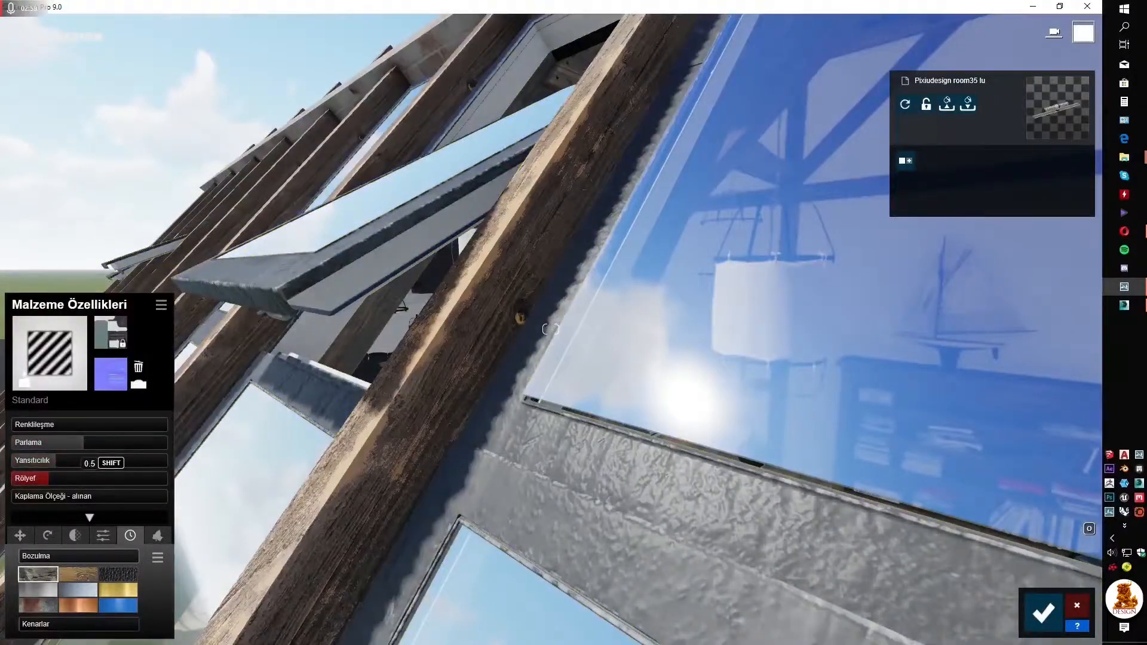
# - Try iron weathering on the window frames, switch it to aluminium at a moderate amount and keep edge wear at 0.0
pyautogui.press('s')
pyautogui.press('w')
pyautogui.click(42, 603)
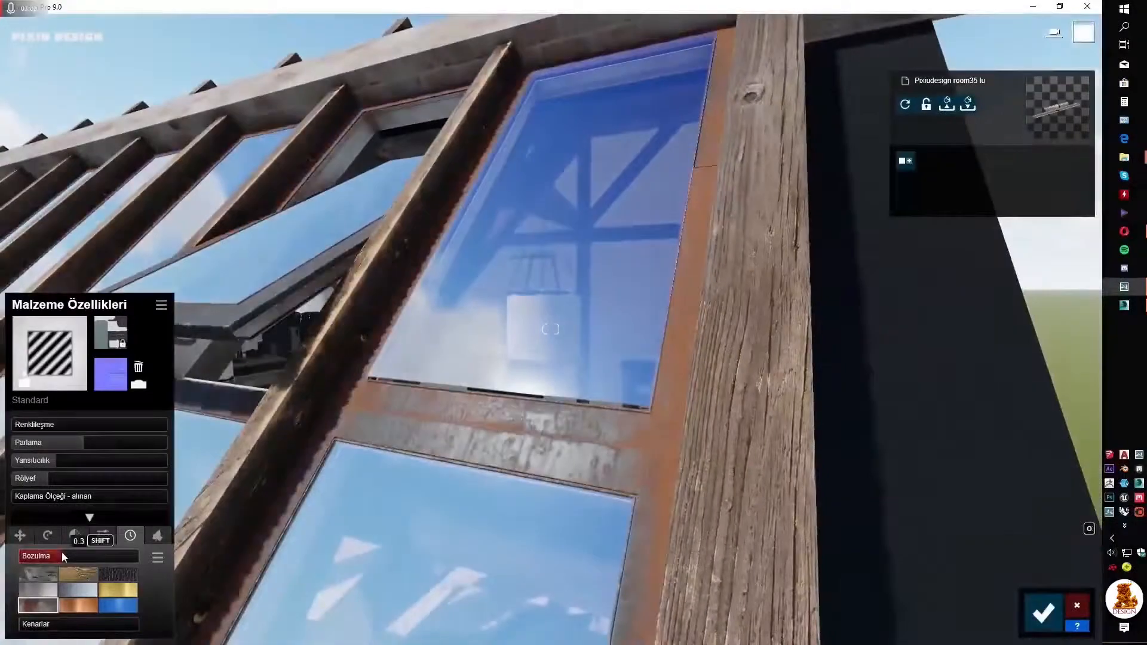
pyautogui.click(78, 589)
pyautogui.press('w')
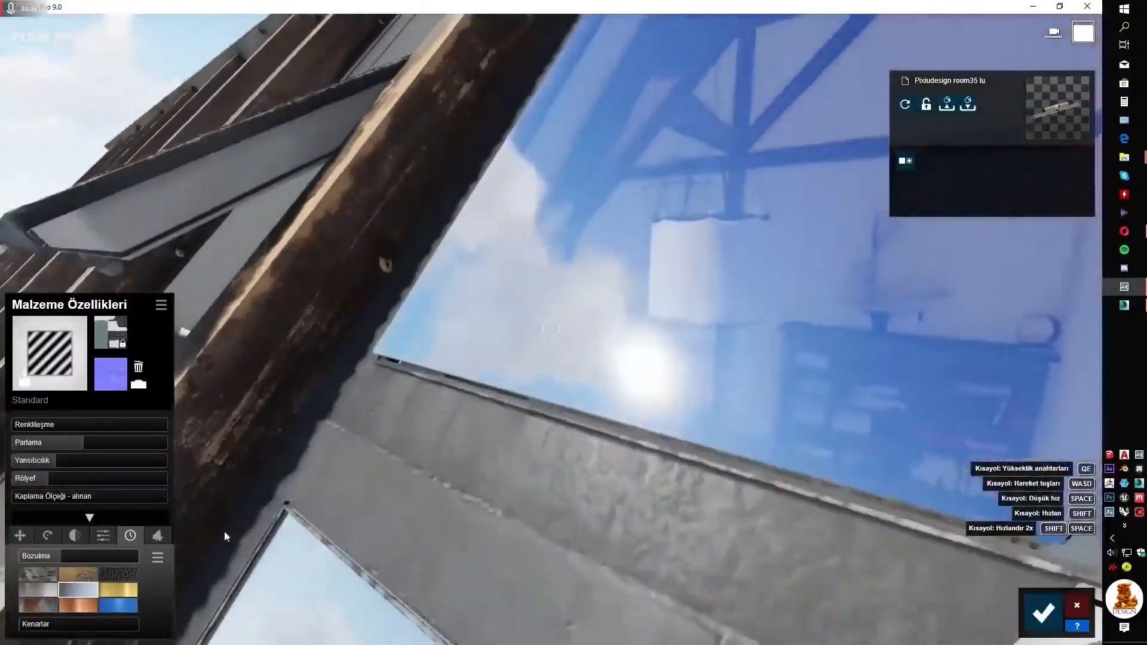
pyautogui.click(63, 556)
pyautogui.moveTo(65, 558); pyautogui.dragTo(70, 558)
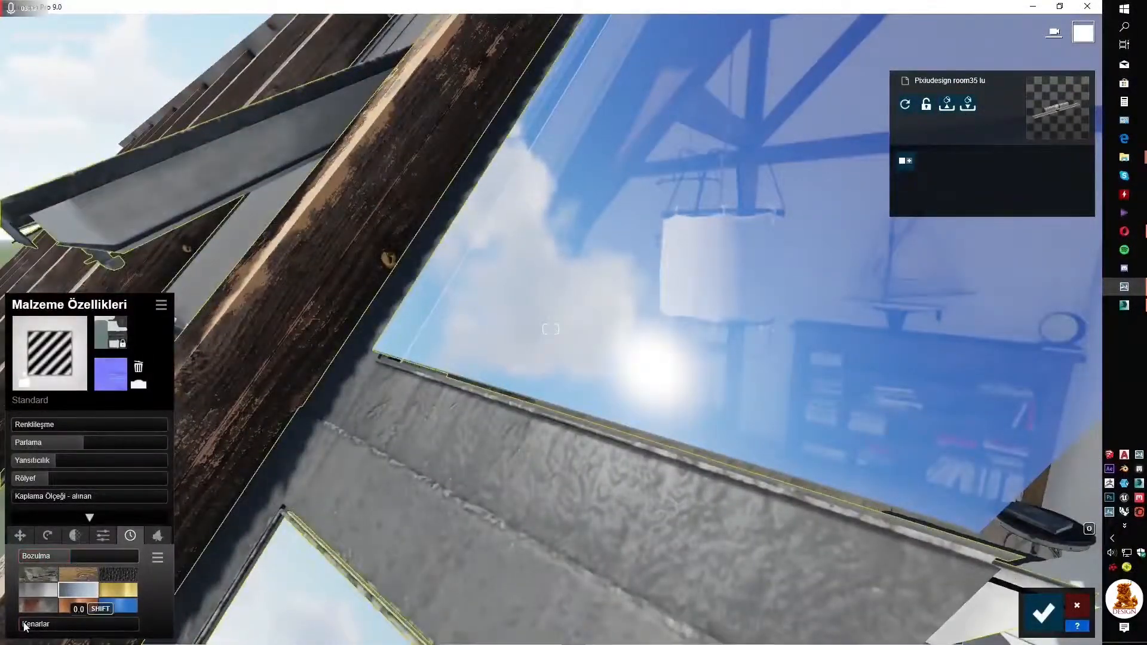
pyautogui.click(22, 624)
# - Examine the window frames, rafters and wooden ceiling up close, checking the material settings of the rafters and frames
pyautogui.press('s')
pyautogui.moveTo(238, 414); pyautogui.dragTo(200, 409, button='right')
pyautogui.press('w')
pyautogui.press('s')
pyautogui.press('w')
pyautogui.press('s')
pyautogui.press('w')
pyautogui.press('s')
pyautogui.press('s')
pyautogui.moveTo(299, 412); pyautogui.dragTo(329, 412, button='right')
pyautogui.press('w')
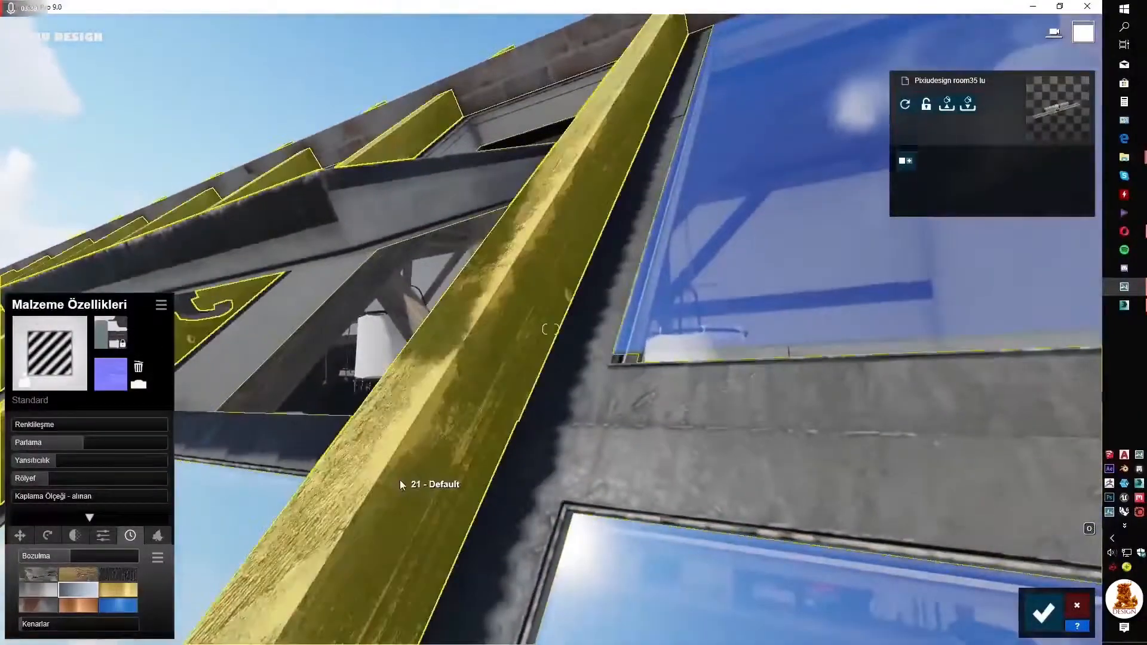
pyautogui.click(400, 479)
pyautogui.moveTo(281, 529); pyautogui.dragTo(492, 510, button='right')
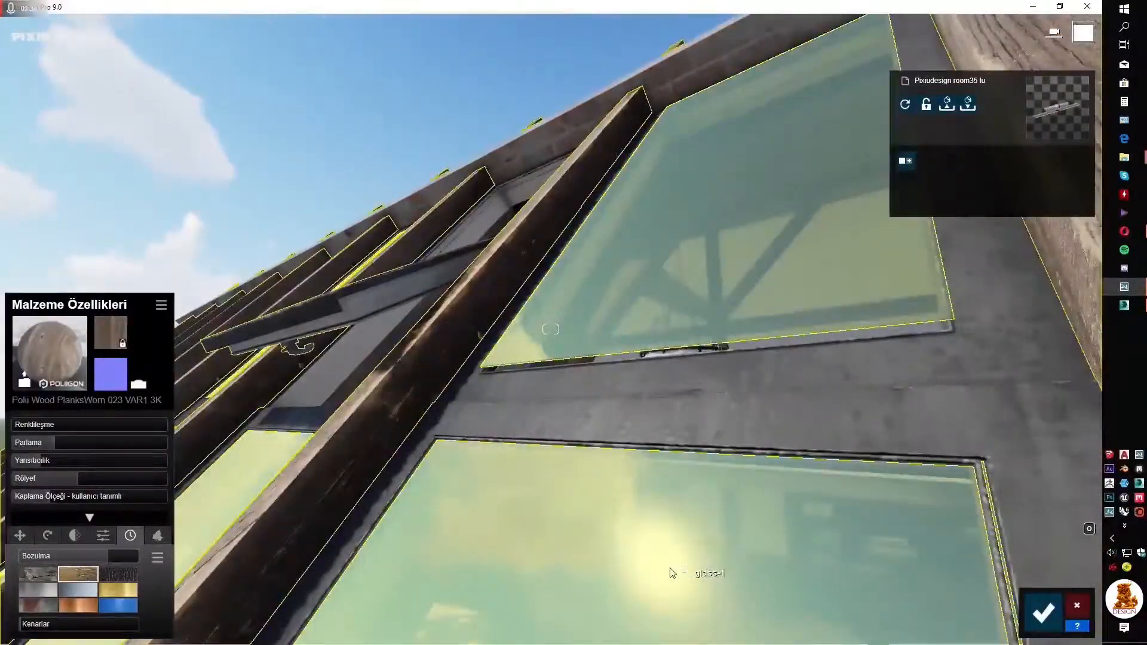
pyautogui.click(553, 398)
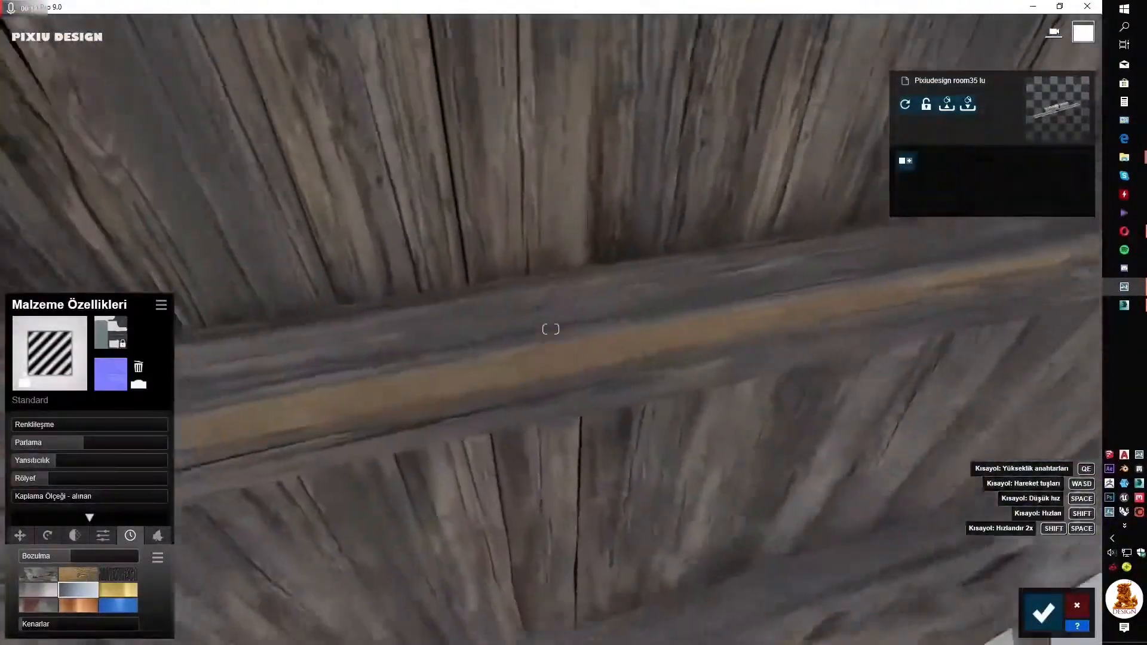
pyautogui.moveTo(645, 329); pyautogui.dragTo(604, 358, button='right')
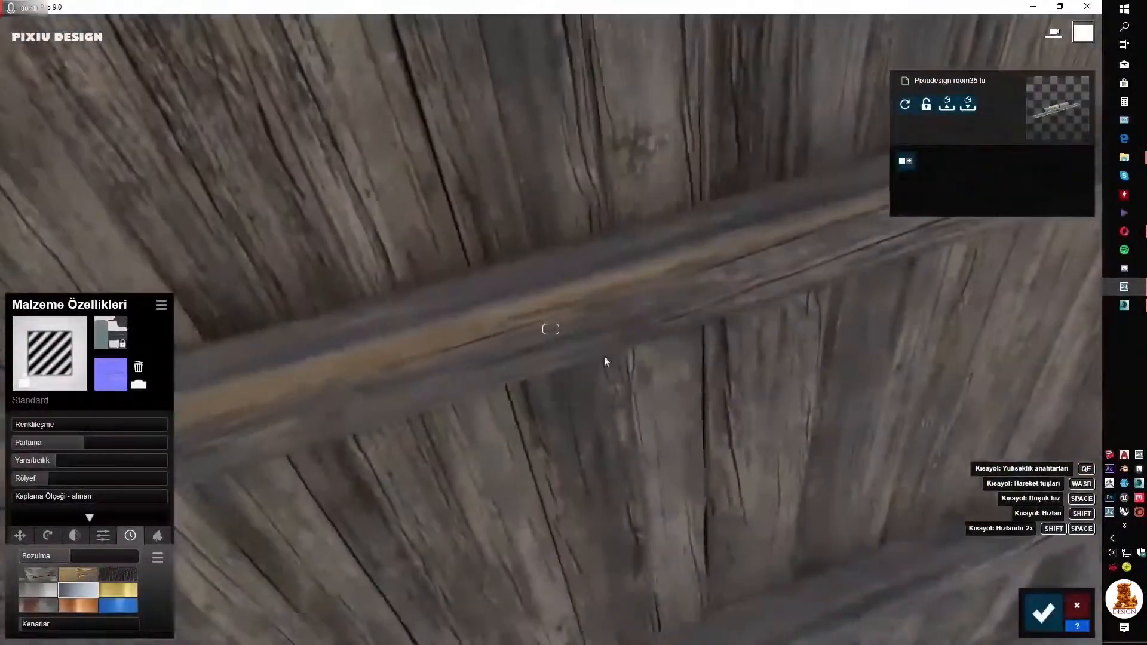
pyautogui.click(50, 352)
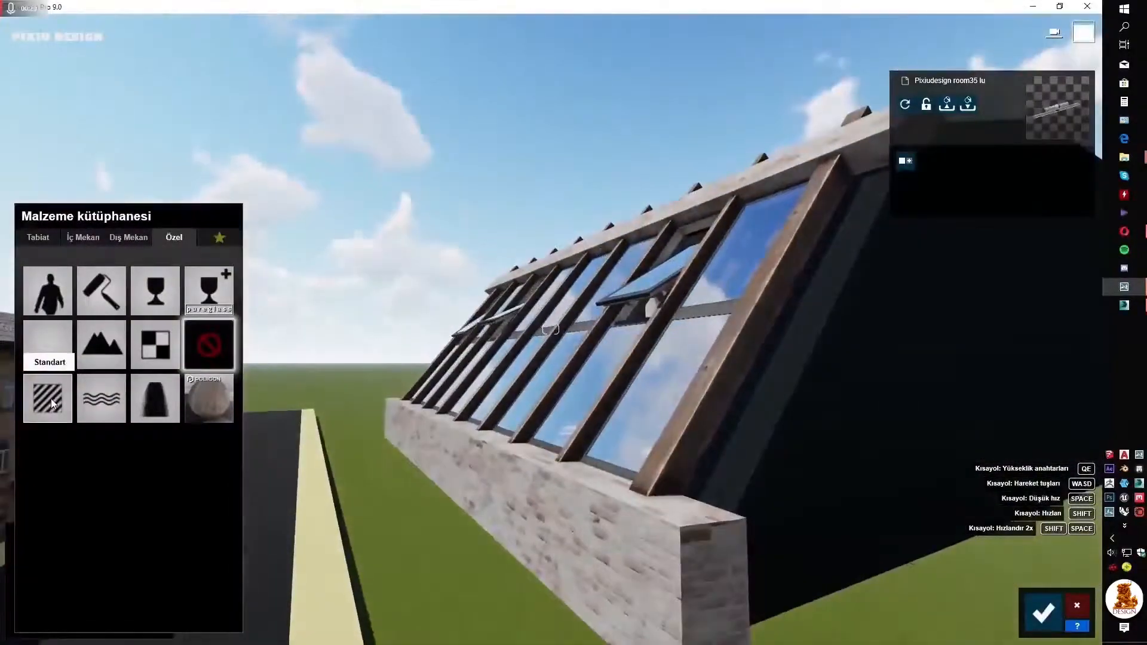
pyautogui.click(52, 399)
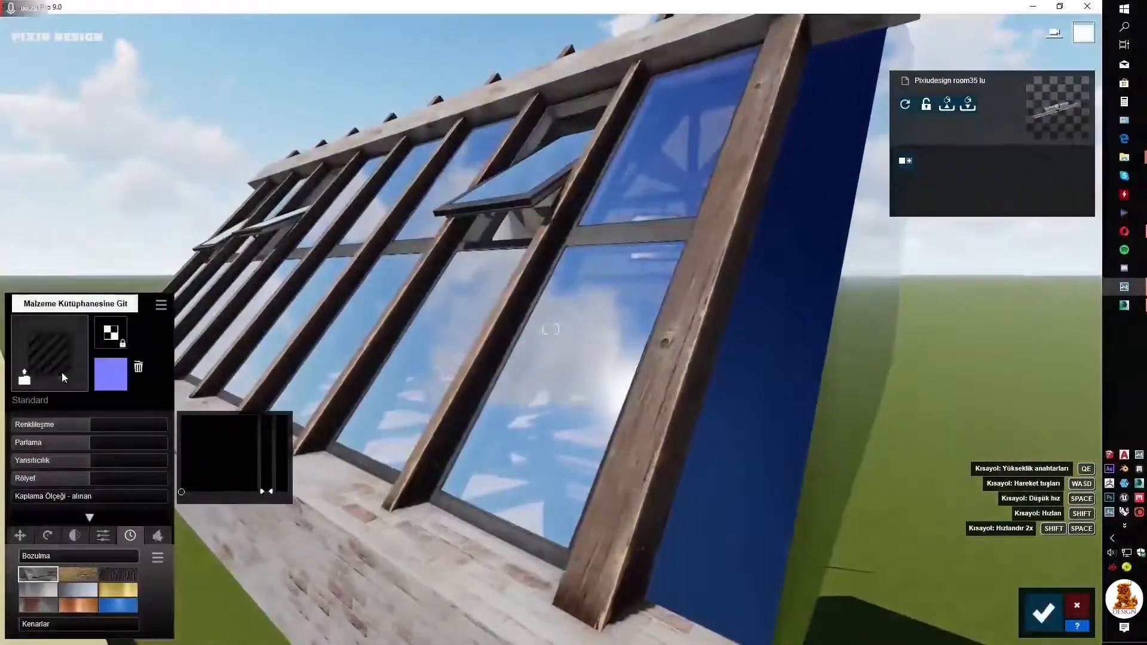
pyautogui.click(62, 371)
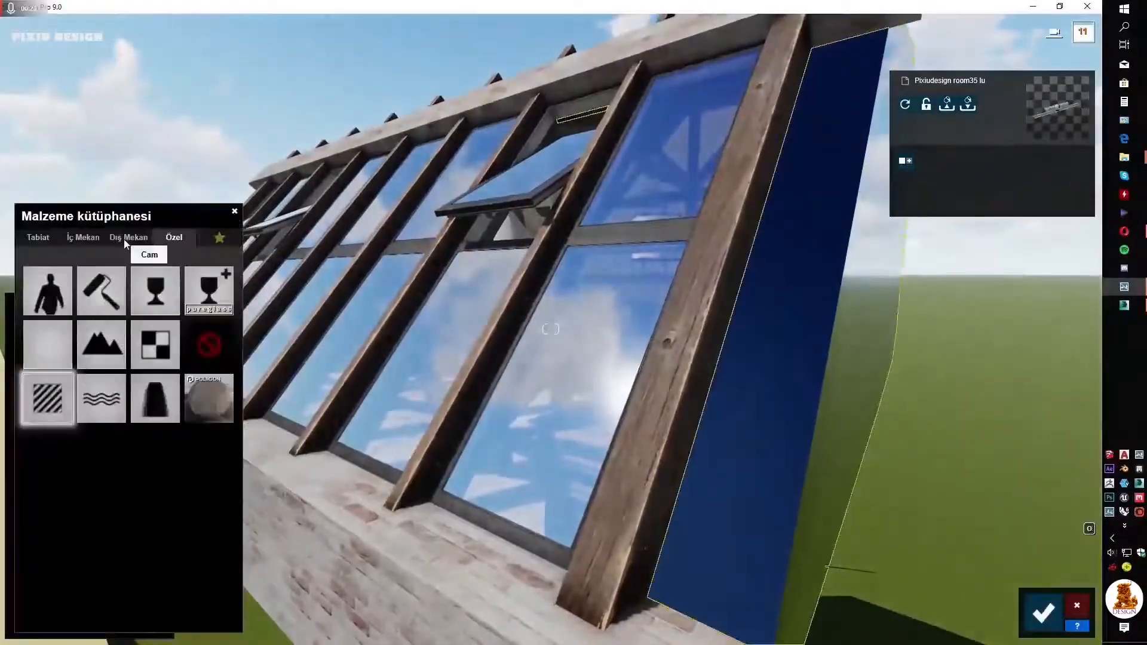
pyautogui.click(128, 237)
pyautogui.click(217, 273)
pyautogui.click(51, 429)
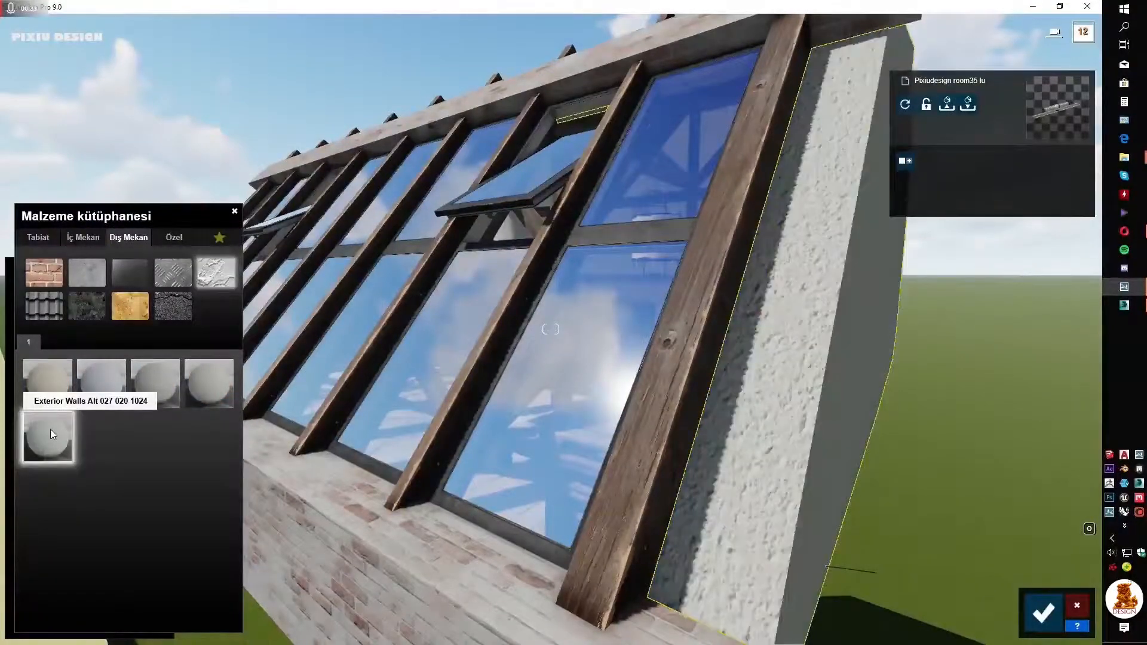
# - Colour the plaster side wall a dark blue-grey
pyautogui.click(266, 468)
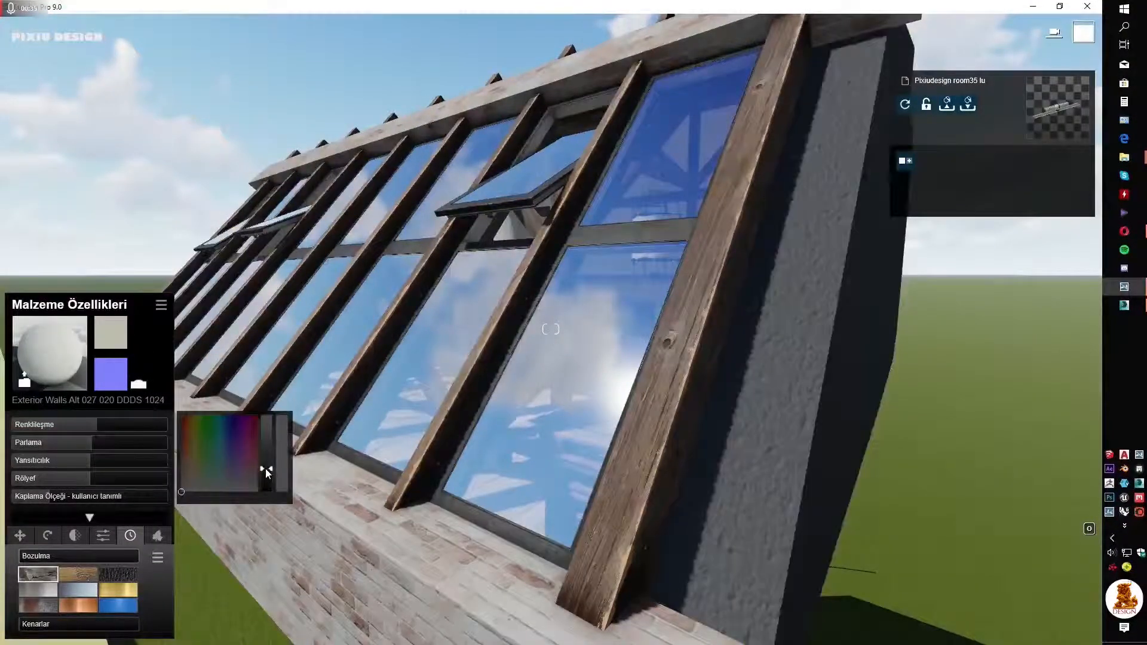
pyautogui.moveTo(229, 474); pyautogui.dragTo(266, 472)
pyautogui.press('d')
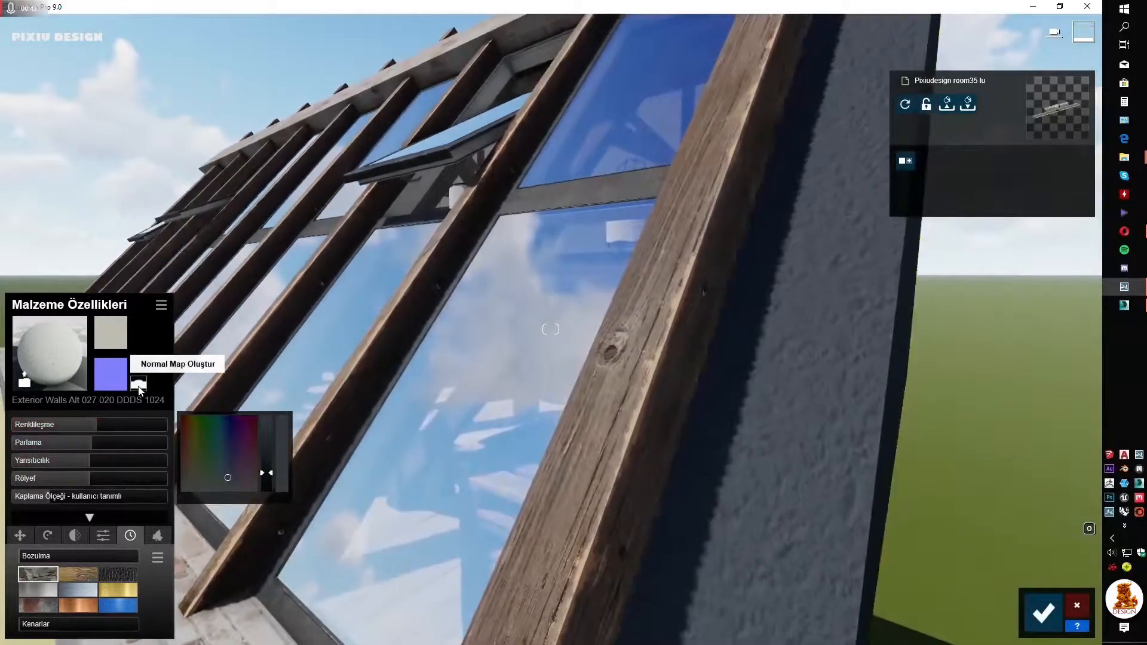
# - Generate and invert the plaster wall's normal map, set its reflectivity to 0.5 and adjust its gloss
pyautogui.click(138, 385)
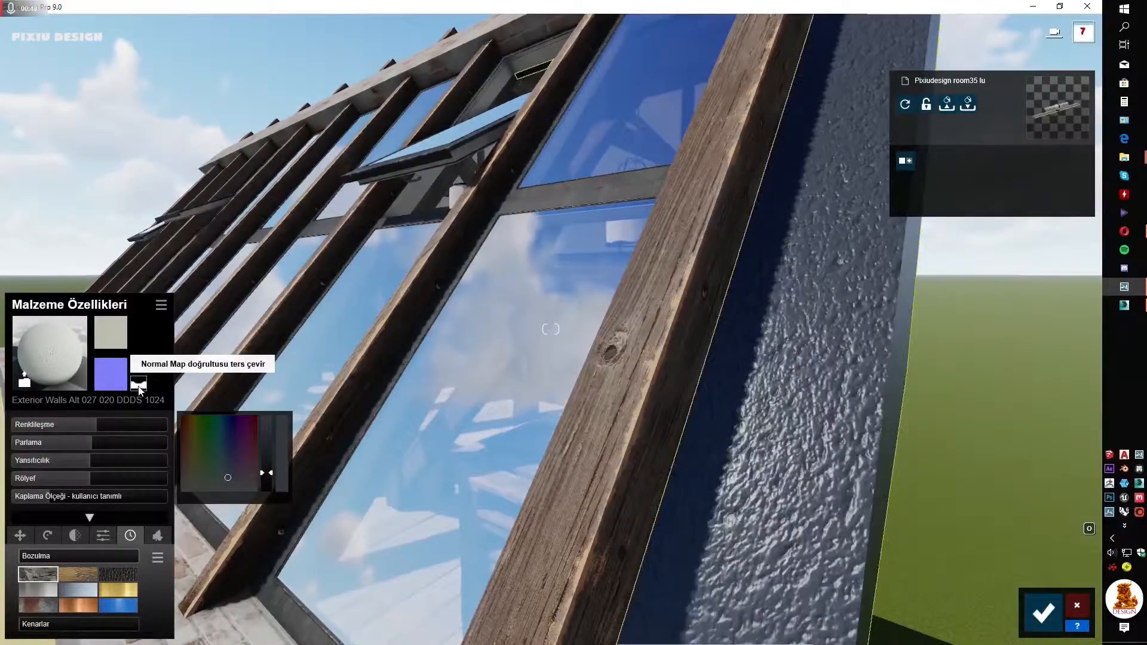
pyautogui.click(138, 387)
pyautogui.moveTo(80, 461); pyautogui.dragTo(56, 459)
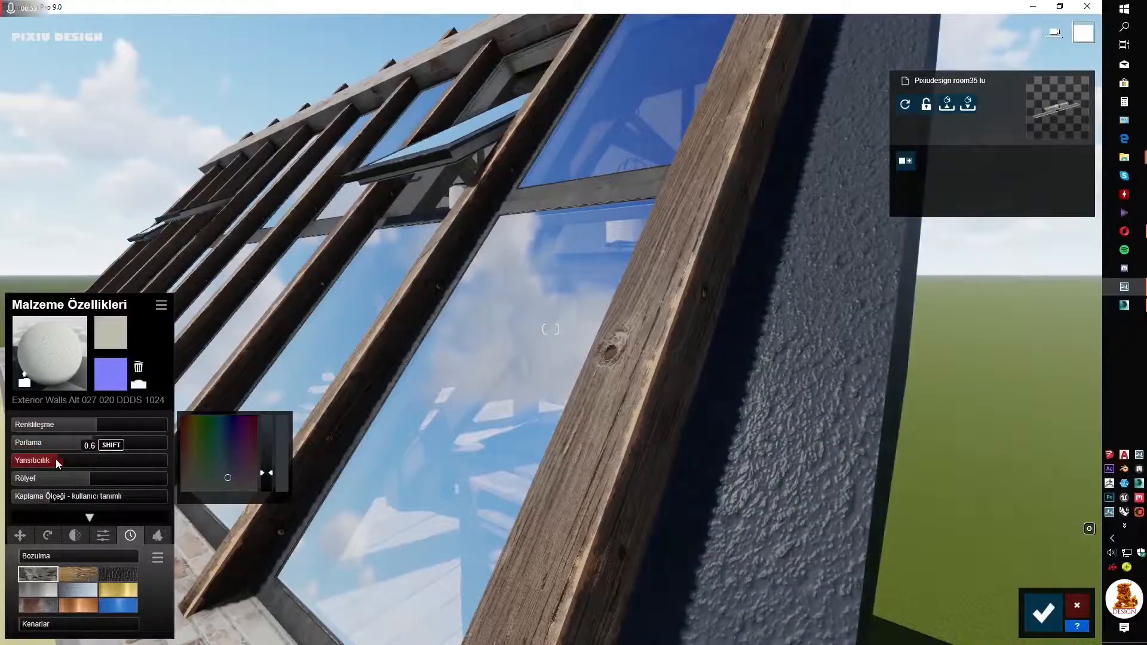
pyautogui.click(79, 443)
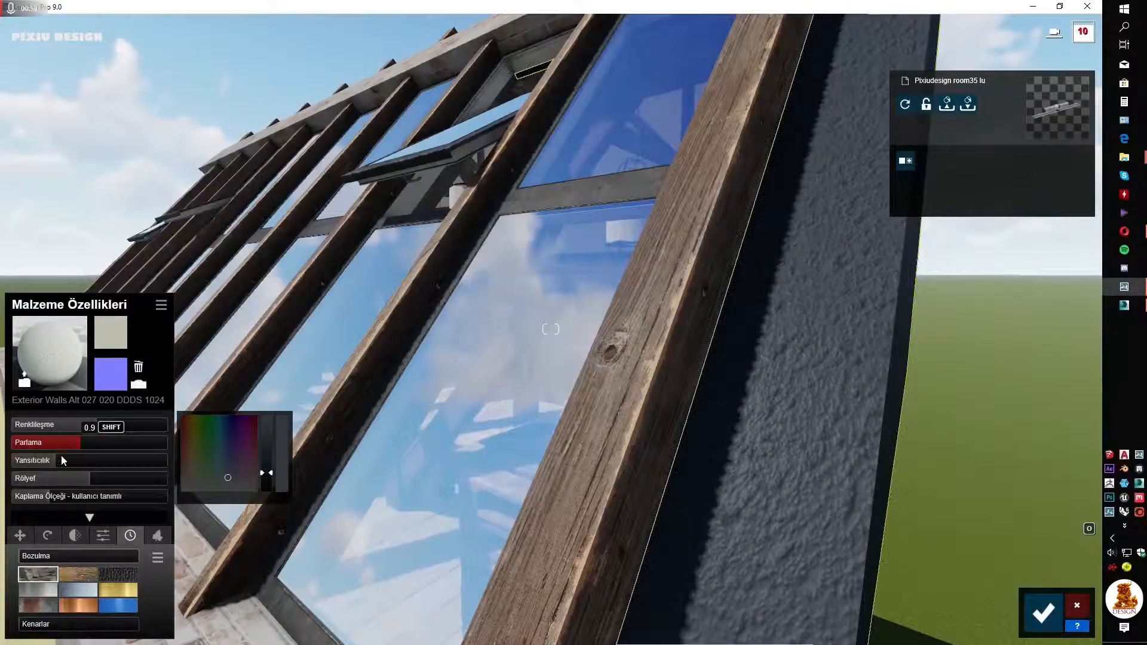
pyautogui.click(99, 442)
pyautogui.click(48, 462)
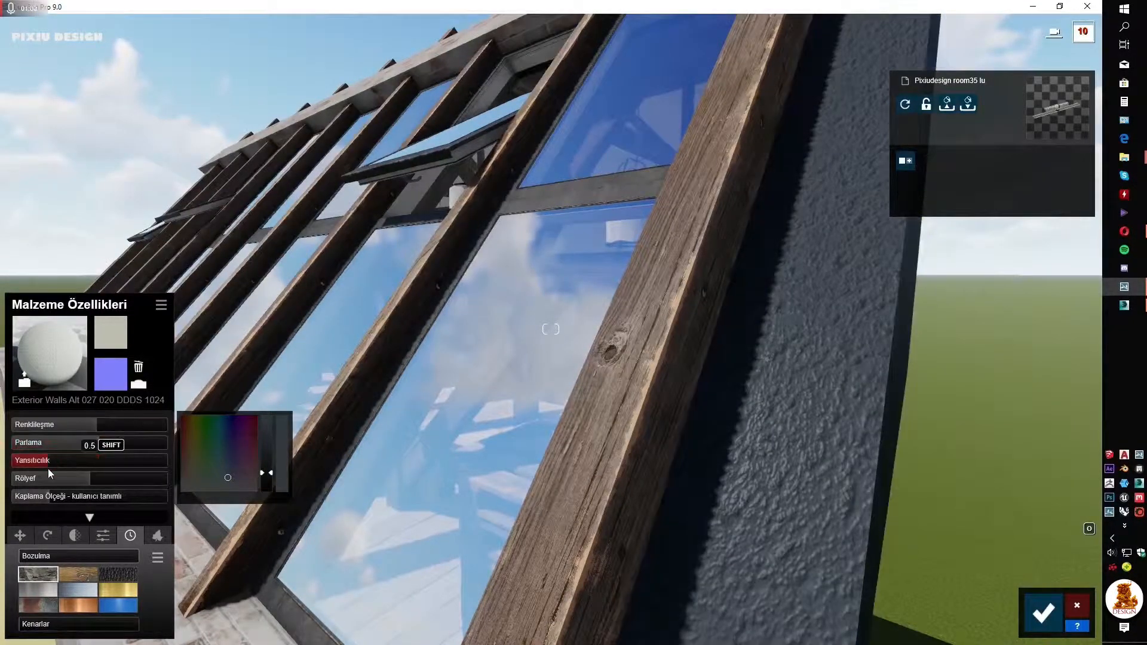
pyautogui.click(43, 557)
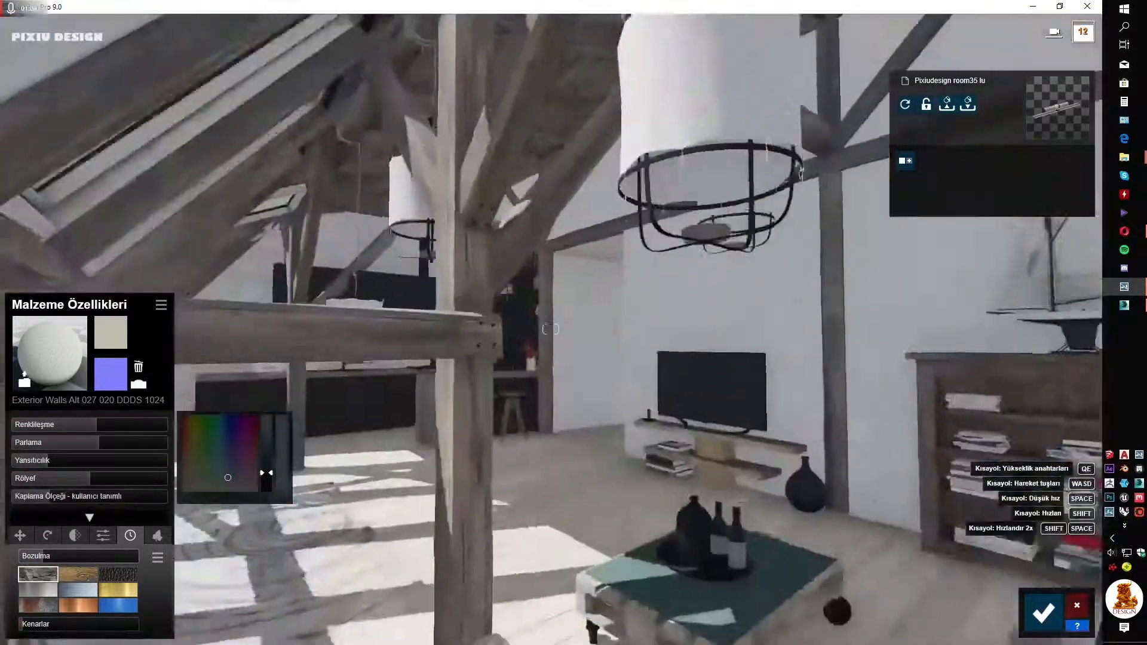
# - Assign the Standard material to one set of floor planks inside near the kitchen cabinets and invert its normal map
pyautogui.moveTo(550, 329); pyautogui.dragTo(599, 358, button='right')
pyautogui.press('w')
pyautogui.press('w')
pyautogui.click(598, 361)
pyautogui.press('w')
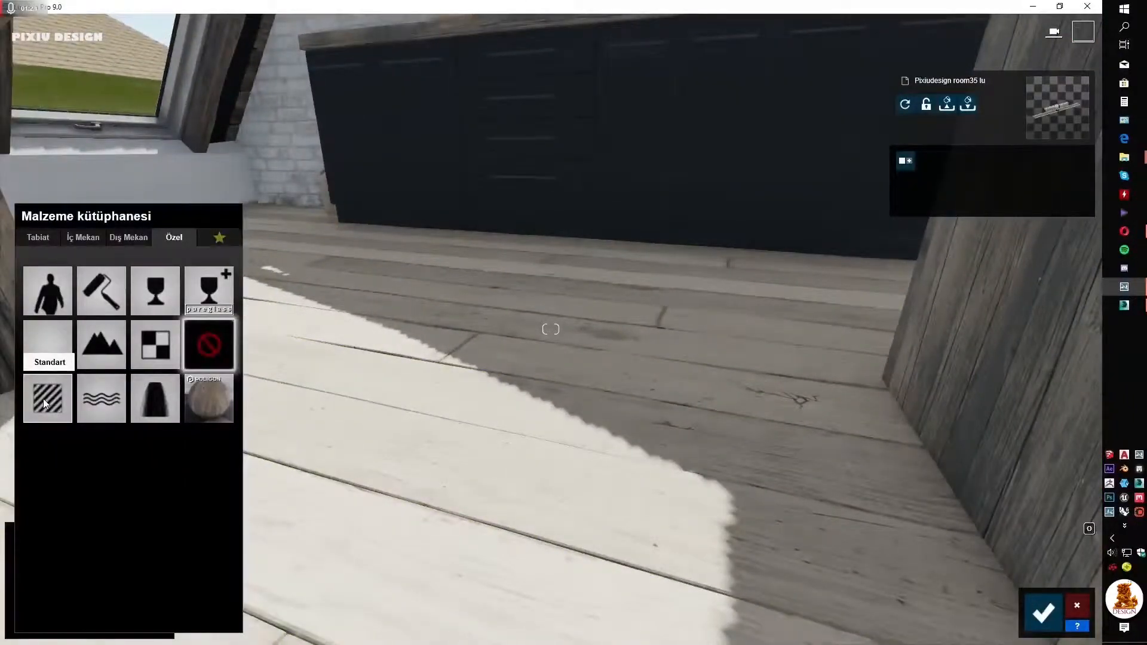
pyautogui.click(43, 399)
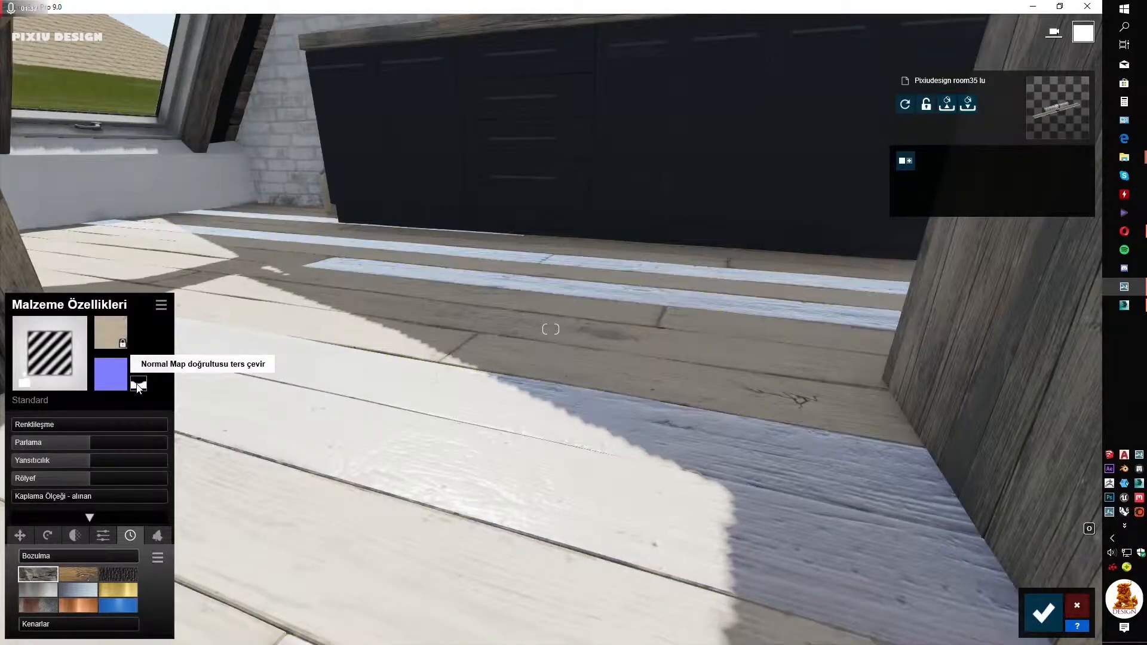
pyautogui.click(138, 386)
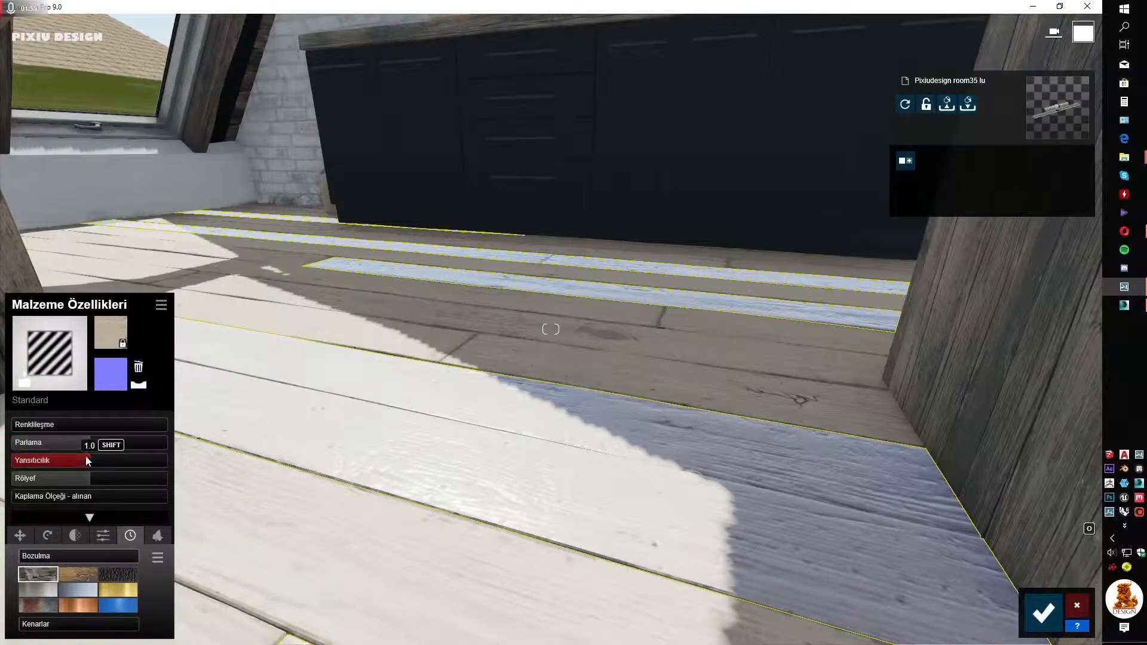
# - Lower these planks' gloss and reflectivity, add slight wood weathering and raise their relief
pyautogui.moveTo(91, 462); pyautogui.dragTo(52, 460)
pyautogui.click(74, 442)
pyautogui.click(81, 572)
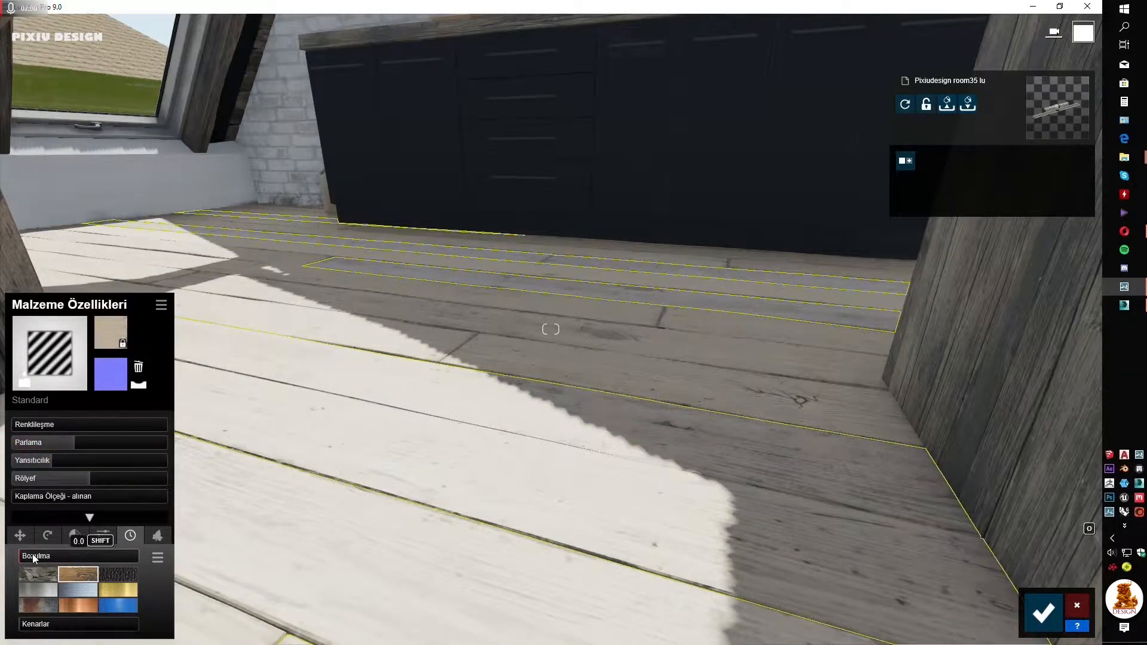
pyautogui.moveTo(32, 554); pyautogui.dragTo(52, 553)
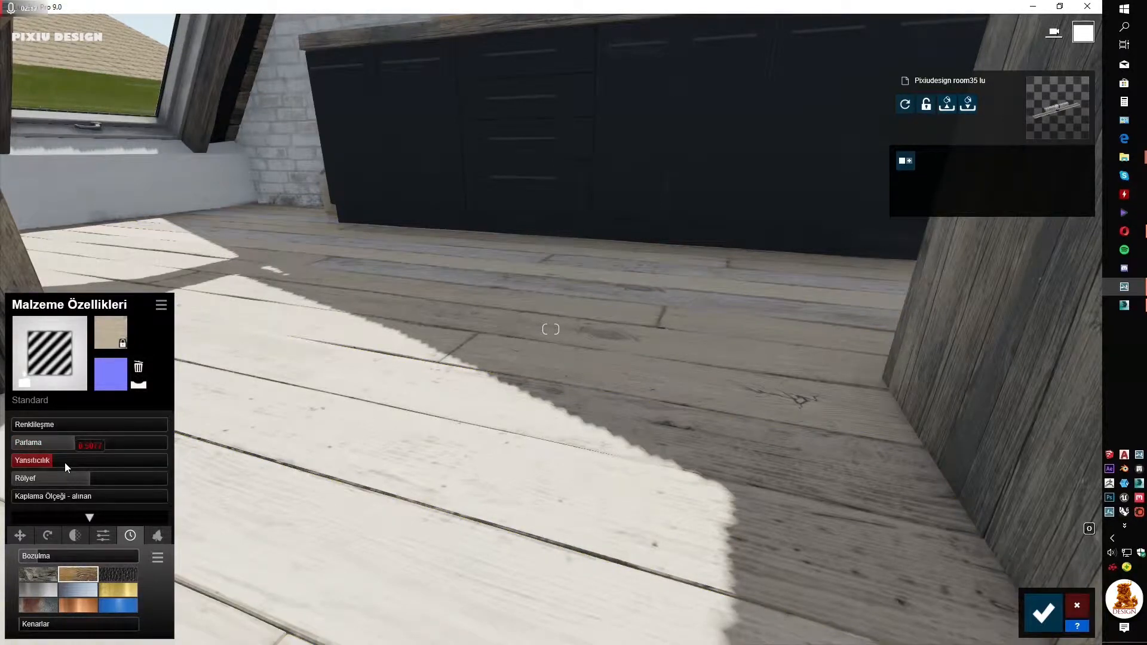
pyautogui.moveTo(94, 480); pyautogui.dragTo(129, 481)
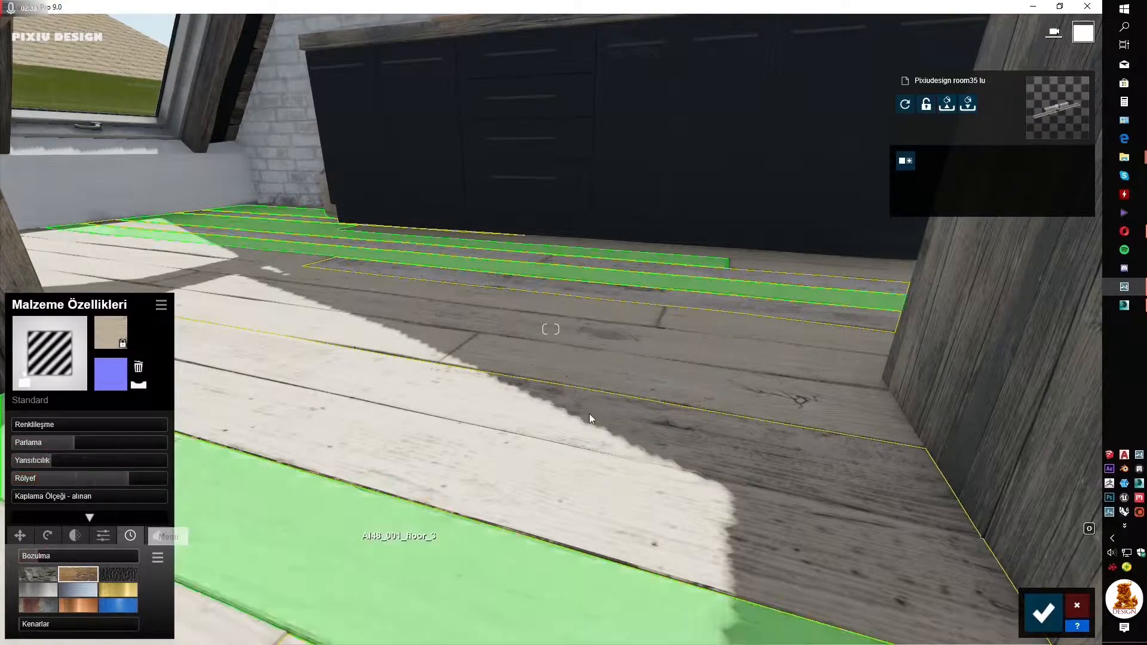
# - Assign the Standard material to the adjacent set of floor planks that is still unassigned
pyautogui.click(642, 372)
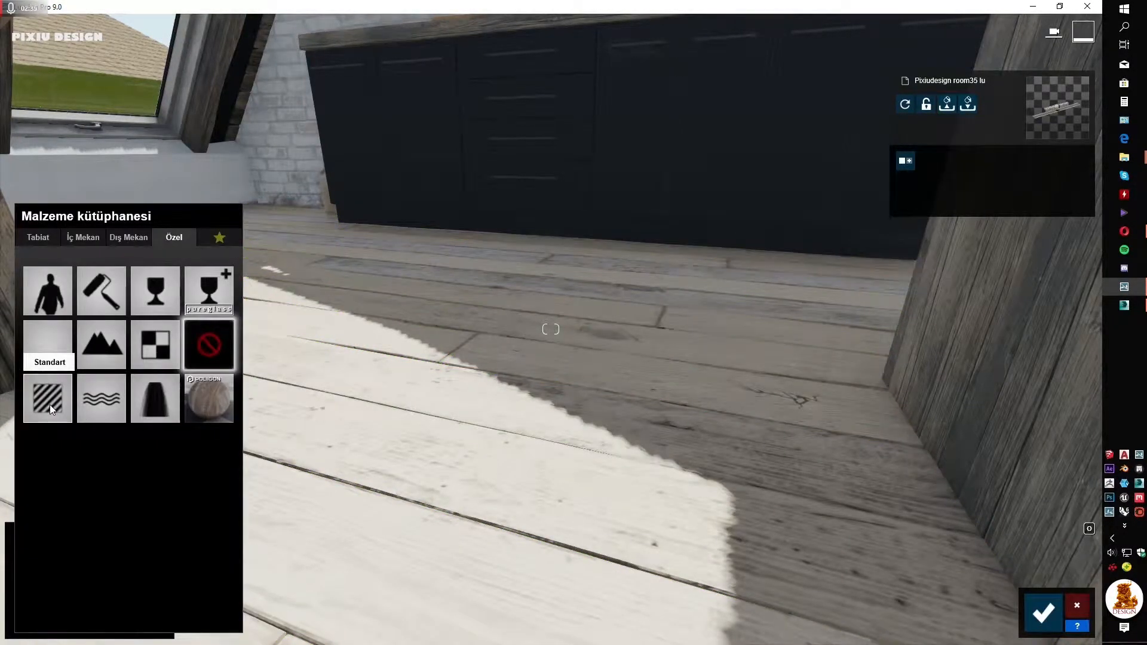
pyautogui.click(49, 399)
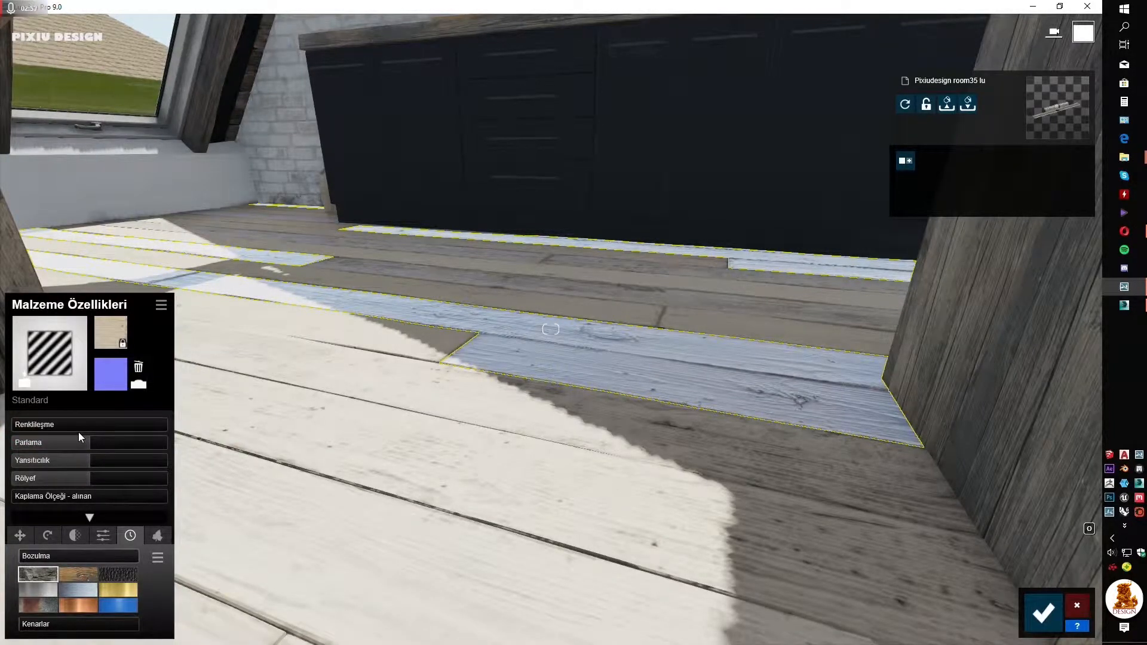
pyautogui.press('s')
pyautogui.moveTo(686, 379)
pyautogui.mouseDown(button='right')
pyautogui.moveTo(633, 379)
pyautogui.moveTo(693, 382)
pyautogui.mouseUp(button='right')
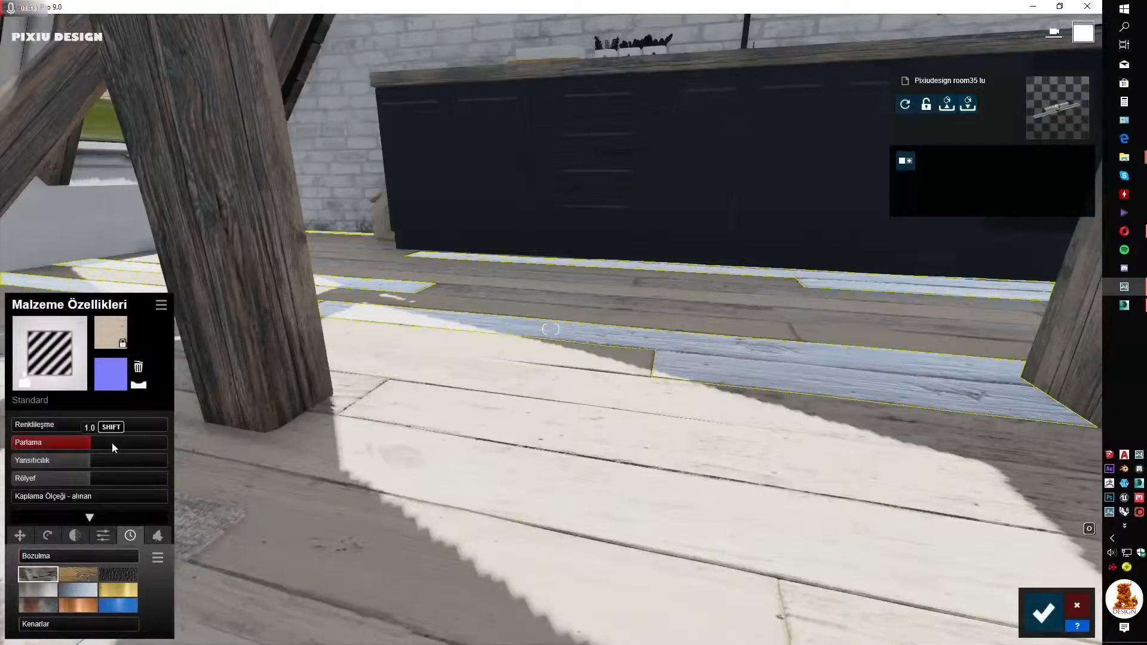
# - Give the second plank set lower gloss and reflectivity, stronger relief and light wood weathering, and copy its material
pyautogui.moveTo(112, 443); pyautogui.dragTo(102, 461)
pyautogui.click(103, 461)
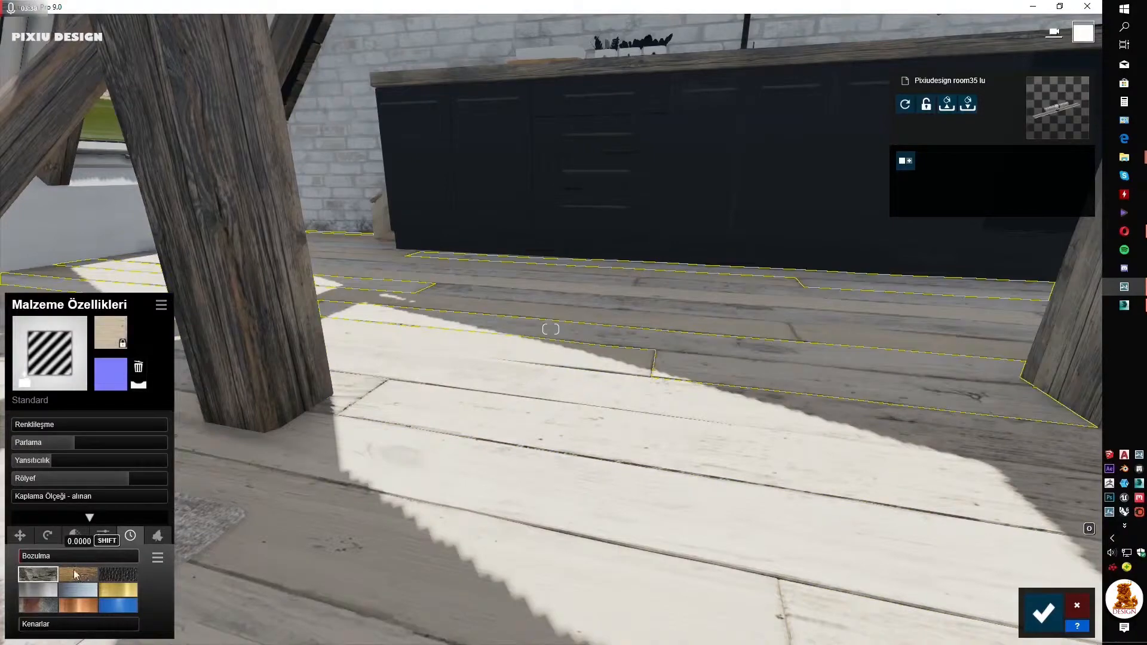
pyautogui.click(80, 555)
pyautogui.moveTo(548, 411); pyautogui.dragTo(550, 460, button='right')
pyautogui.click(159, 305)
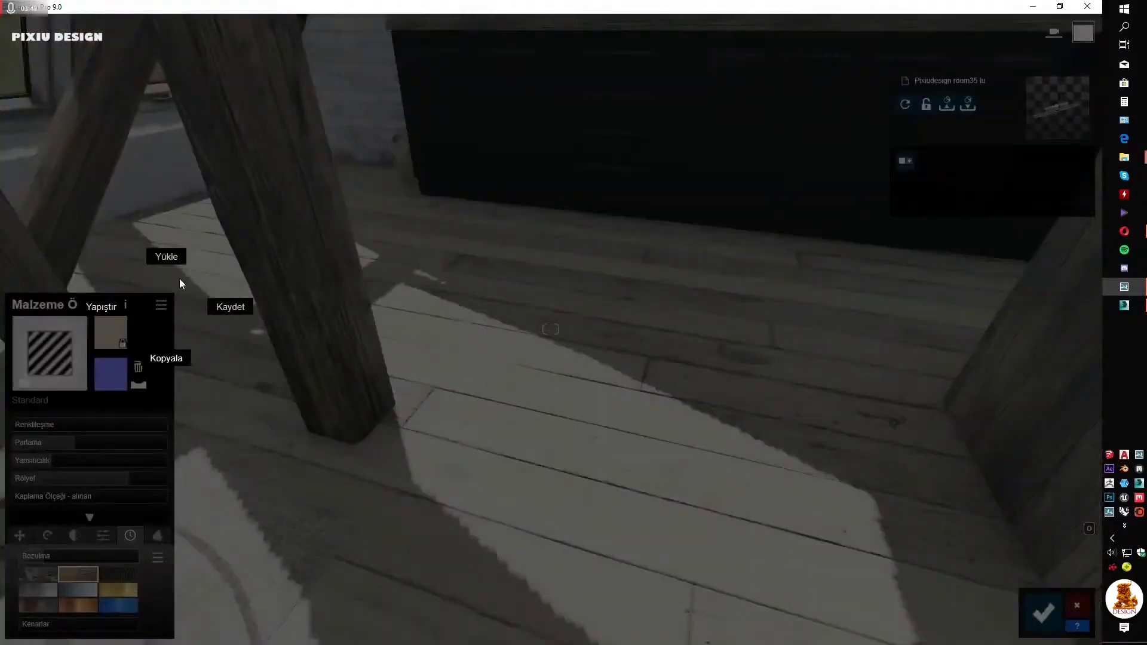
pyautogui.click(195, 359)
# - Assign the Poliigon material Wood PlanksWorn 023 VAR1 3K to the AI48_001_floor_2 planks
pyautogui.click(667, 322)
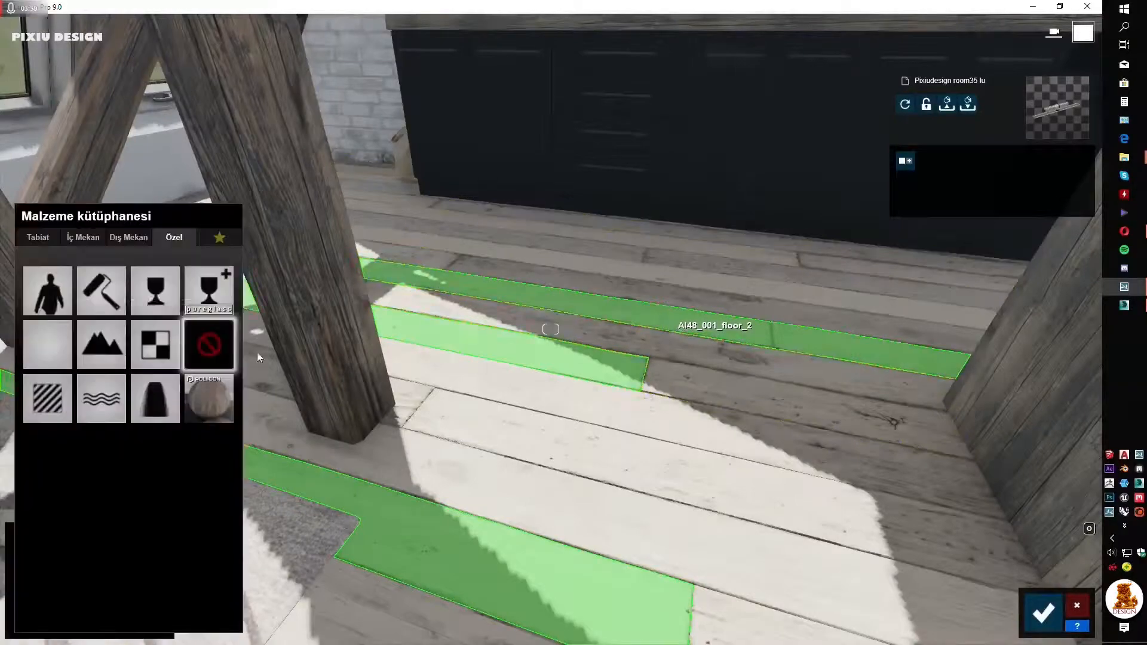
pyautogui.click(195, 391)
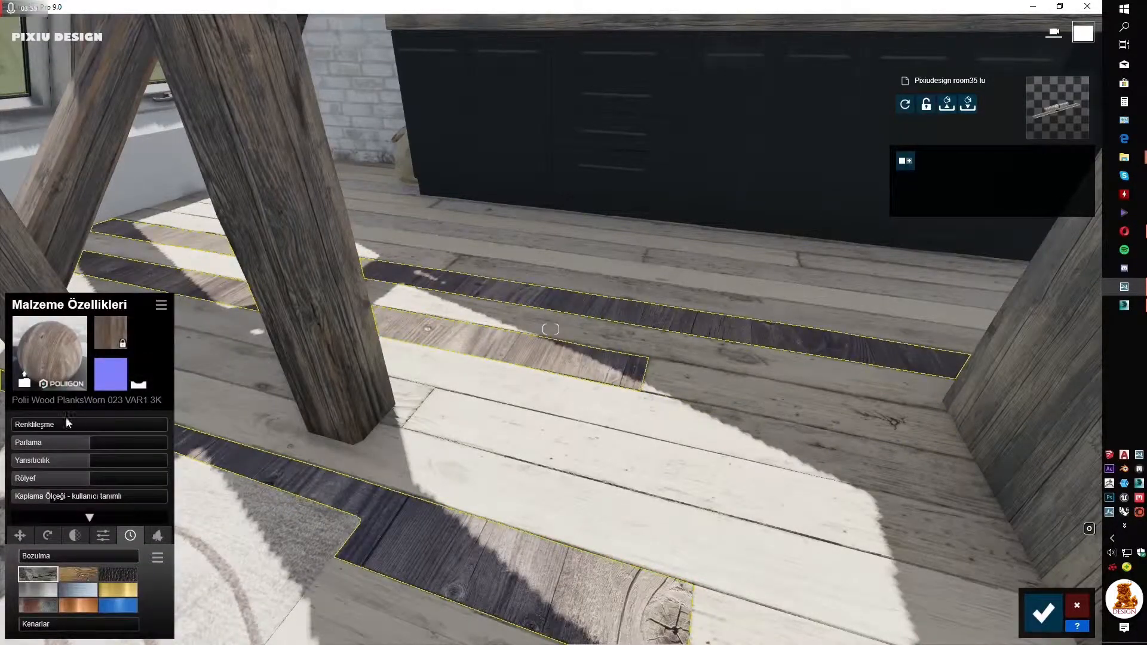
pyautogui.moveTo(38, 372); pyautogui.dragTo(54, 477, button='right')
pyautogui.press('s')
pyautogui.press('w')
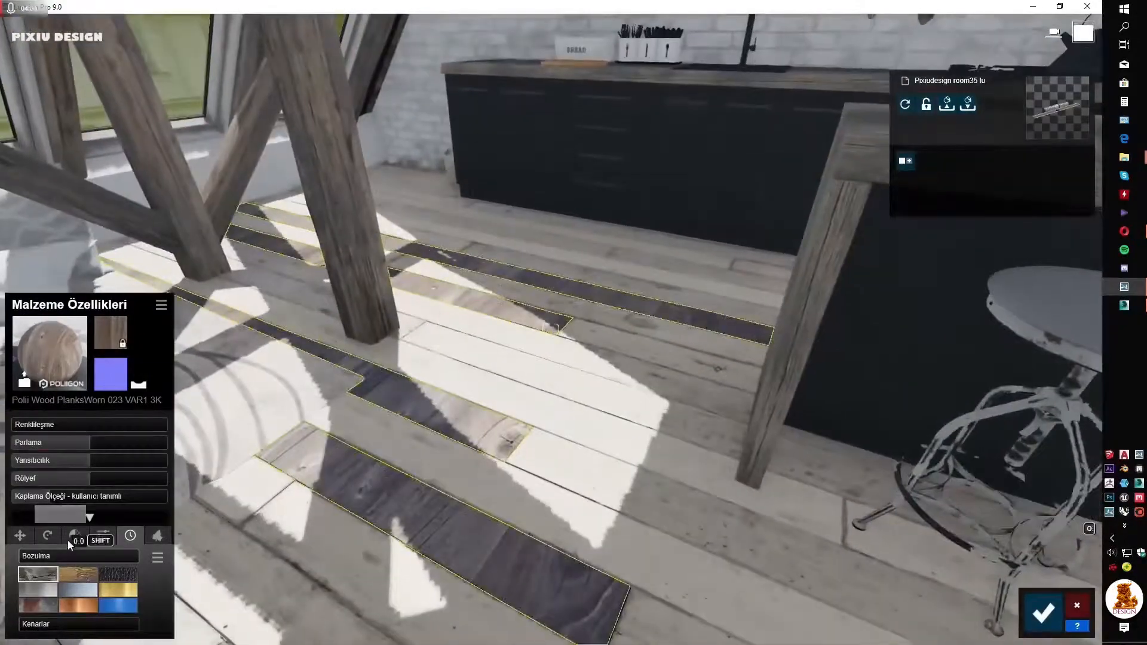
# - Set the Poliigon plank texture's heading to 90°, adjust its scale, and reduce its gloss and its reflectivity to 0.5
pyautogui.click(48, 535)
pyautogui.click(49, 557)
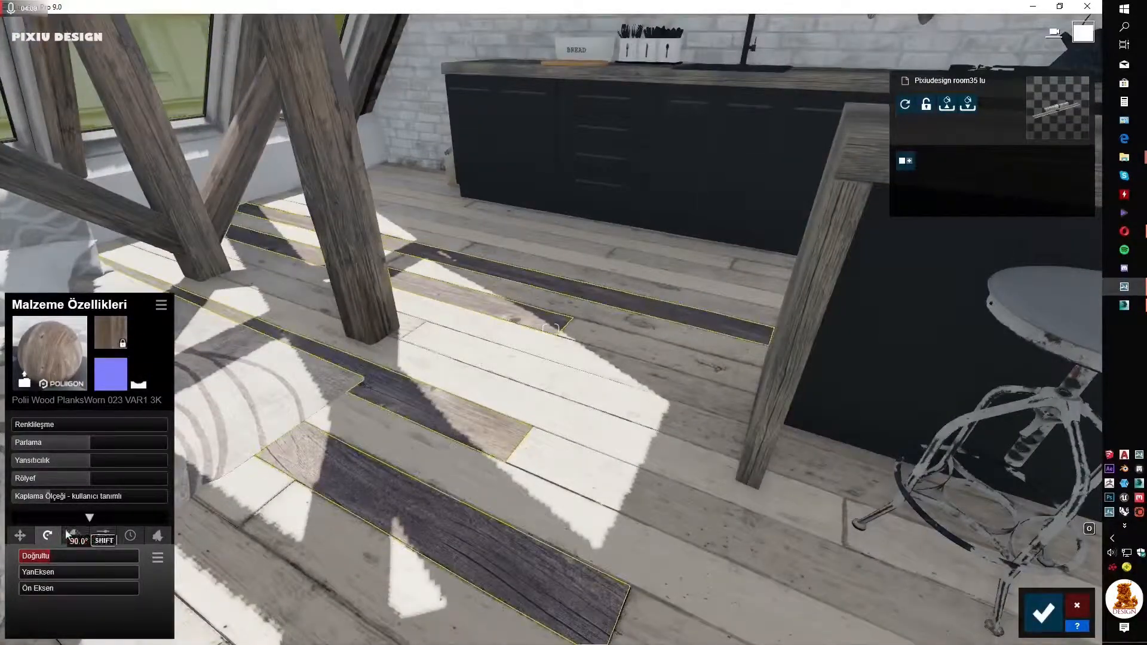
pyautogui.moveTo(44, 499); pyautogui.dragTo(33, 500)
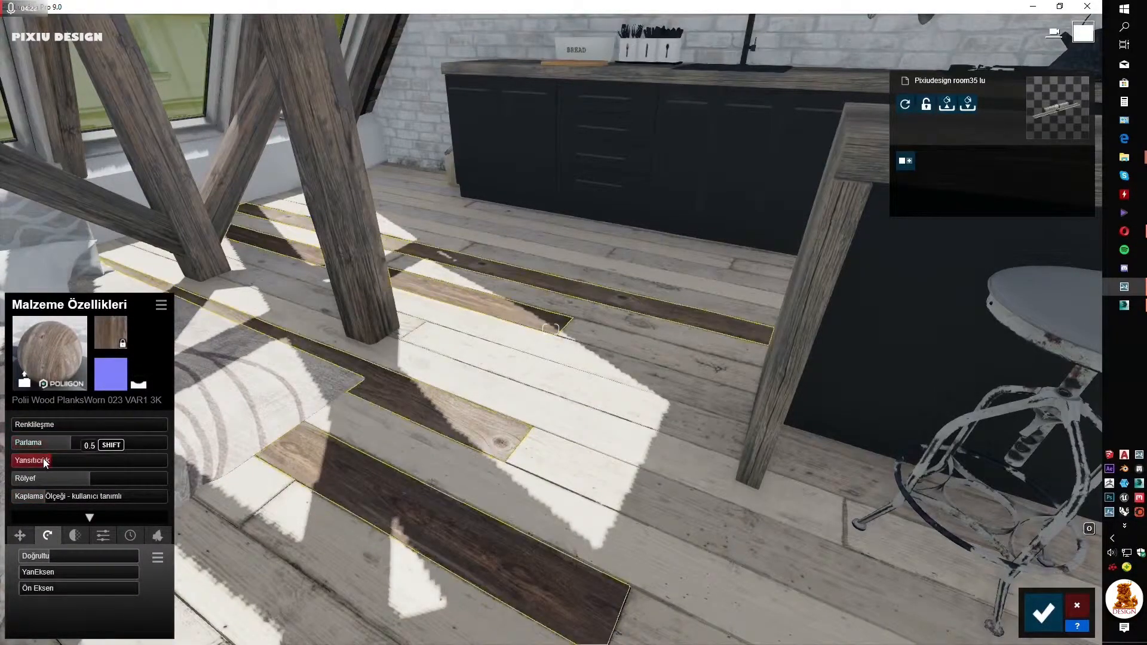
pyautogui.moveTo(252, 539); pyautogui.dragTo(254, 585, button='right')
pyautogui.moveTo(550, 329); pyautogui.dragTo(547, 305, button='right')
# - Try warm beige and yellowish tints on the dark Poliigon planks and reset their colorization to zero
pyautogui.moveTo(41, 426); pyautogui.dragTo(60, 425)
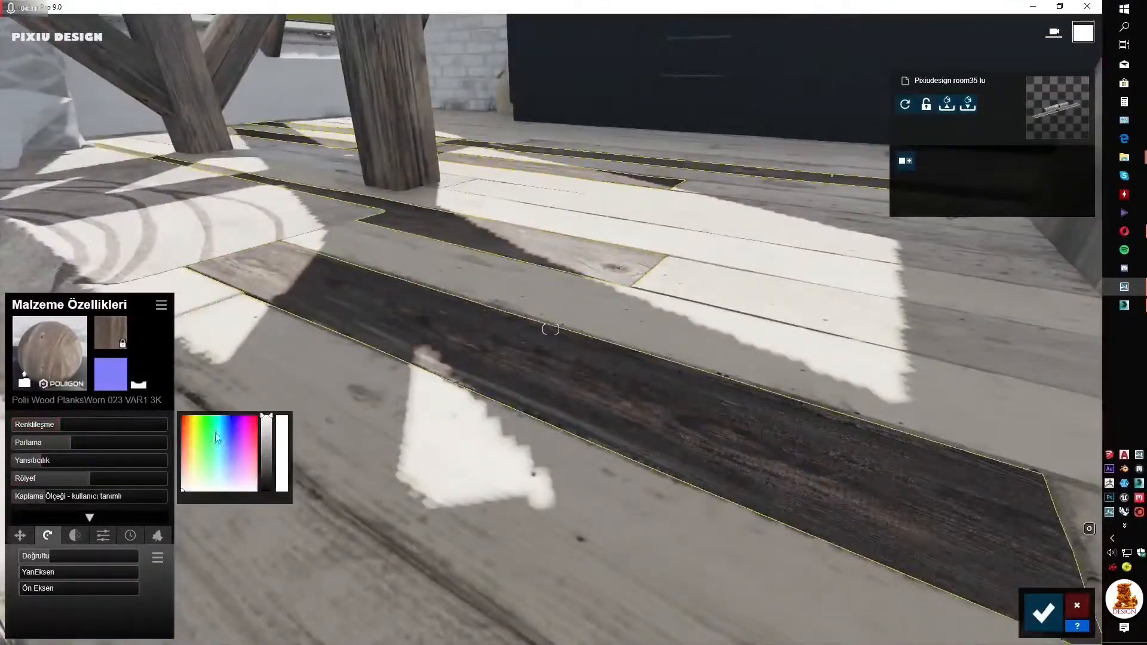
pyautogui.click(190, 476)
pyautogui.click(190, 481)
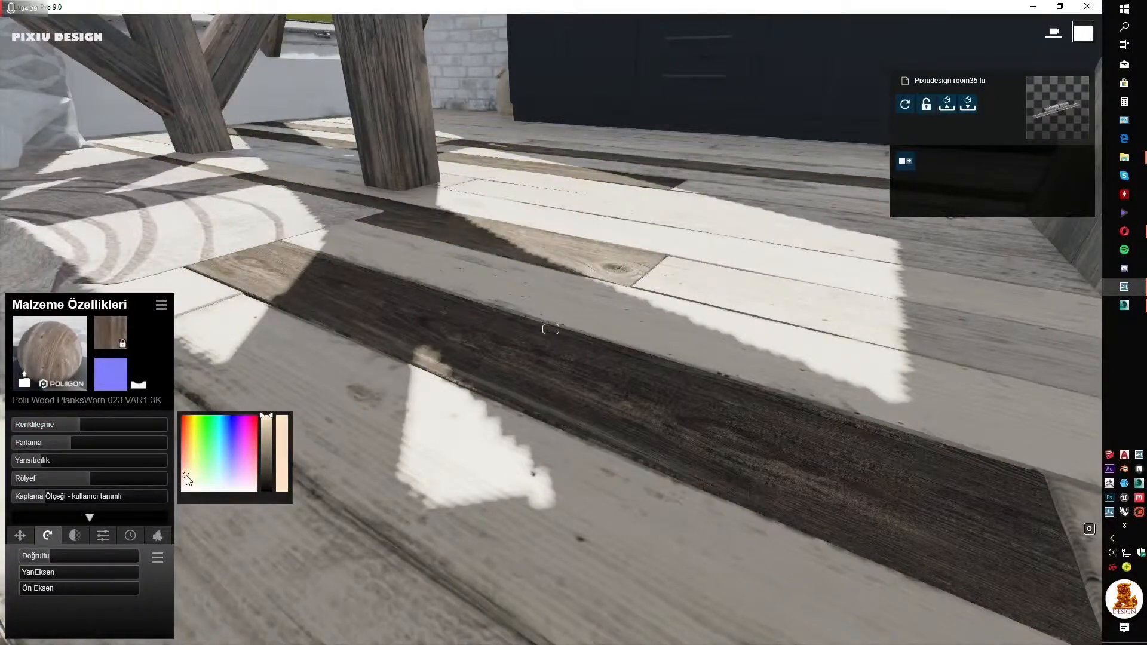
pyautogui.click(189, 477)
pyautogui.moveTo(80, 424); pyautogui.dragTo(91, 421)
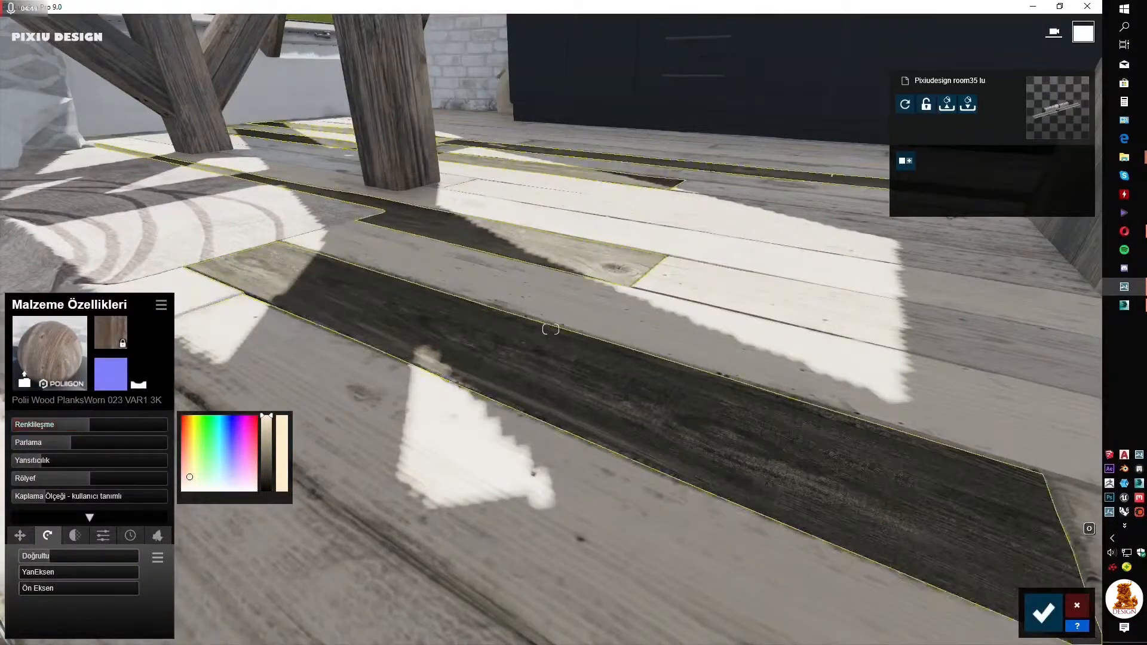
pyautogui.moveTo(550, 329); pyautogui.dragTo(573, 310, button='right')
pyautogui.click(188, 484)
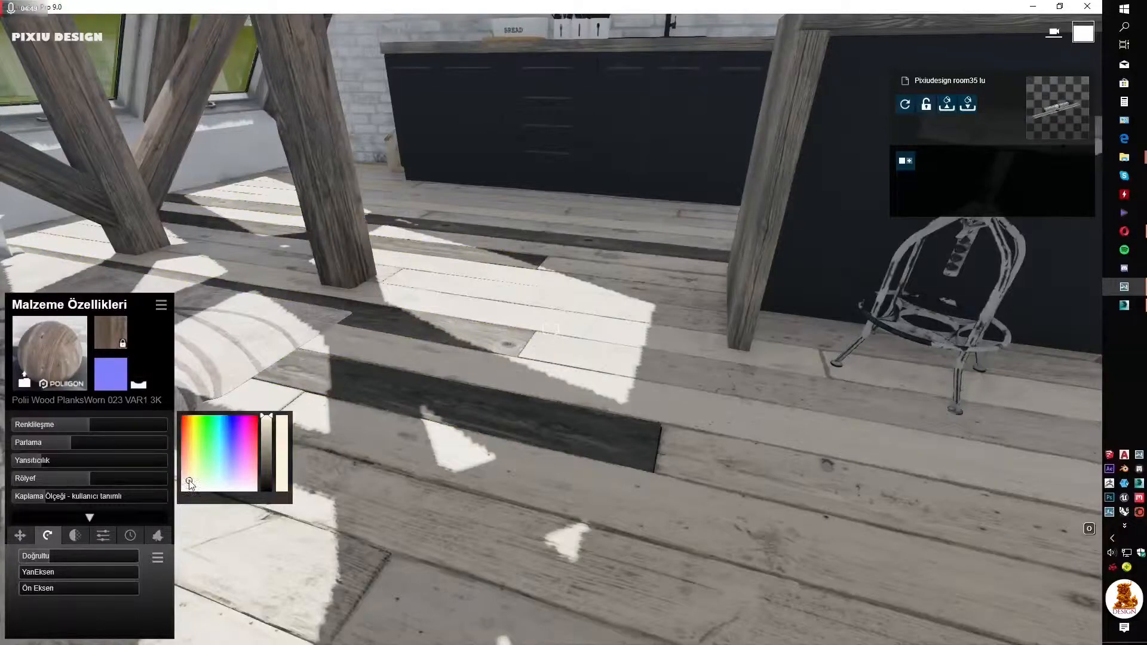
pyautogui.click(188, 463)
pyautogui.click(191, 481)
pyautogui.press('w')
pyautogui.moveTo(188, 480); pyautogui.dragTo(143, 505, button='right')
pyautogui.moveTo(90, 425); pyautogui.dragTo(12, 429)
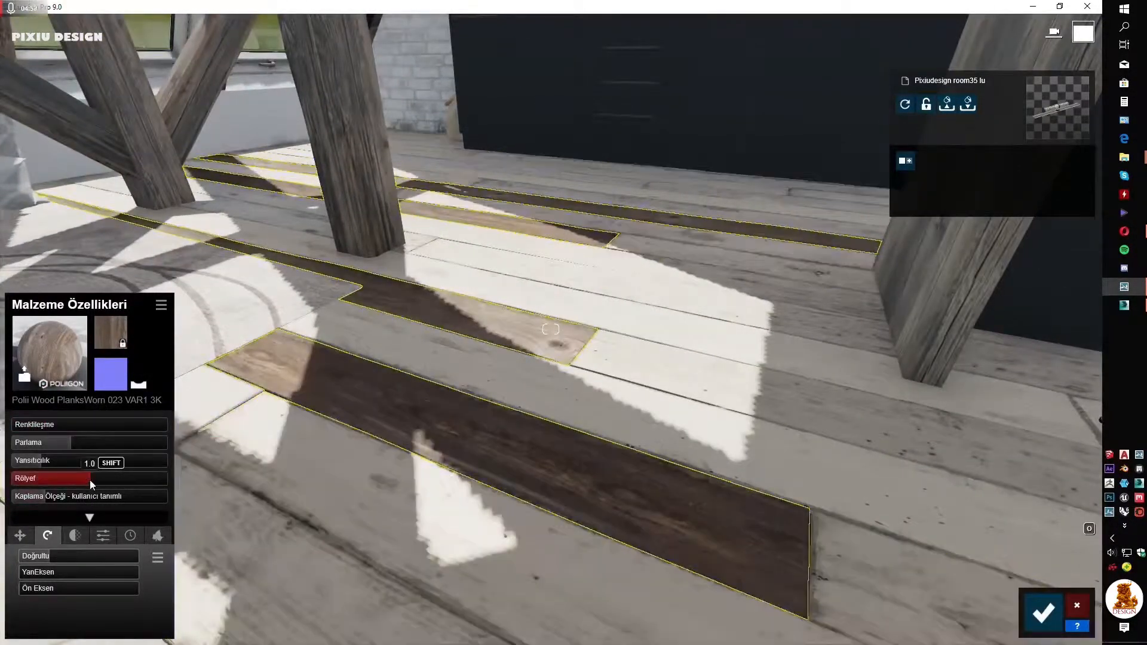
# - Invert the dark planks' normal map, raise their relief to about 1.6 and apply wood weathering
pyautogui.click(133, 389)
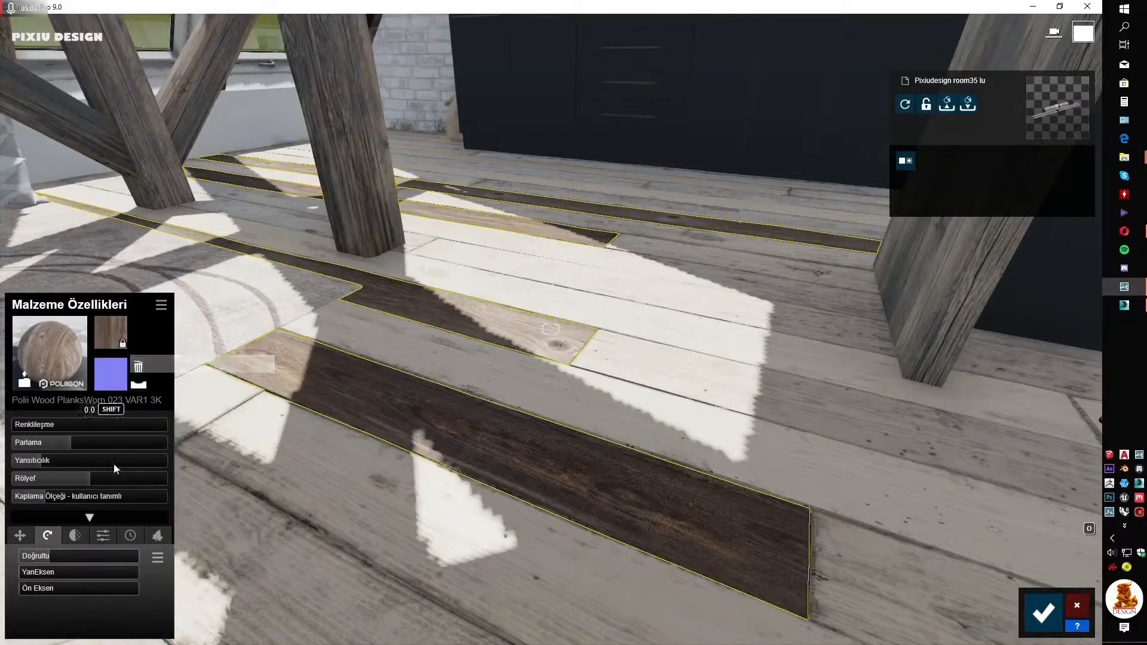
pyautogui.moveTo(117, 479); pyautogui.dragTo(134, 484)
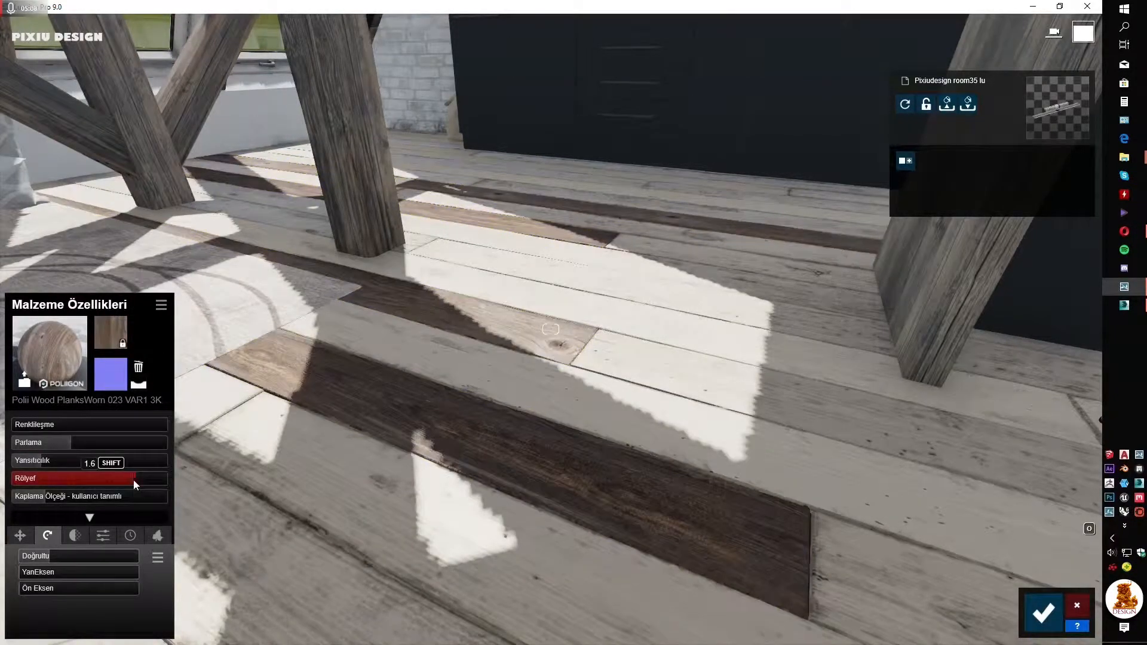
pyautogui.click(132, 535)
pyautogui.moveTo(89, 556); pyautogui.dragTo(37, 553)
# - Reassign the Poliigon material Wood PlanksWorn 023 VAR1 3K to the dark accent planks in the floor
pyautogui.click(160, 305)
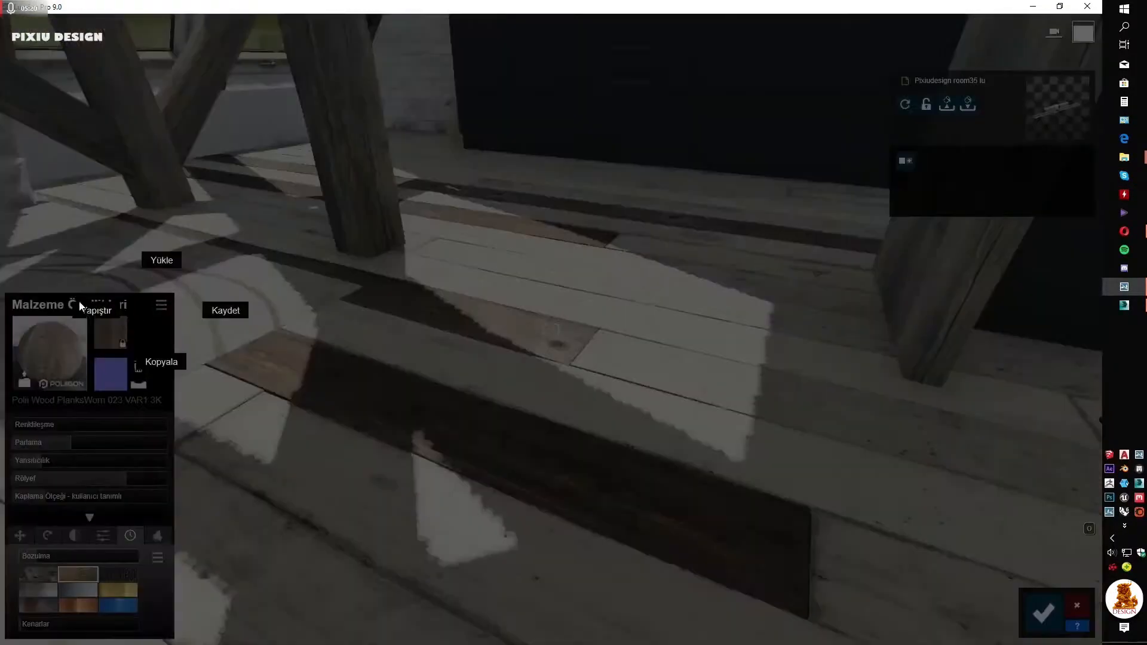
pyautogui.click(88, 316)
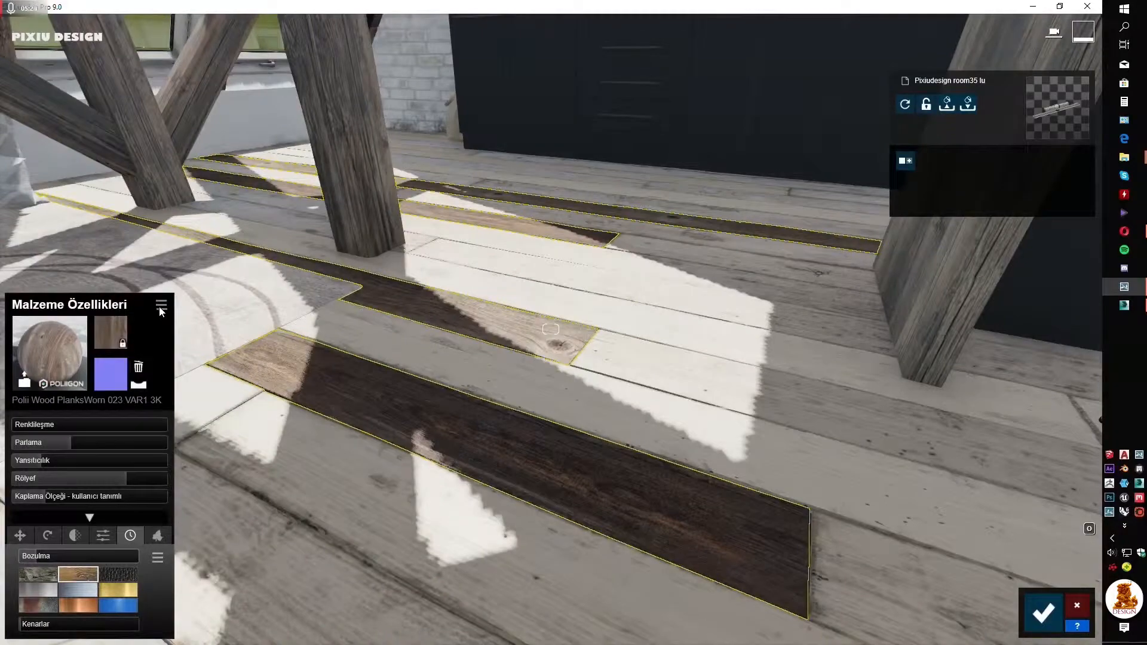
pyautogui.click(463, 378)
pyautogui.click(65, 353)
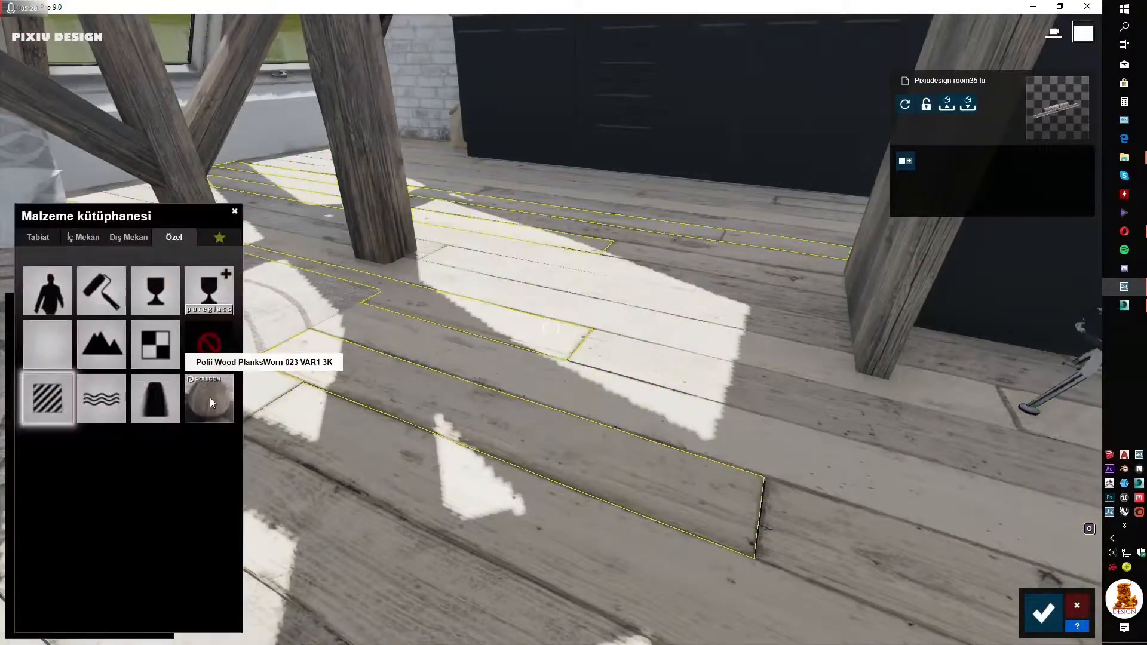
pyautogui.click(209, 397)
pyautogui.moveTo(499, 356); pyautogui.dragTo(307, 385, button='right')
pyautogui.press('w')
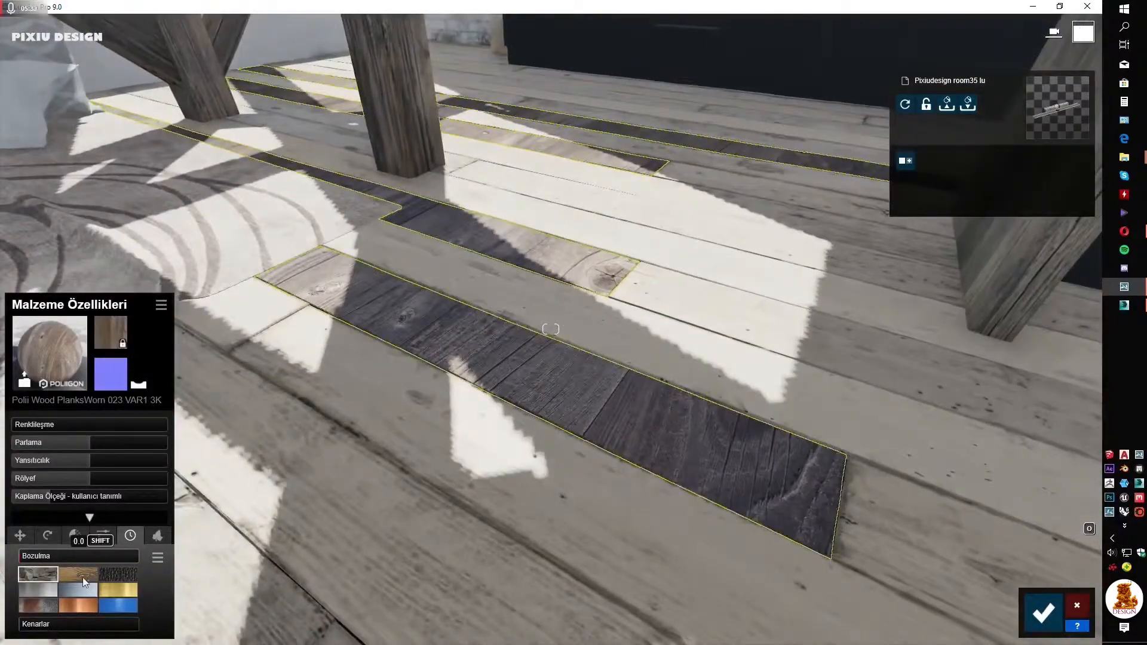
# - Turn the plank texture's heading so the grain follows the boards, and reduce its reflectivity and its gloss to about 0.8
pyautogui.click(49, 537)
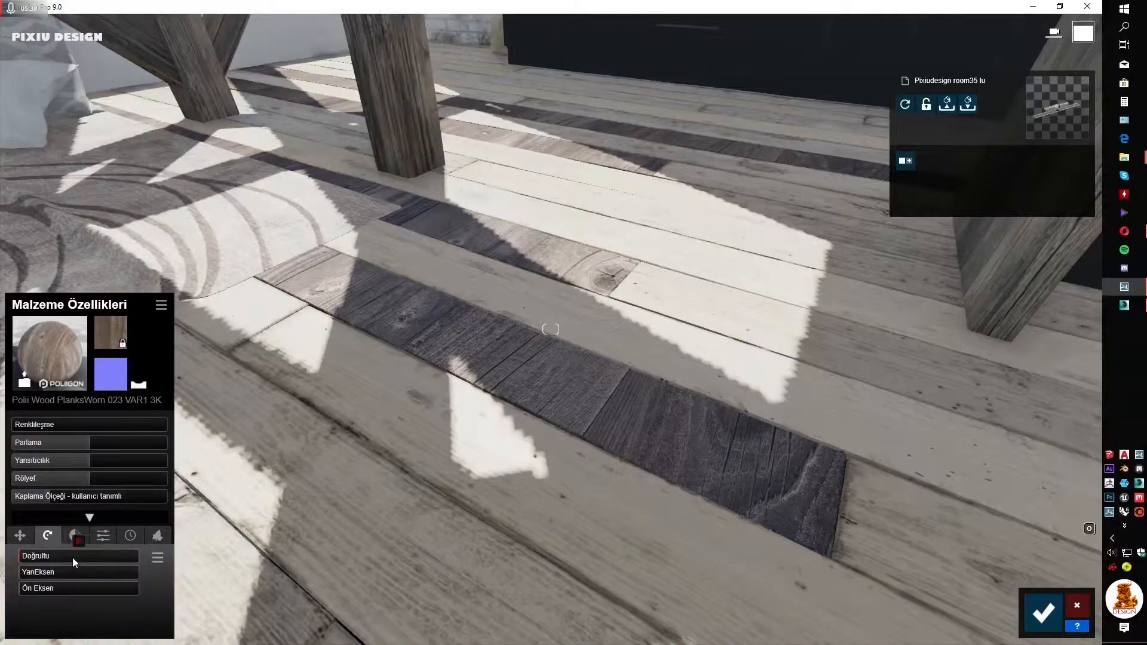
pyautogui.click(73, 558)
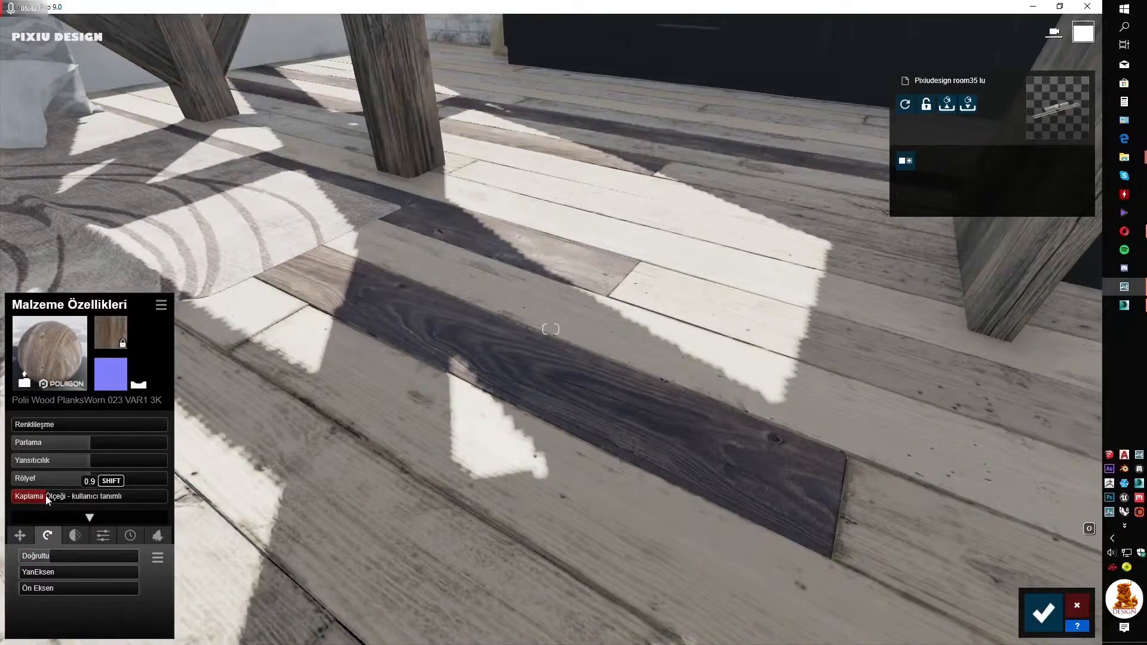
pyautogui.moveTo(69, 461); pyautogui.dragTo(50, 460)
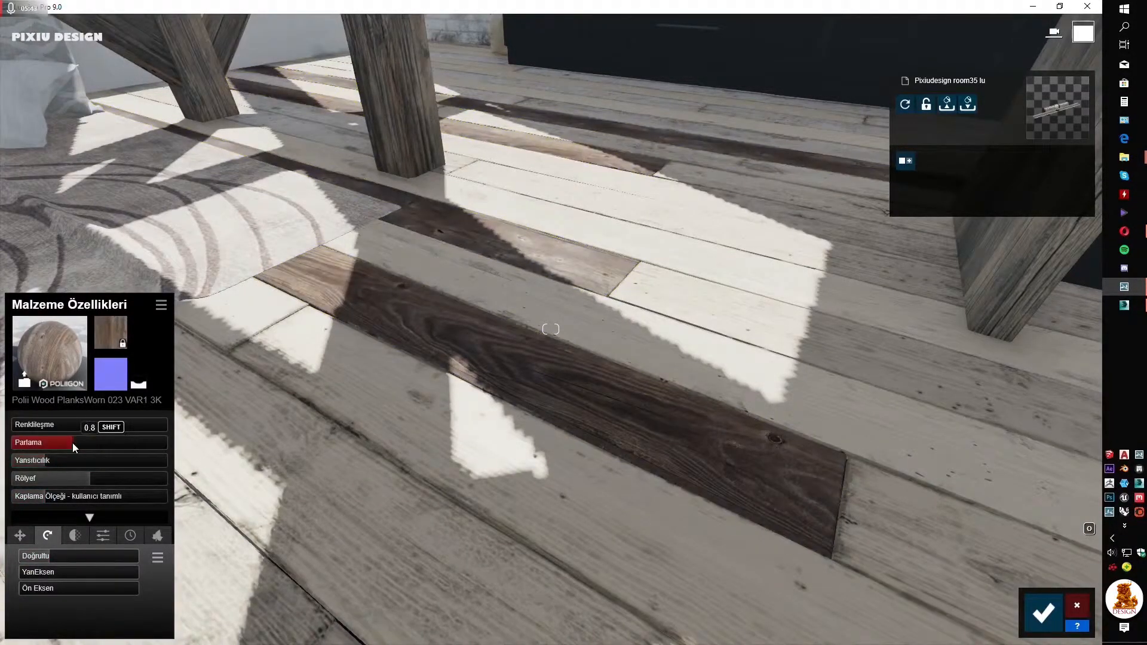
# - Invert the dark planks' normal map, set their relief to about 1.2 and choose the wood weathering type
pyautogui.click(146, 386)
pyautogui.click(147, 384)
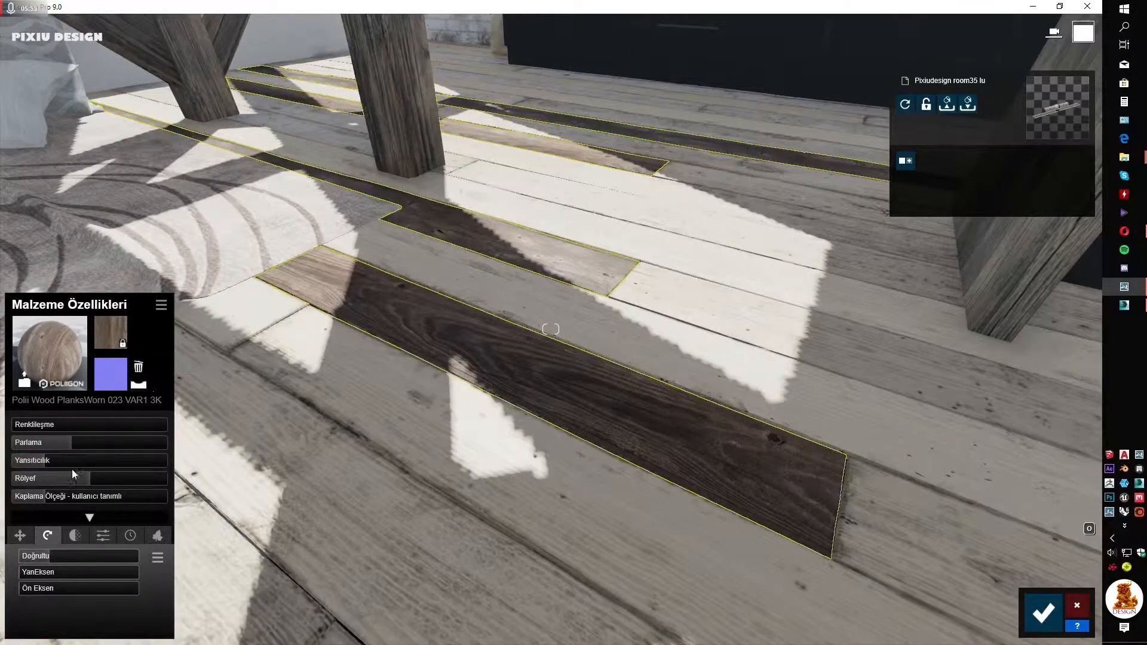
pyautogui.moveTo(90, 478); pyautogui.dragTo(123, 478)
pyautogui.moveTo(251, 454); pyautogui.dragTo(254, 436, button='right')
pyautogui.press('w')
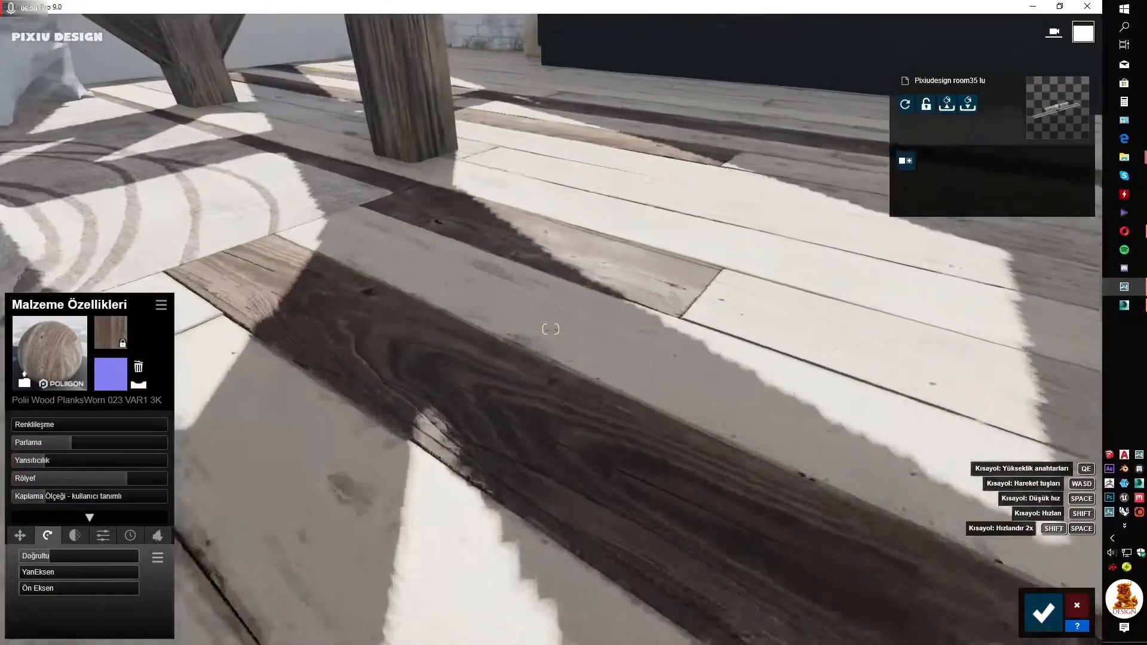
pyautogui.moveTo(86, 462); pyautogui.dragTo(122, 462)
pyautogui.moveTo(122, 479); pyautogui.dragTo(57, 461)
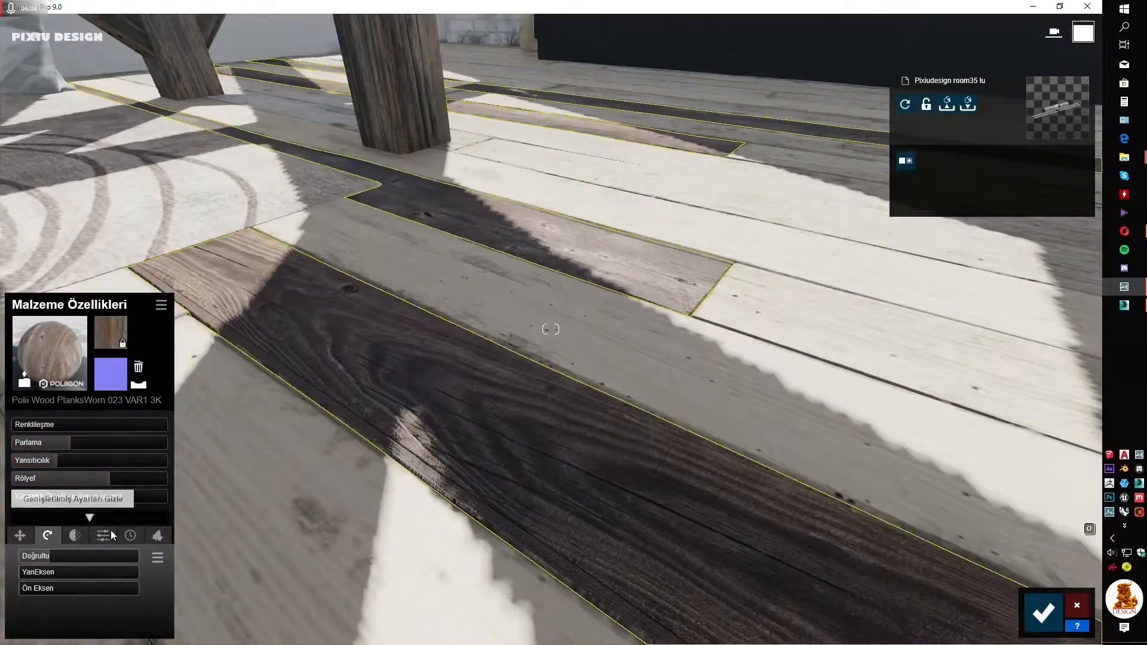
pyautogui.click(112, 535)
pyautogui.click(36, 556)
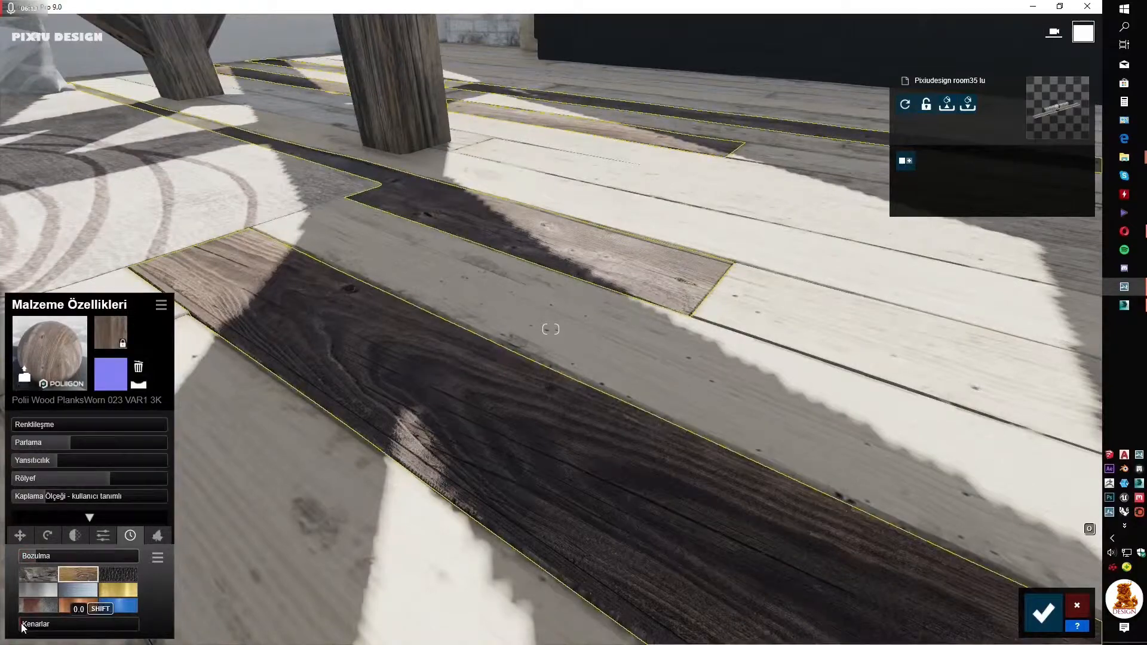
# - Copy the dark plank material, give the adjacent light planks the Standard material and paste the copied material onto them
pyautogui.click(122, 317)
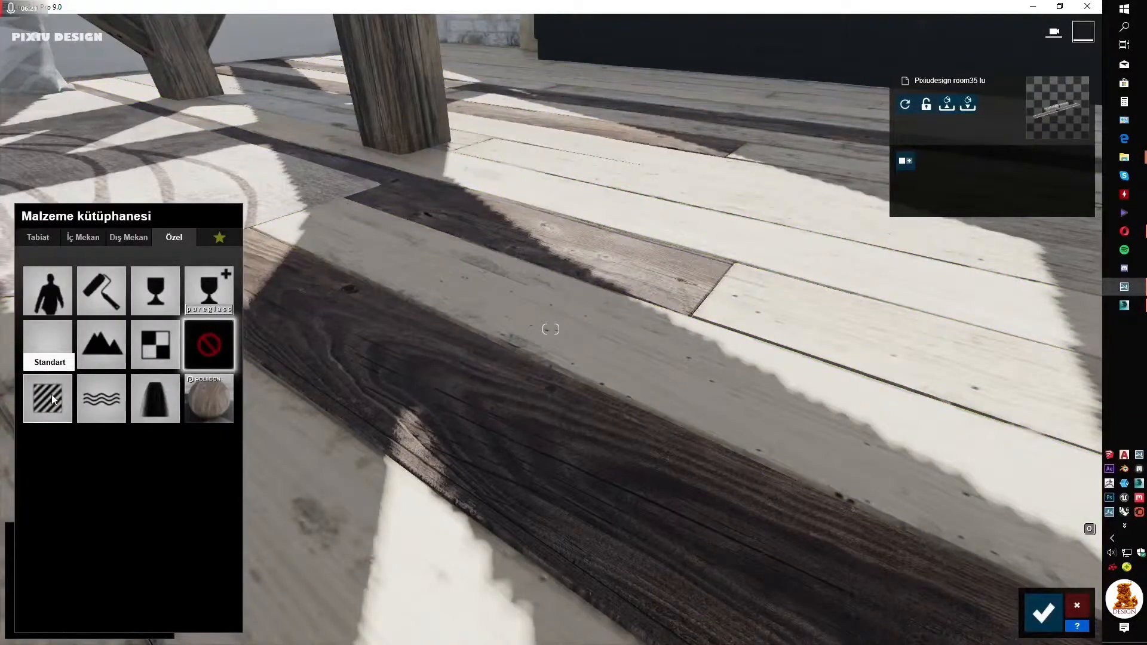
pyautogui.click(55, 396)
pyautogui.click(108, 326)
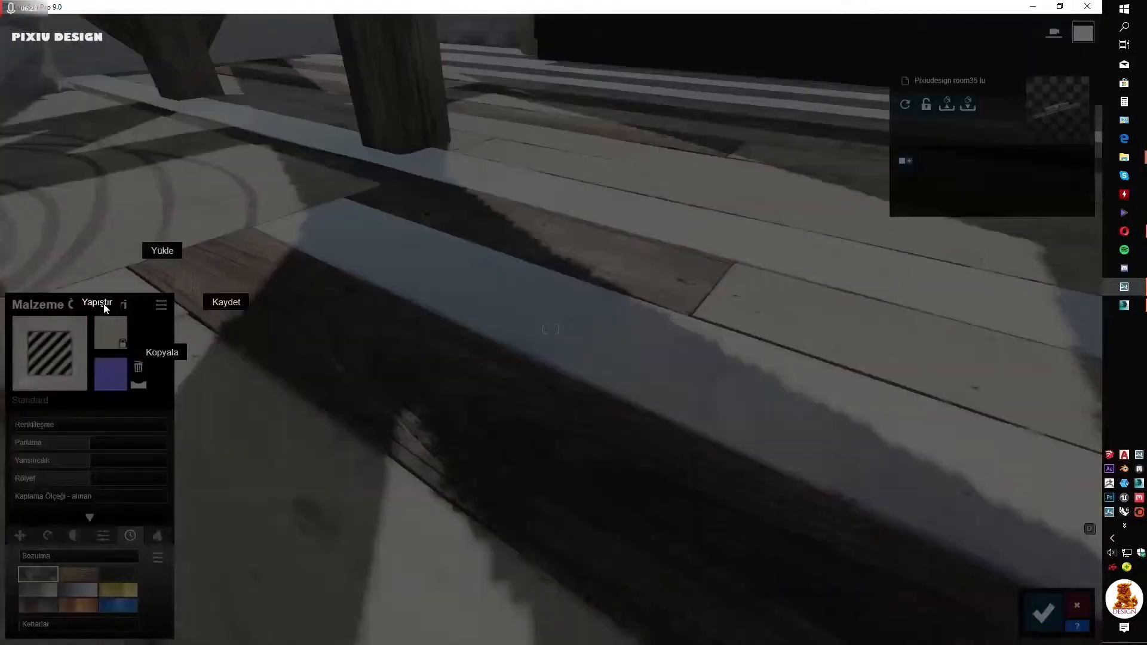
pyautogui.click(104, 307)
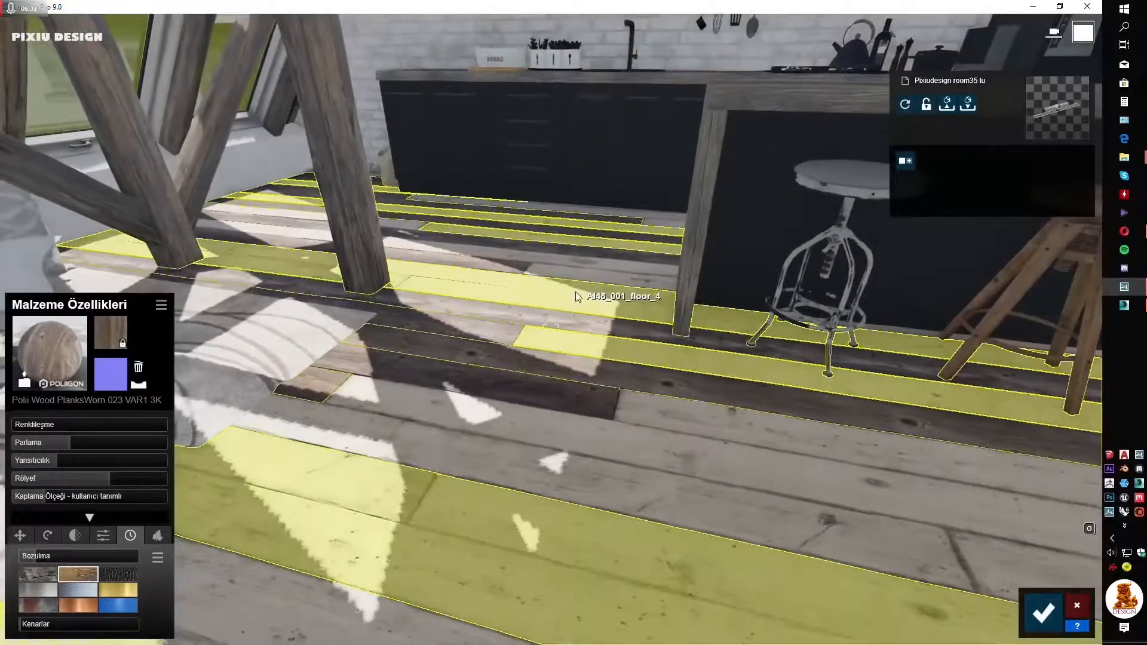
# - Paste the plank material onto the AI48_001_floor_4 planks and shift its texture, with a Z offset of about 0.1
pyautogui.click(575, 297)
pyautogui.click(161, 306)
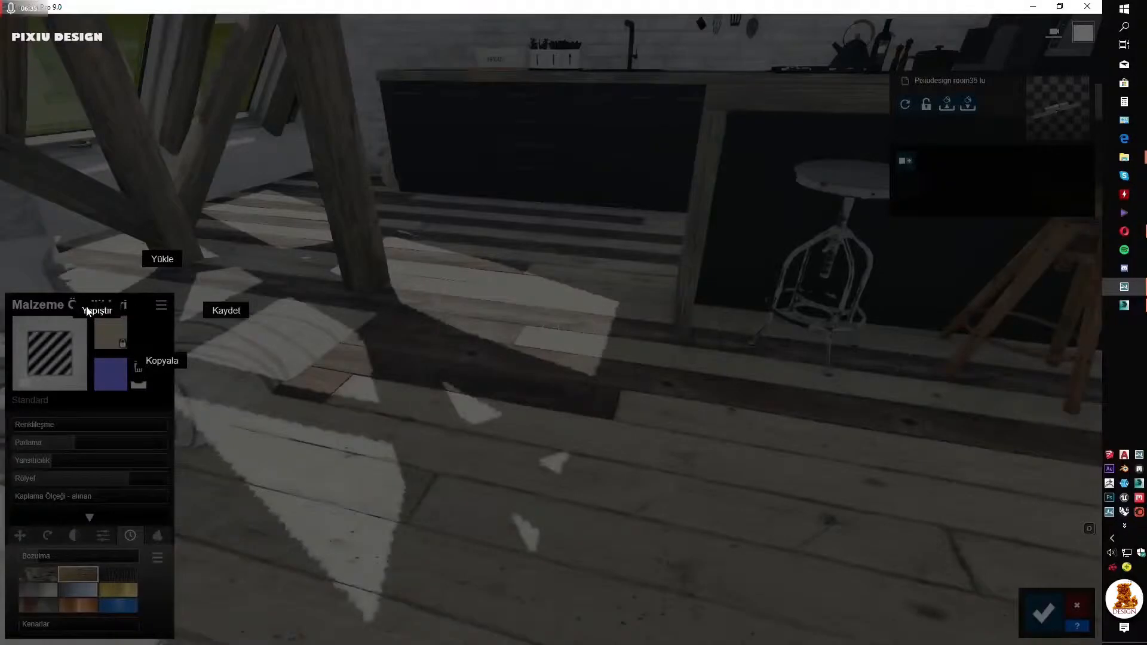
pyautogui.click(86, 310)
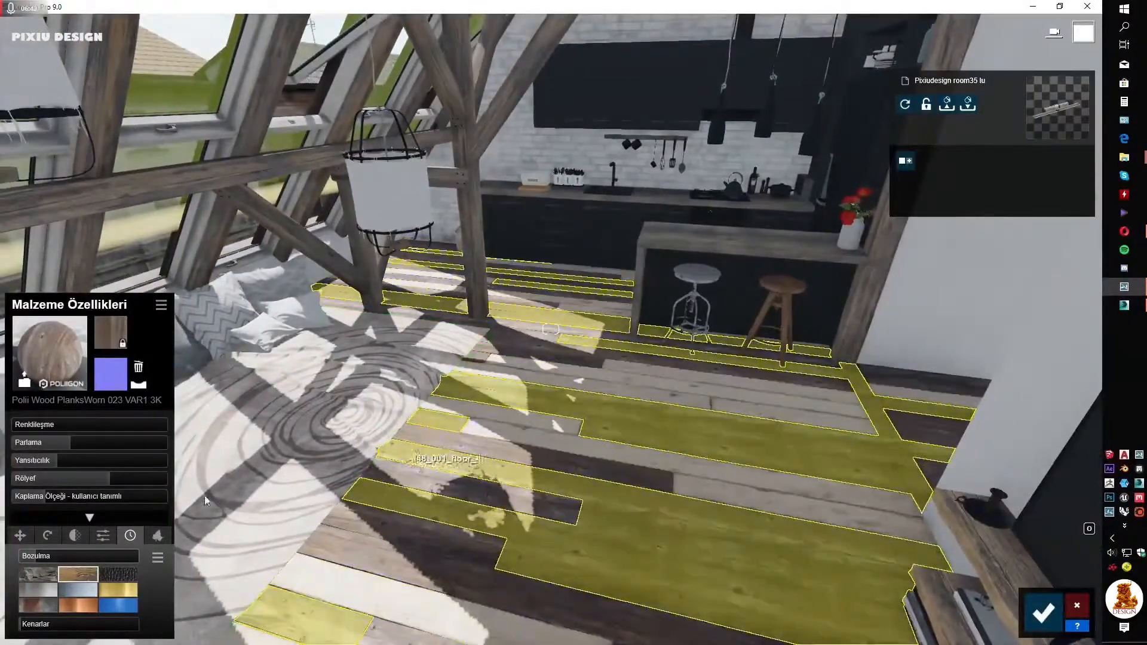
pyautogui.click(19, 536)
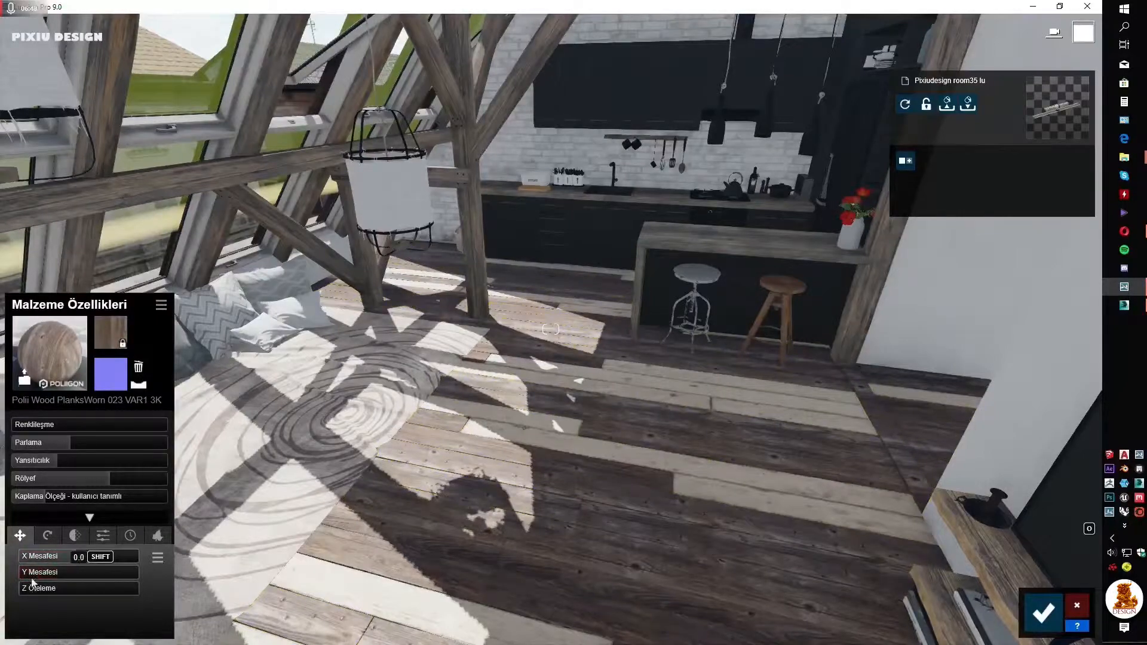
pyautogui.moveTo(31, 591); pyautogui.dragTo(37, 592)
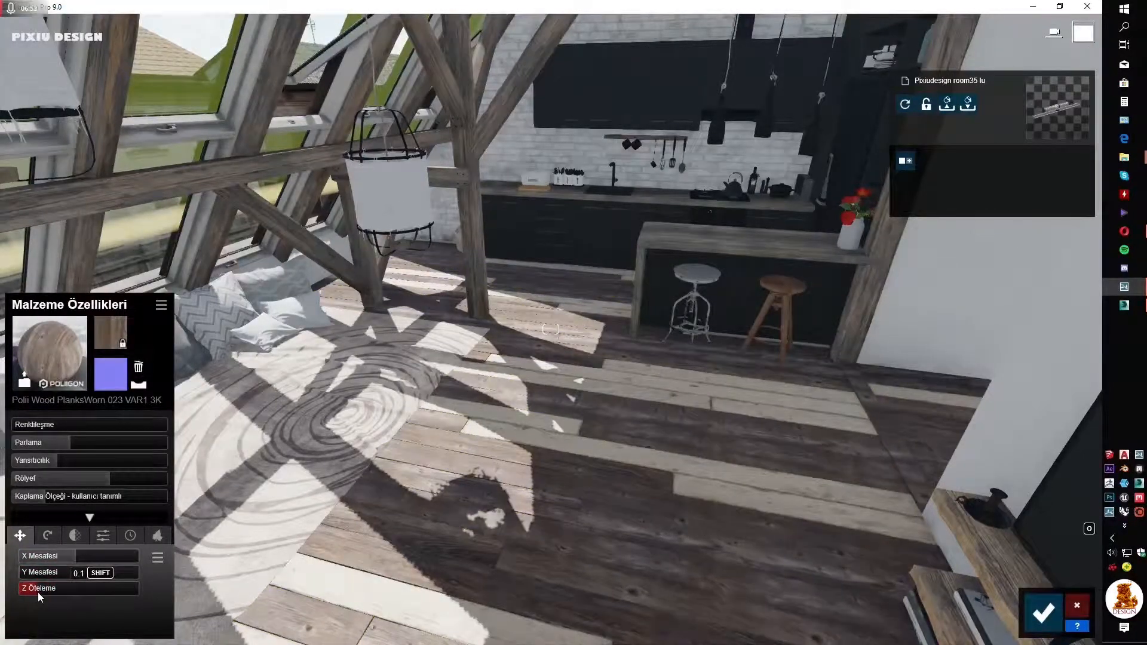
# - Paste the plank material onto the remaining light floor planks and adjust the texture's position offsets
pyautogui.click(515, 434)
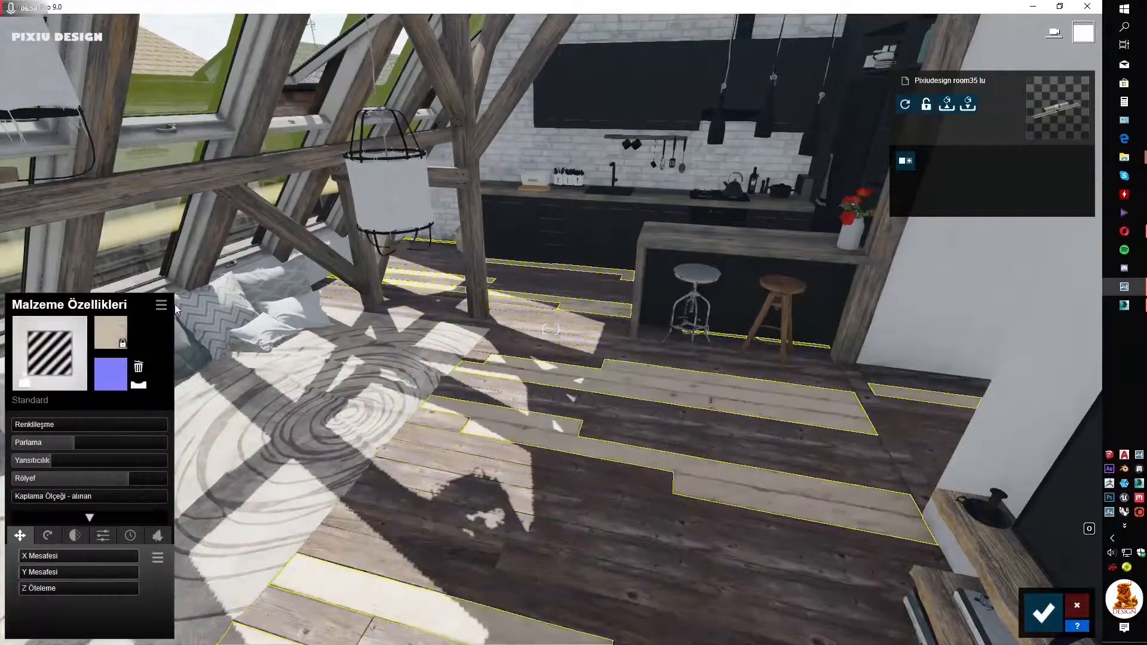
pyautogui.click(161, 305)
pyautogui.click(103, 308)
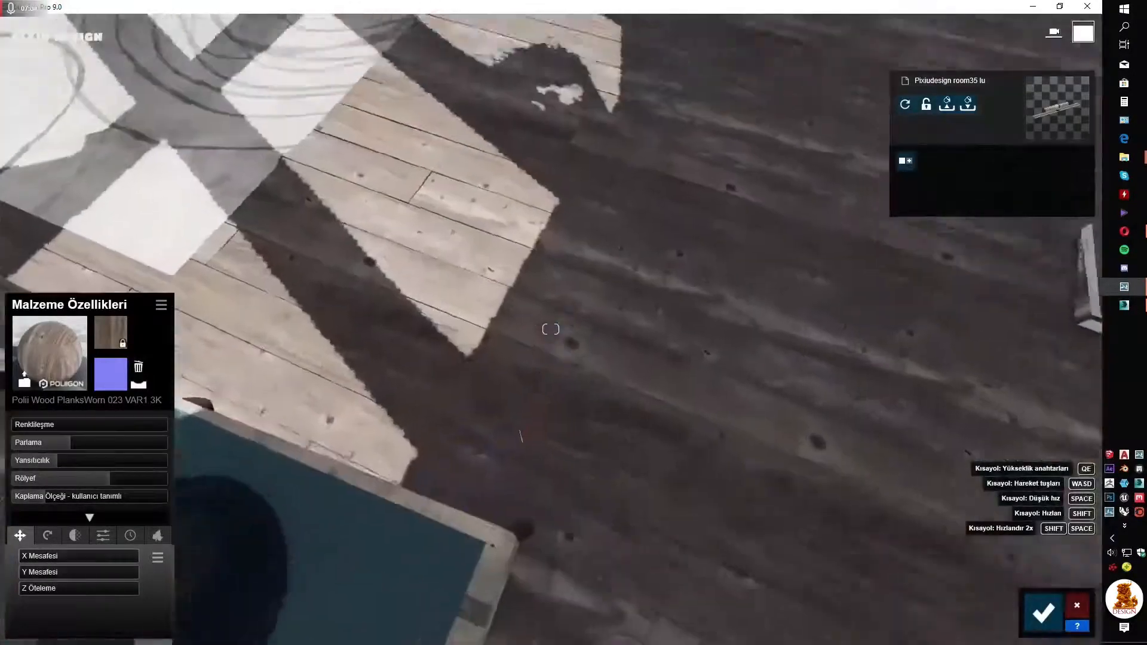
pyautogui.moveTo(521, 436); pyautogui.dragTo(609, 509, button='right')
pyautogui.press('s')
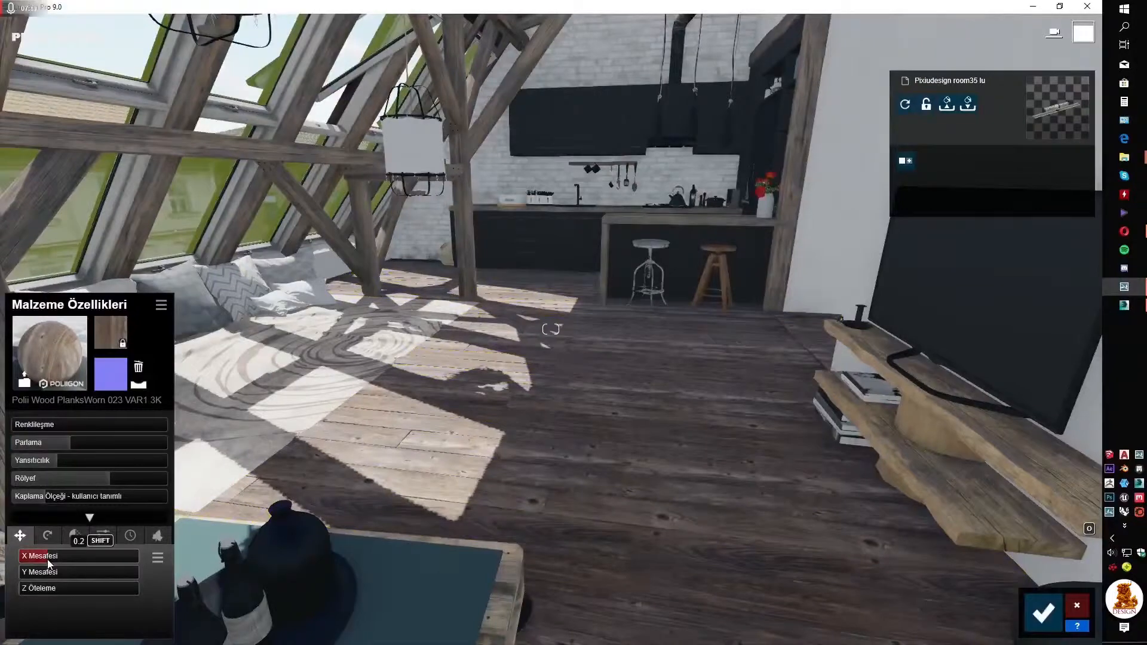
pyautogui.moveTo(47, 592); pyautogui.dragTo(0, 578)
# - Assign the Standard material to the wooden pallet base of the coffee table
pyautogui.moveTo(550, 329); pyautogui.dragTo(317, 364, button='right')
pyautogui.press('s')
pyautogui.press('e')
pyautogui.click(479, 578)
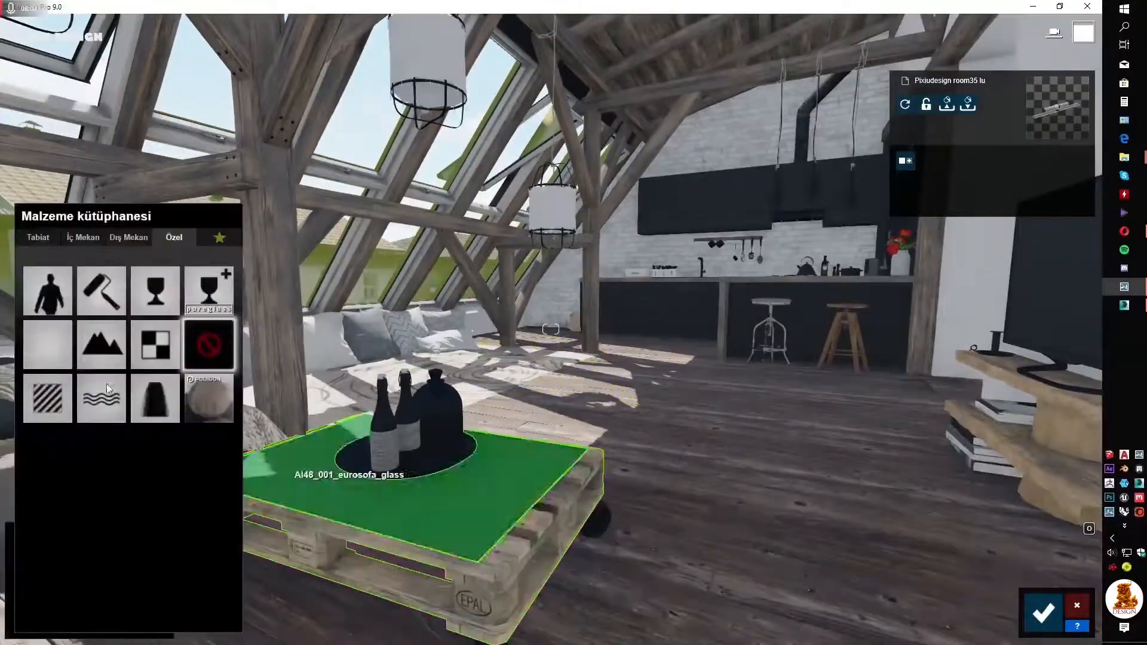
pyautogui.click(60, 397)
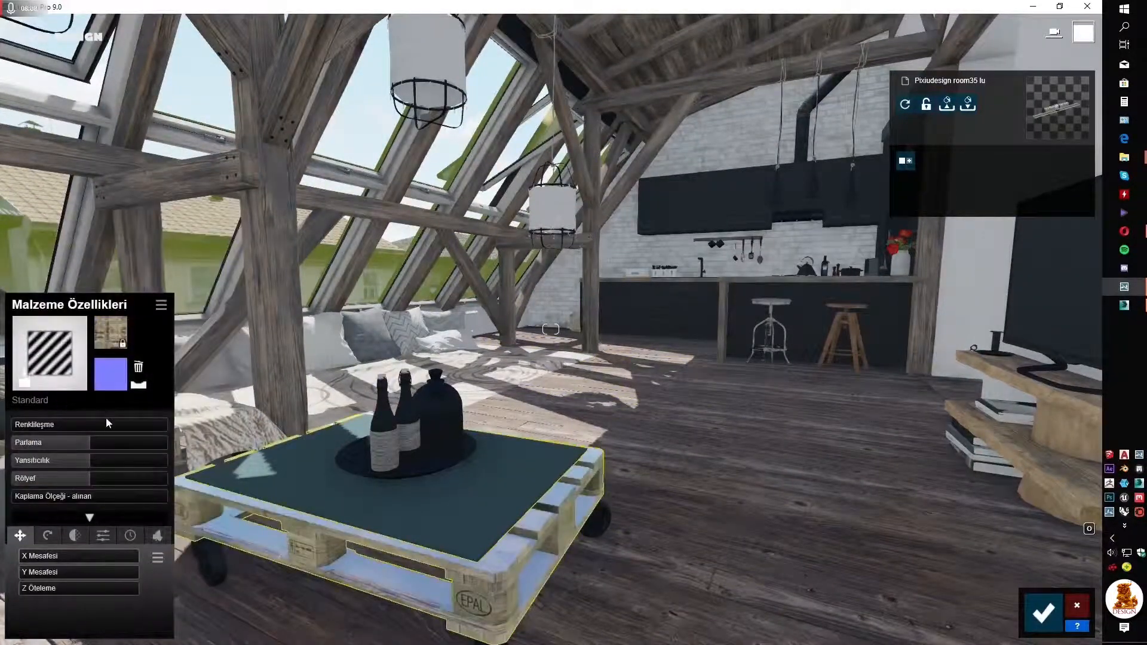
# - Set the pallet wood's relief to about 1.4 and reflectivity to about 0.4, and lower its gloss to about 0.7
pyautogui.press('e')
pyautogui.press('q')
pyautogui.press('s')
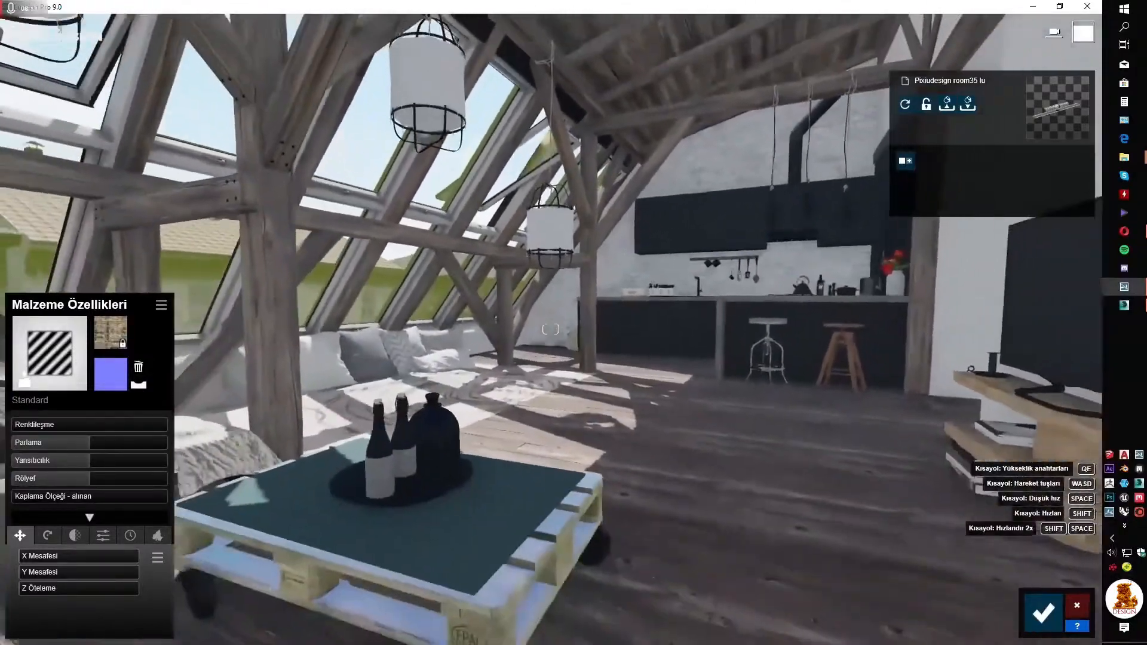
pyautogui.press('w')
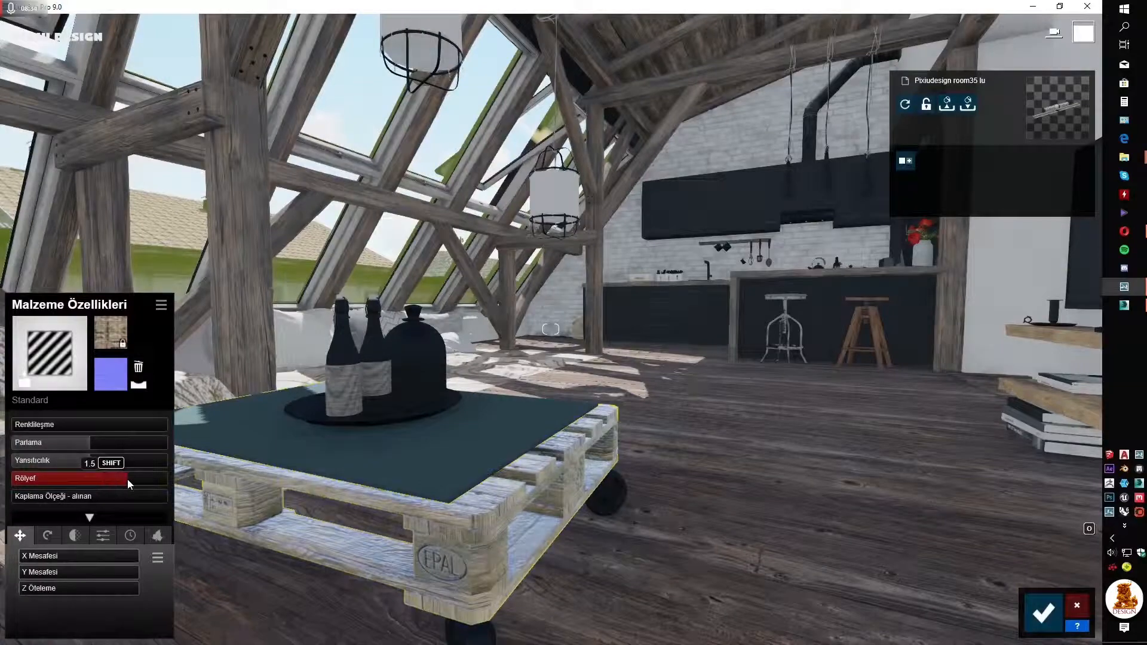
pyautogui.moveTo(127, 479); pyautogui.dragTo(122, 478)
pyautogui.click(43, 460)
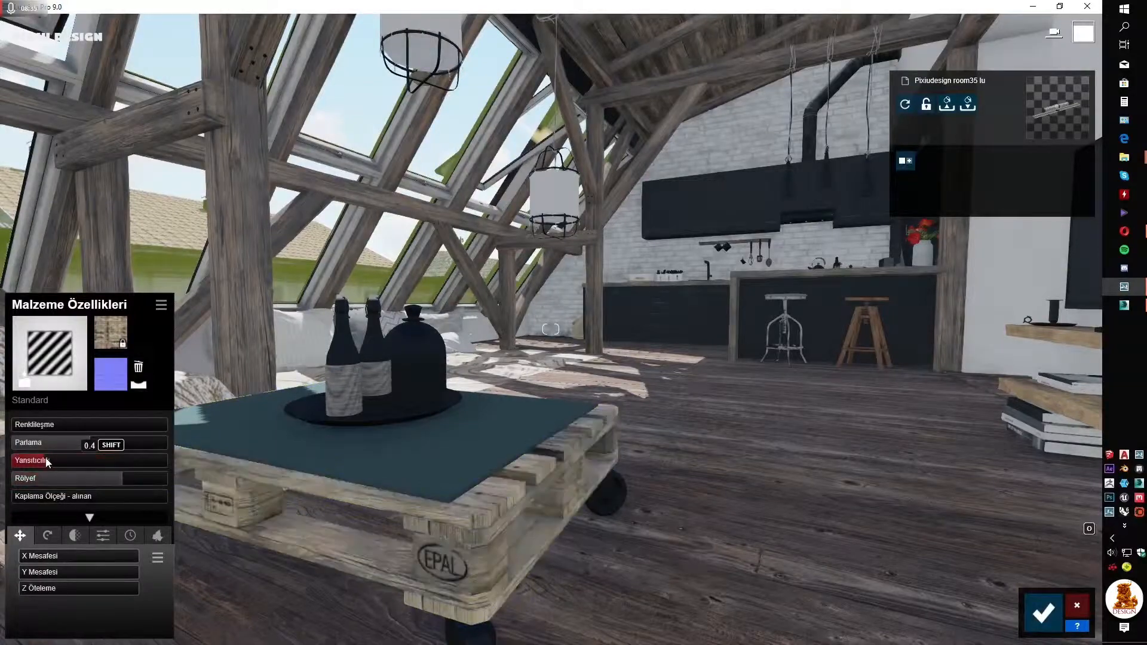
pyautogui.moveTo(72, 446); pyautogui.dragTo(67, 446)
# - Apply wood weathering of about 0.4 to the pallet and set its relief to 1.2
pyautogui.click(130, 536)
pyautogui.click(78, 574)
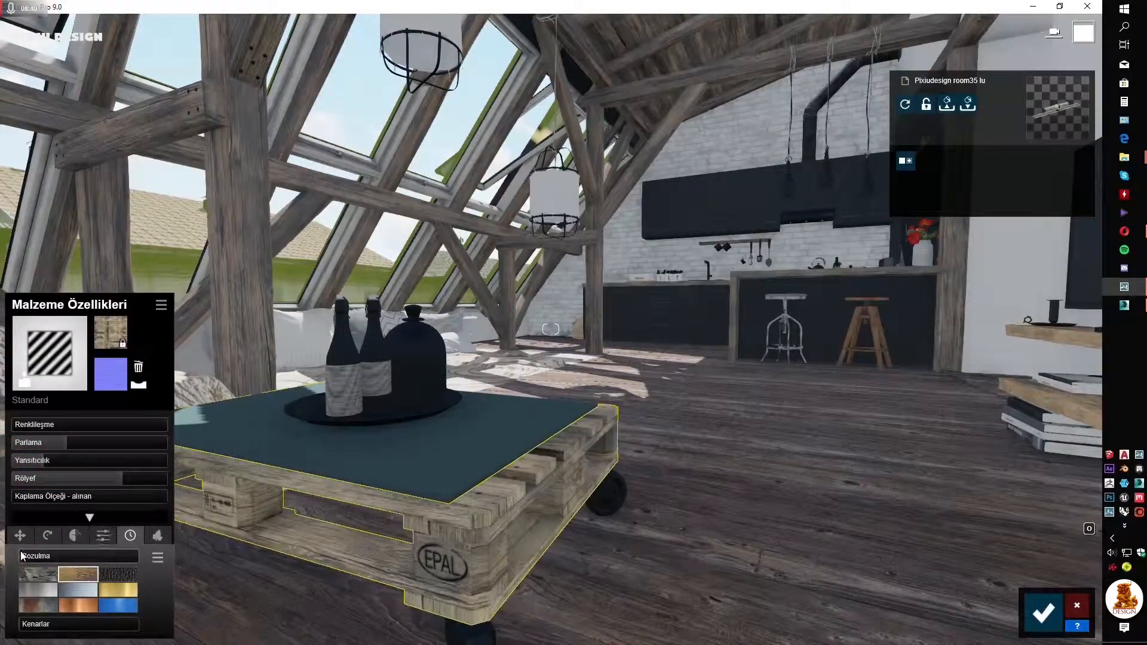
pyautogui.click(54, 559)
pyautogui.moveTo(106, 474); pyautogui.dragTo(103, 473)
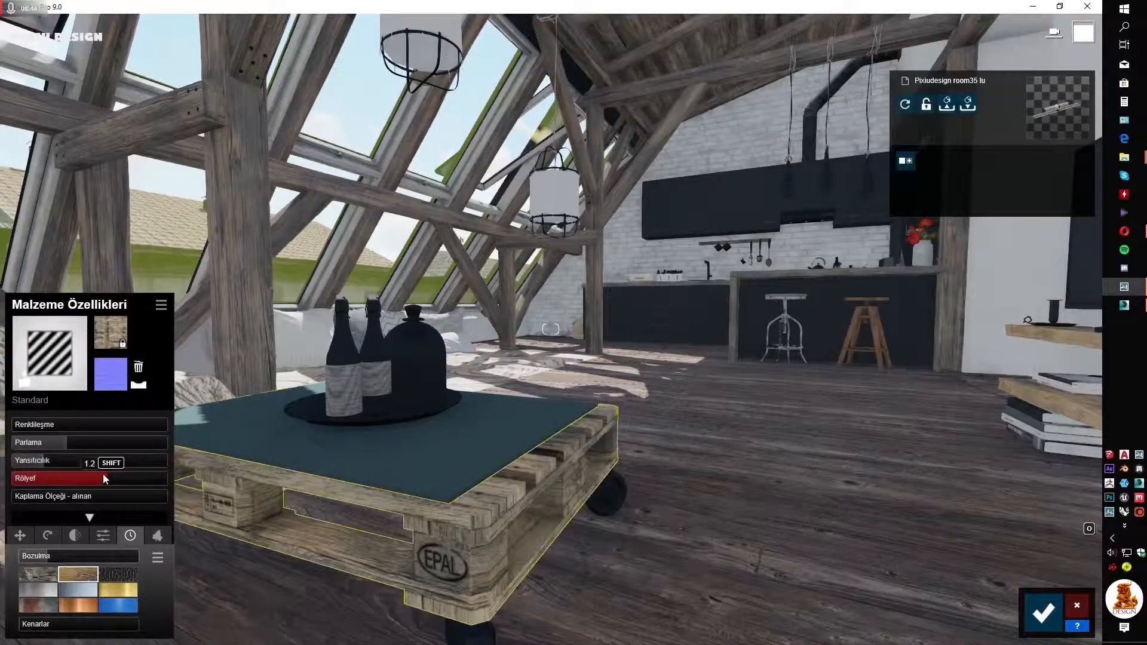
pyautogui.click(85, 557)
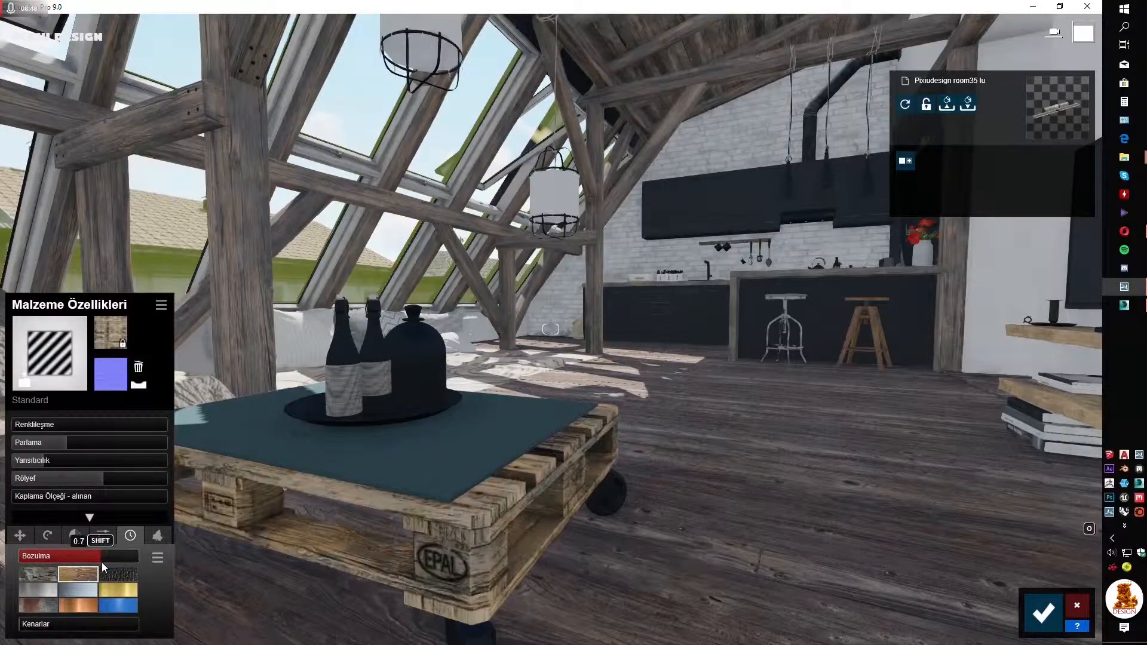
pyautogui.click(52, 561)
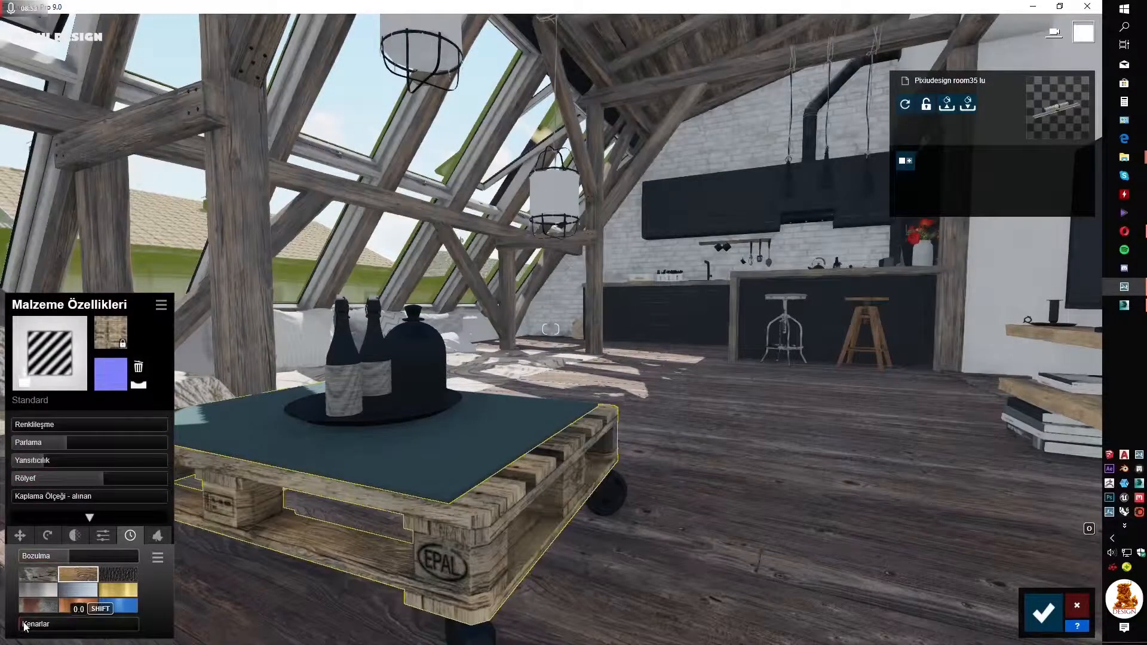
# - Assign the PureGlass material to the coffee table's glass top and open its properties for editing
pyautogui.click(447, 454)
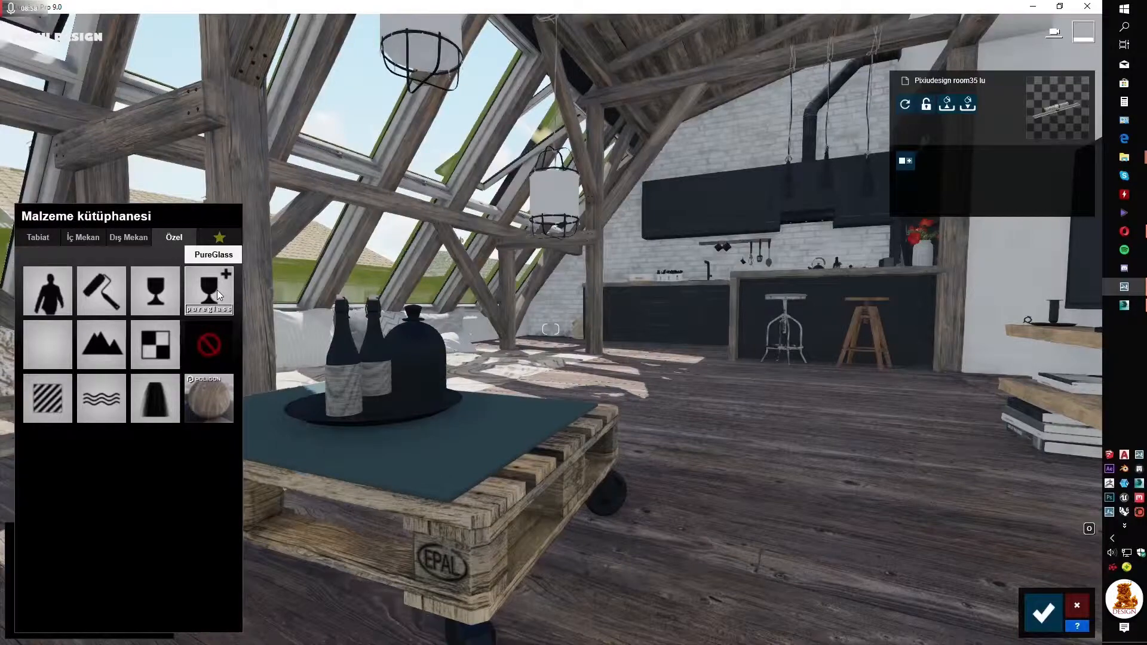
pyautogui.click(217, 289)
pyautogui.click(25, 448)
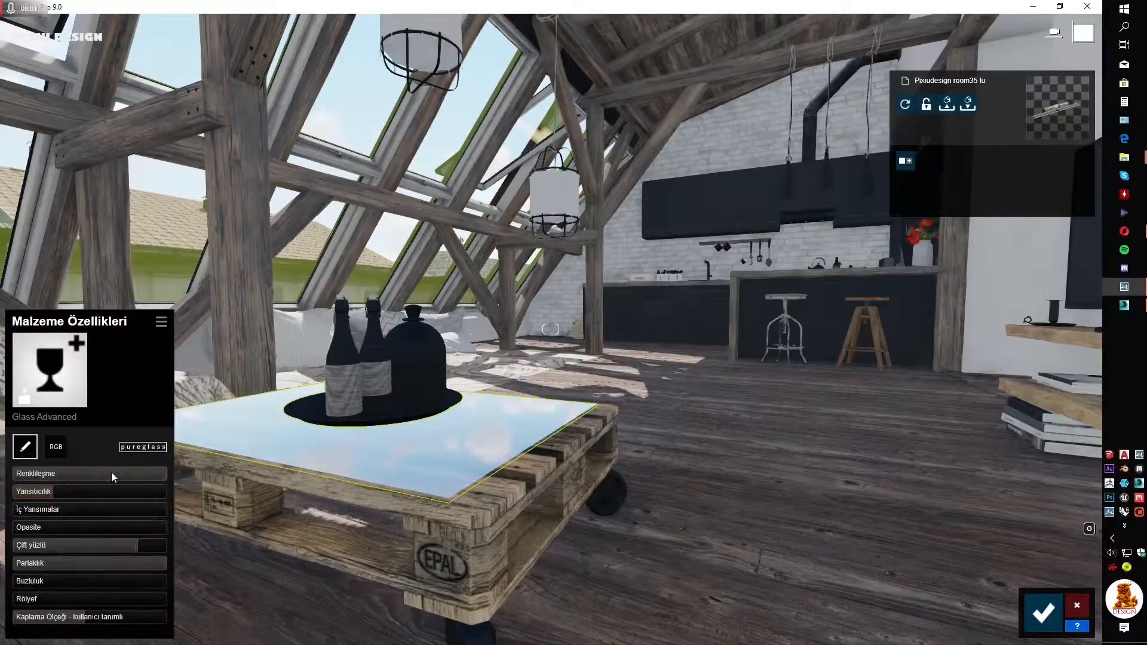
# - Raise the tabletop glass's reflectivity and internal reflections, and darken its colour to black
pyautogui.moveTo(111, 474); pyautogui.dragTo(133, 496)
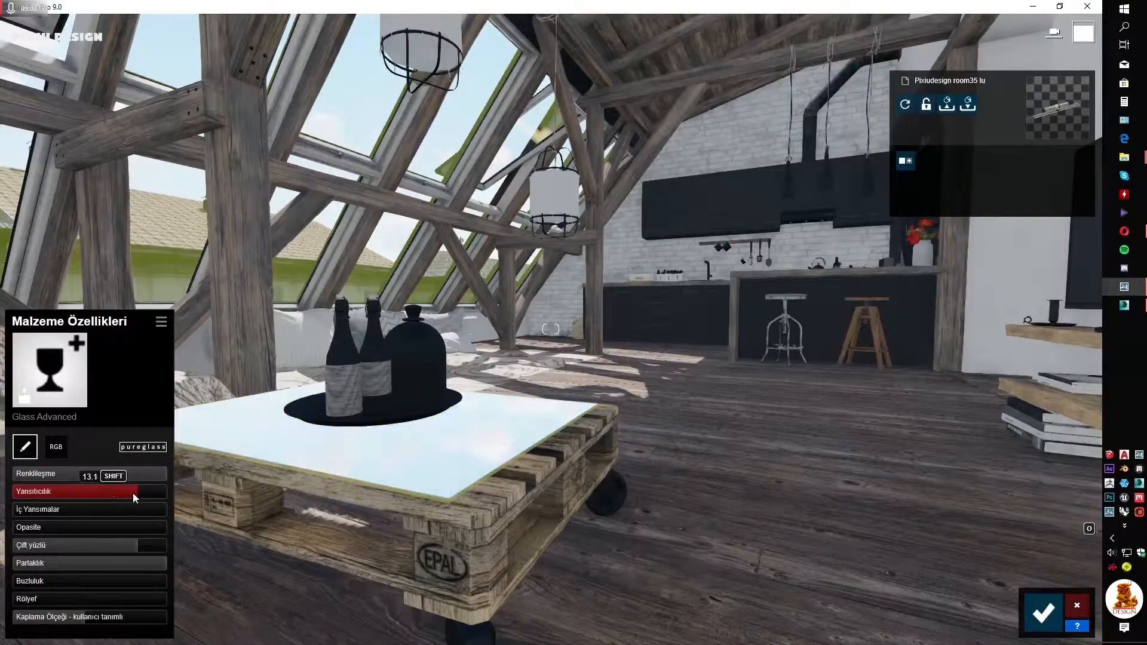
pyautogui.moveTo(27, 510); pyautogui.dragTo(104, 495)
pyautogui.moveTo(78, 507); pyautogui.dragTo(1, 522)
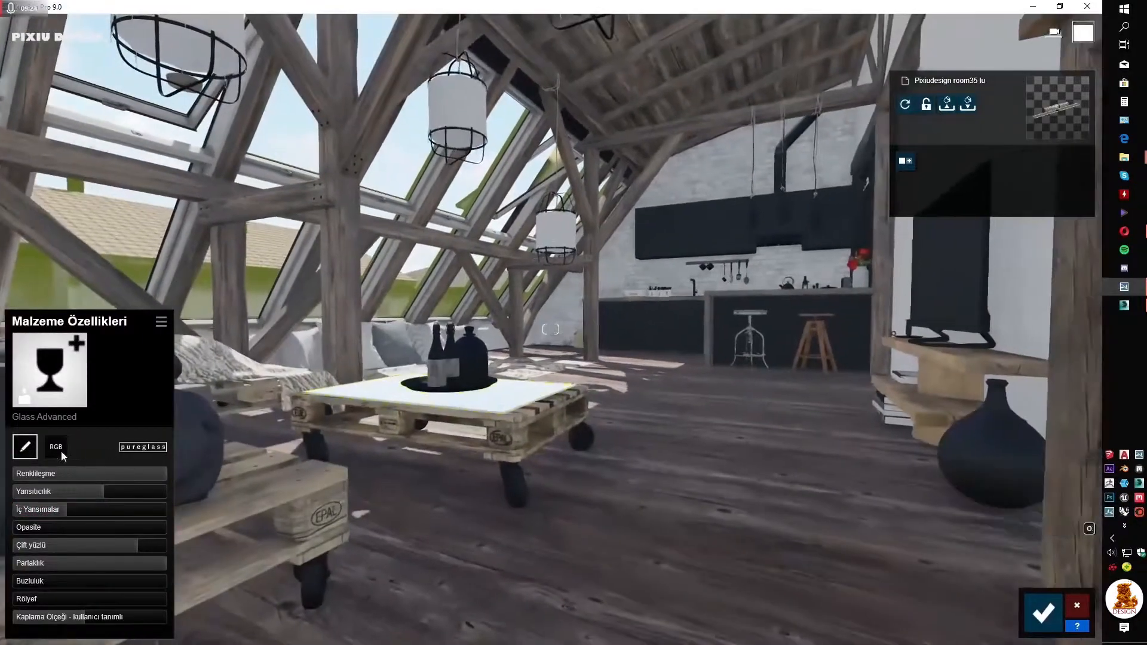
pyautogui.click(55, 447)
pyautogui.moveTo(127, 484); pyautogui.dragTo(127, 553)
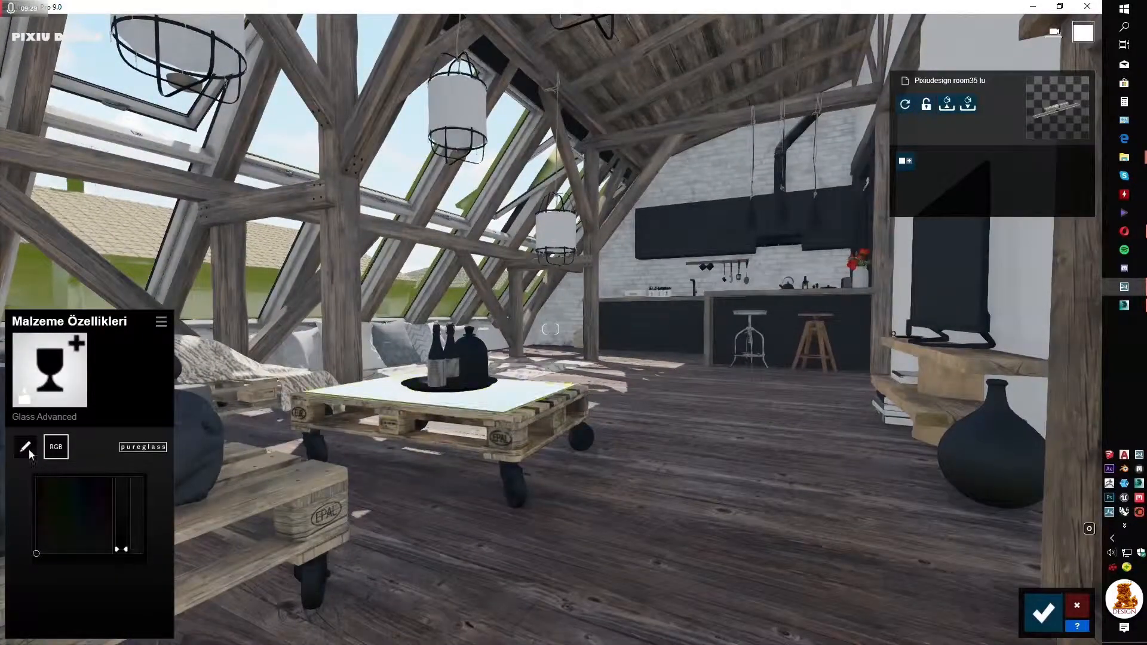
# - Assign the Standard material to the pallets that form the bed base beside the coffee table
pyautogui.click(27, 448)
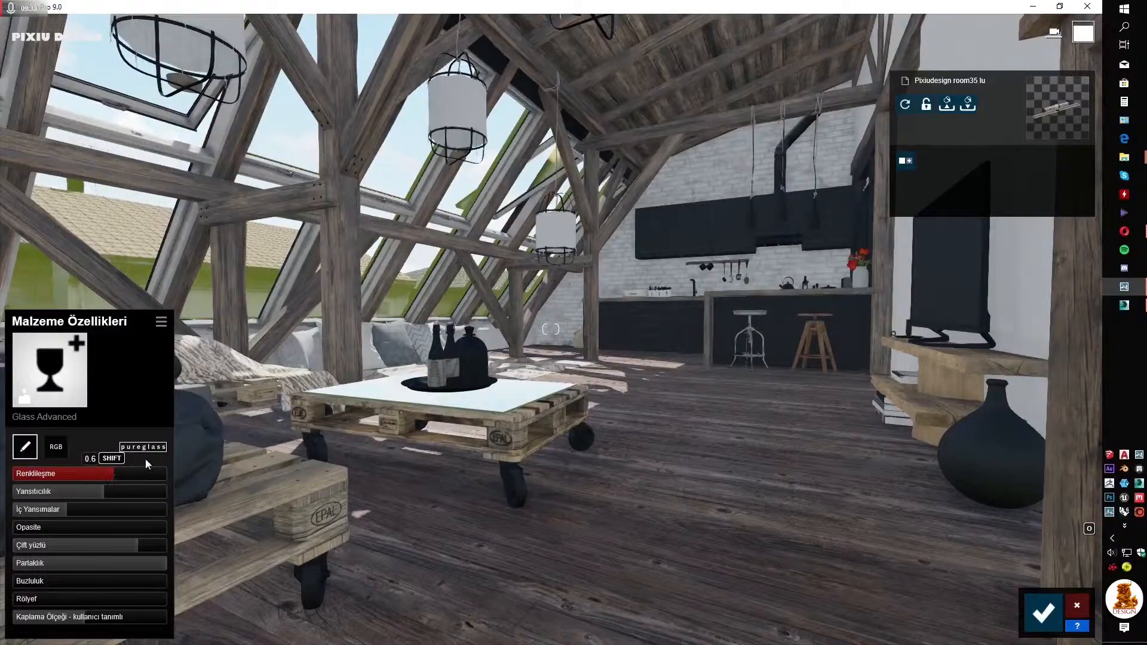
pyautogui.press('w')
pyautogui.moveTo(251, 430); pyautogui.dragTo(401, 536, button='right')
pyautogui.press('s')
pyautogui.click(401, 538)
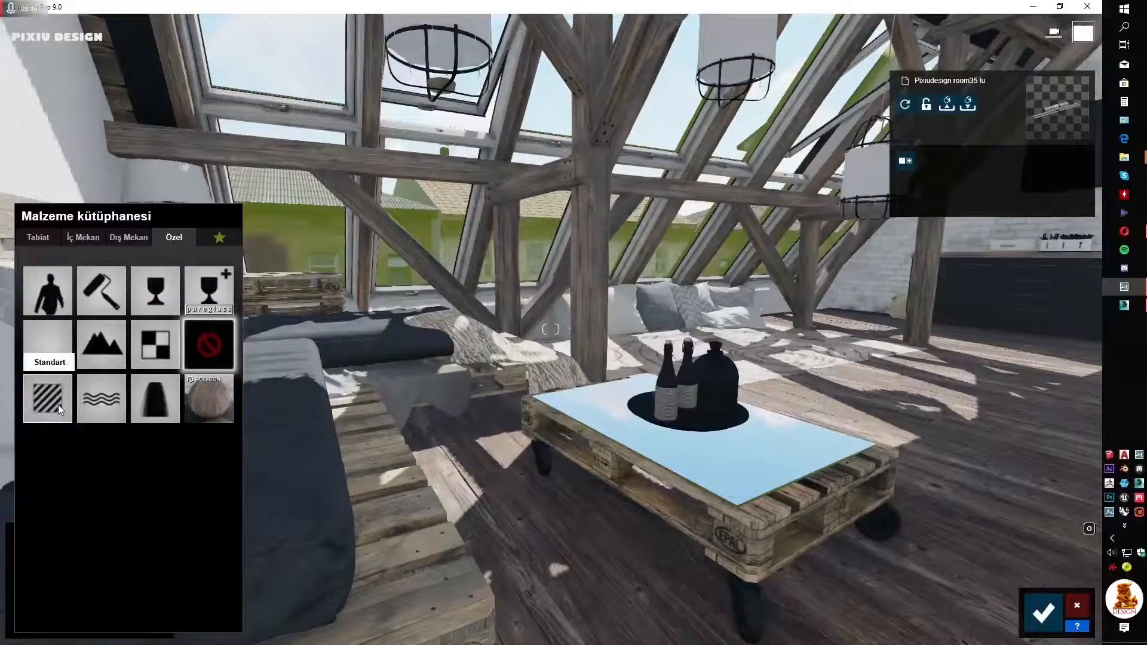
pyautogui.click(59, 408)
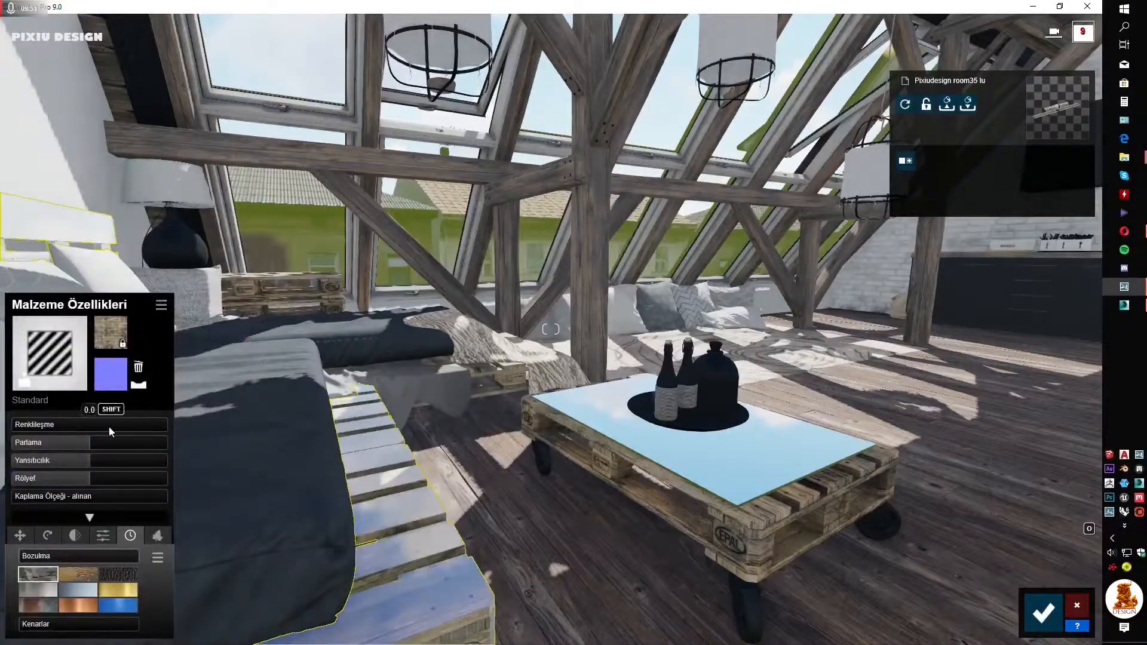
# - Lower the bed pallets' reflectivity and gloss and apply wood weathering of 0.2
pyautogui.press('e')
pyautogui.moveTo(371, 427); pyautogui.dragTo(301, 424, button='right')
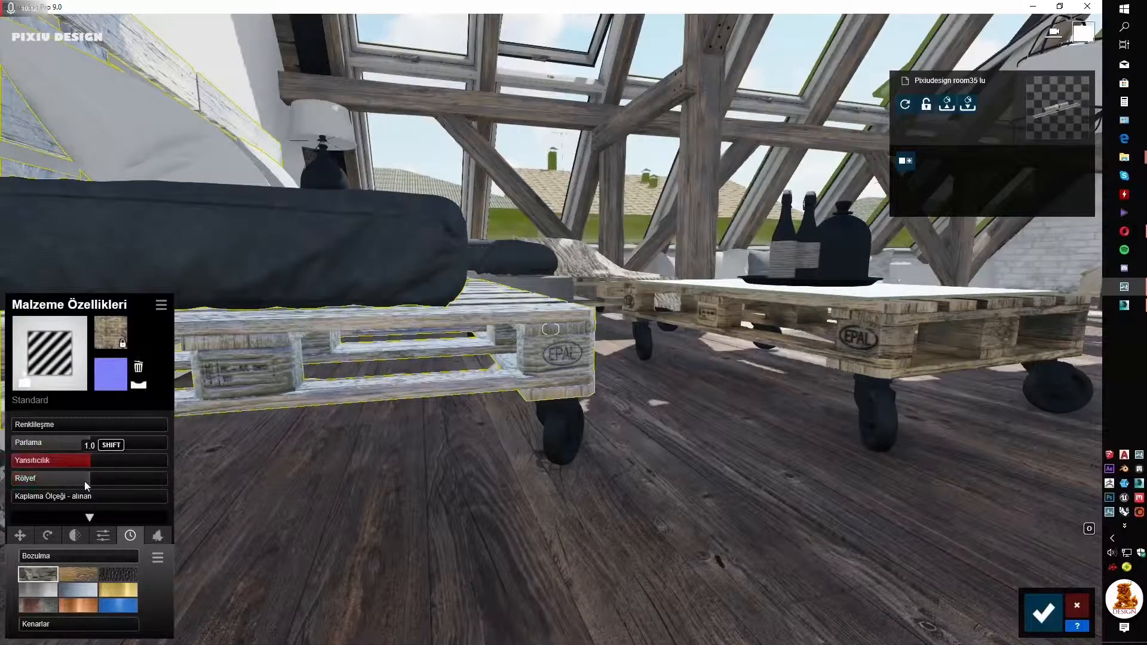
pyautogui.moveTo(78, 461)
pyautogui.mouseDown()
pyautogui.moveTo(43, 460)
pyautogui.moveTo(71, 443)
pyautogui.mouseUp()
pyautogui.click(78, 573)
pyautogui.click(48, 555)
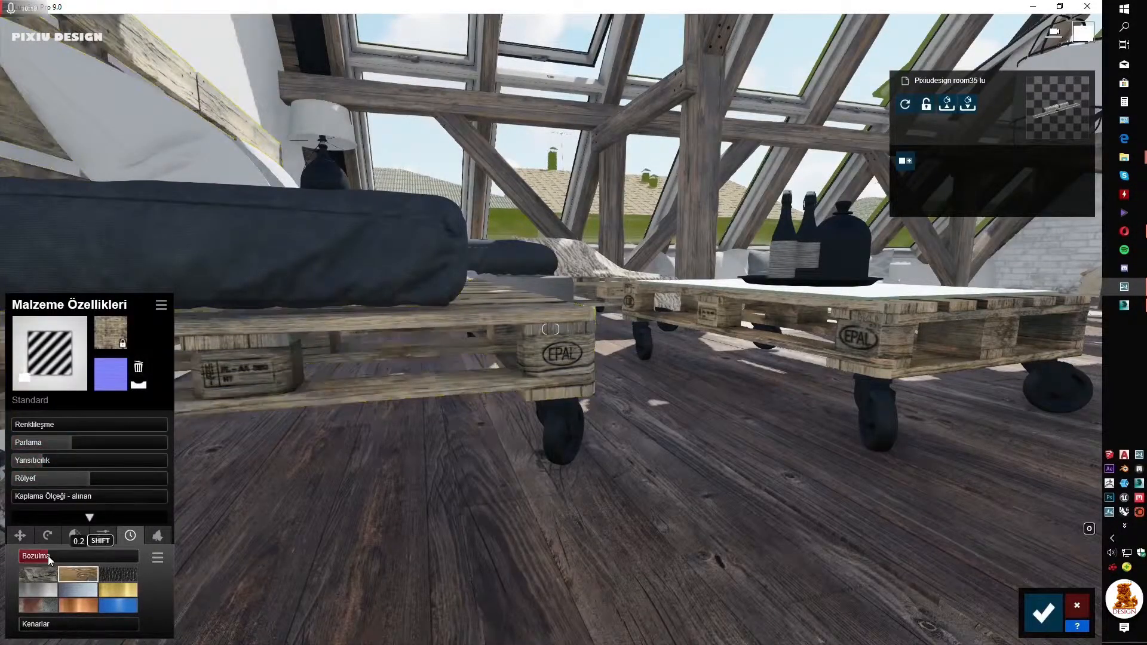
# - Assign the Standard material to the pallet caster wheels and generate a normal map for them
pyautogui.click(558, 429)
pyautogui.press('w')
pyautogui.moveTo(517, 508); pyautogui.dragTo(543, 417, button='right')
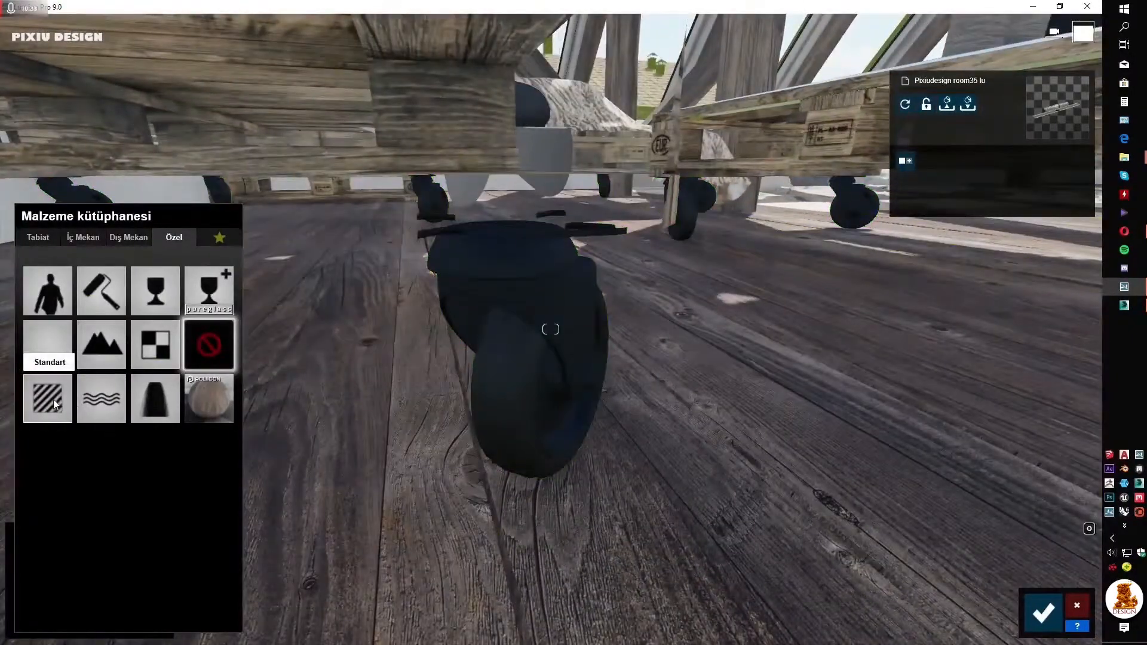
pyautogui.click(53, 399)
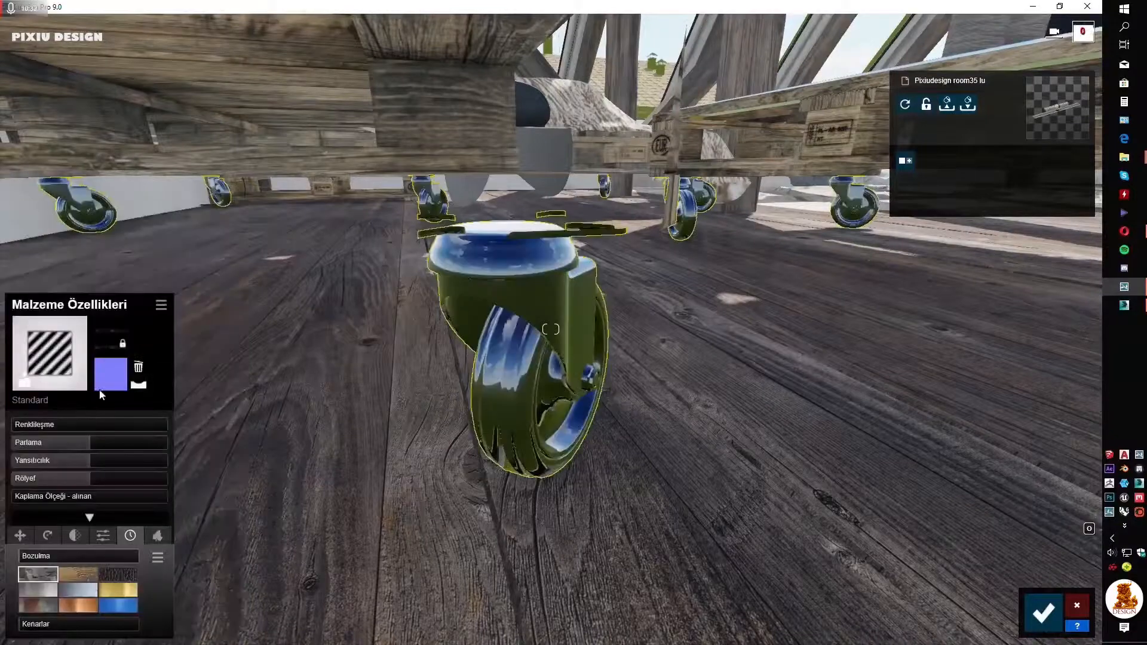
pyautogui.click(140, 386)
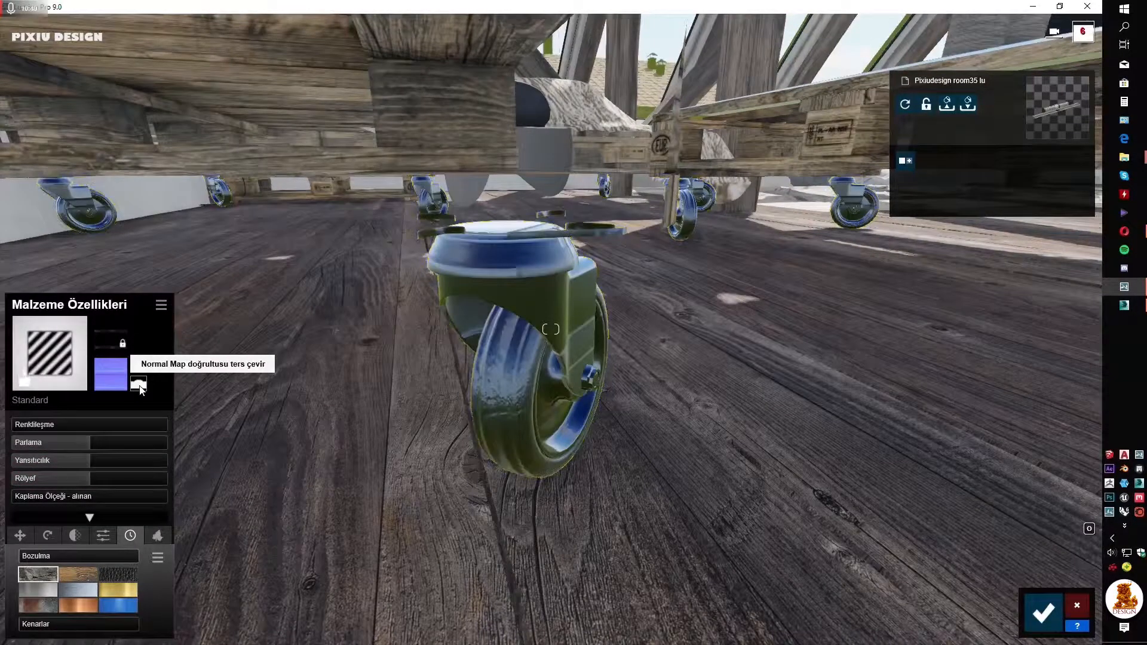
pyautogui.click(139, 386)
# - Set the casters' reflectivity to 0.6, lower their gloss to about 0.8 and apply metallic weathering of about 0.5
pyautogui.moveTo(83, 464)
pyautogui.mouseDown()
pyautogui.moveTo(59, 462)
pyautogui.moveTo(92, 461)
pyautogui.moveTo(52, 443)
pyautogui.moveTo(61, 460)
pyautogui.mouseUp()
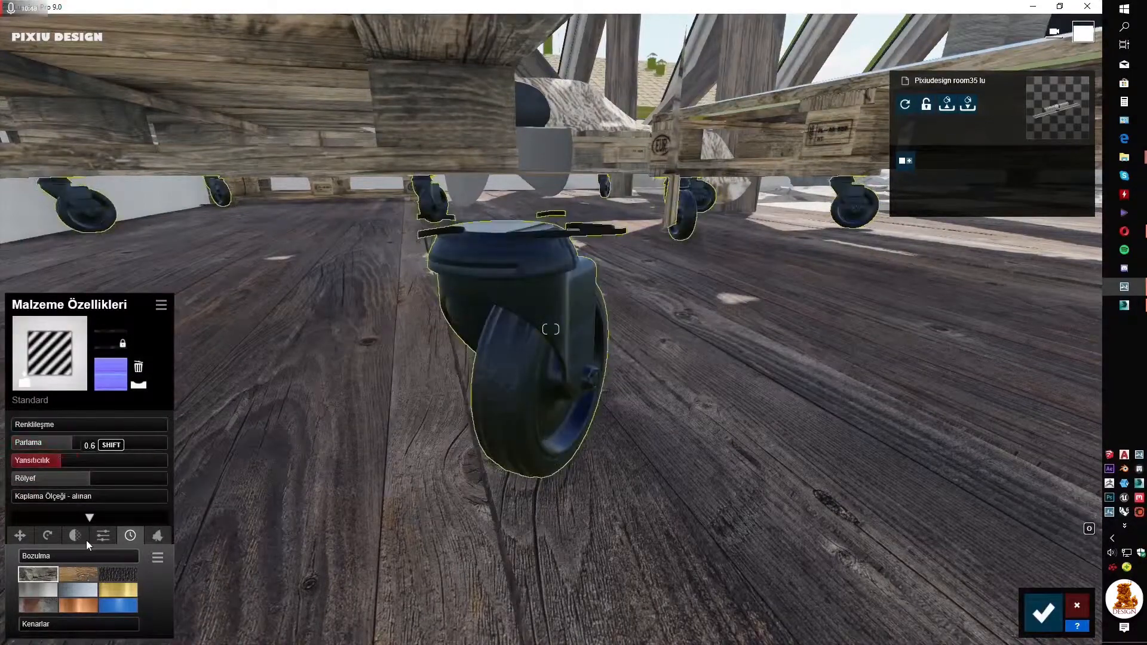
pyautogui.moveTo(41, 559); pyautogui.dragTo(76, 562)
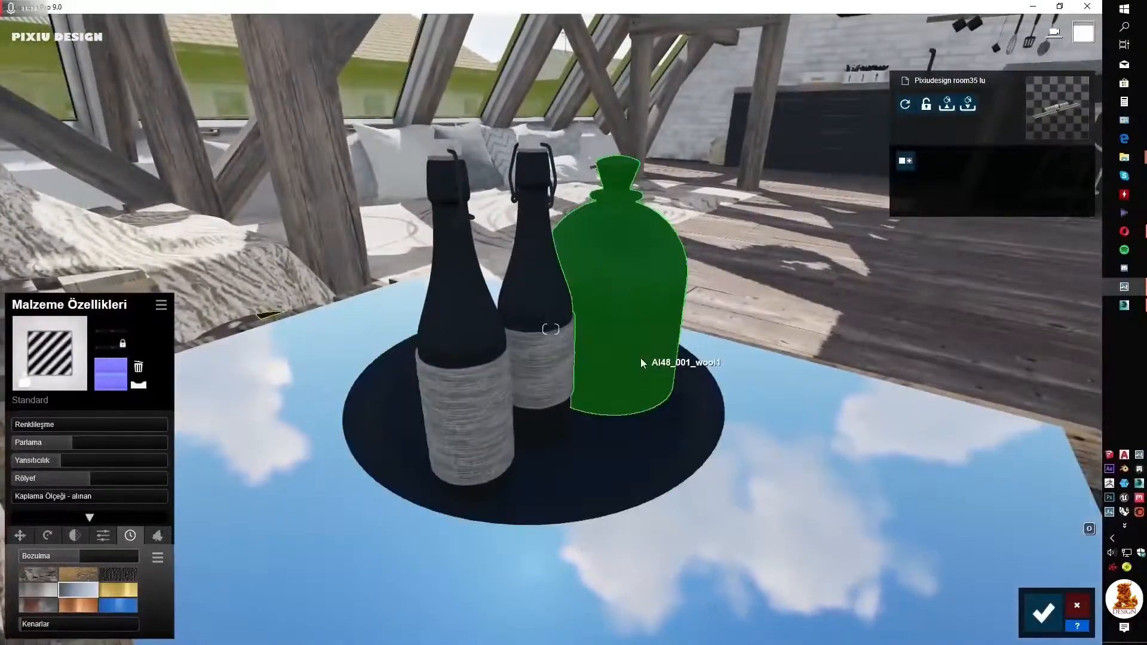
# - Assign the Standard material to the two bottles on the coffee table tray
pyautogui.click(461, 343)
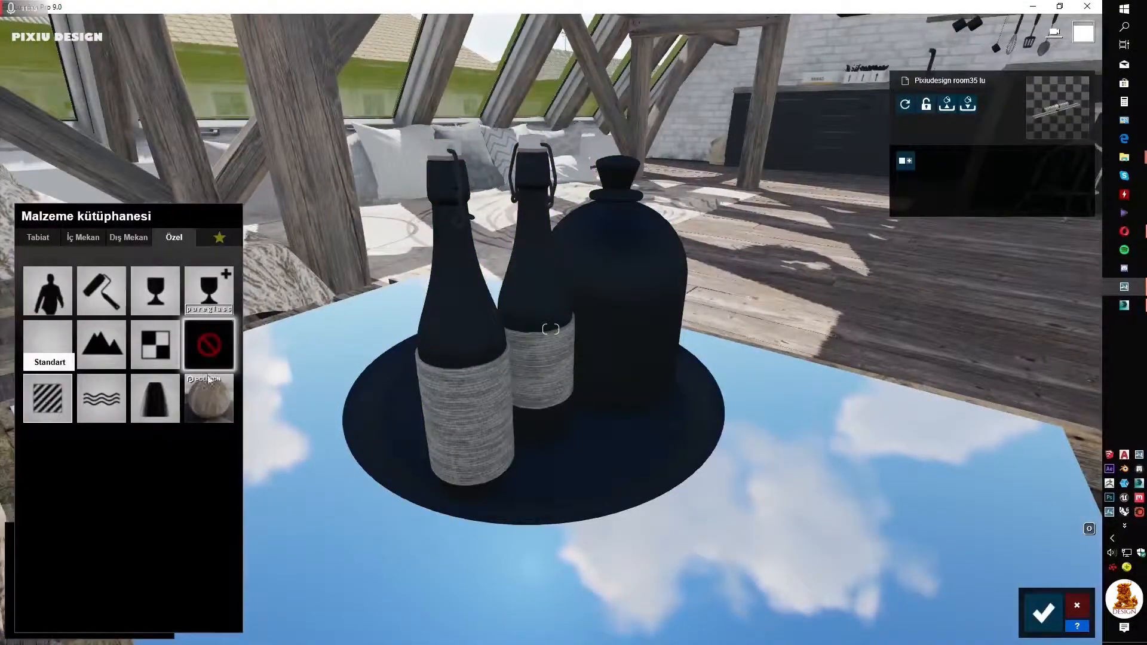
pyautogui.moveTo(209, 378); pyautogui.dragTo(421, 322)
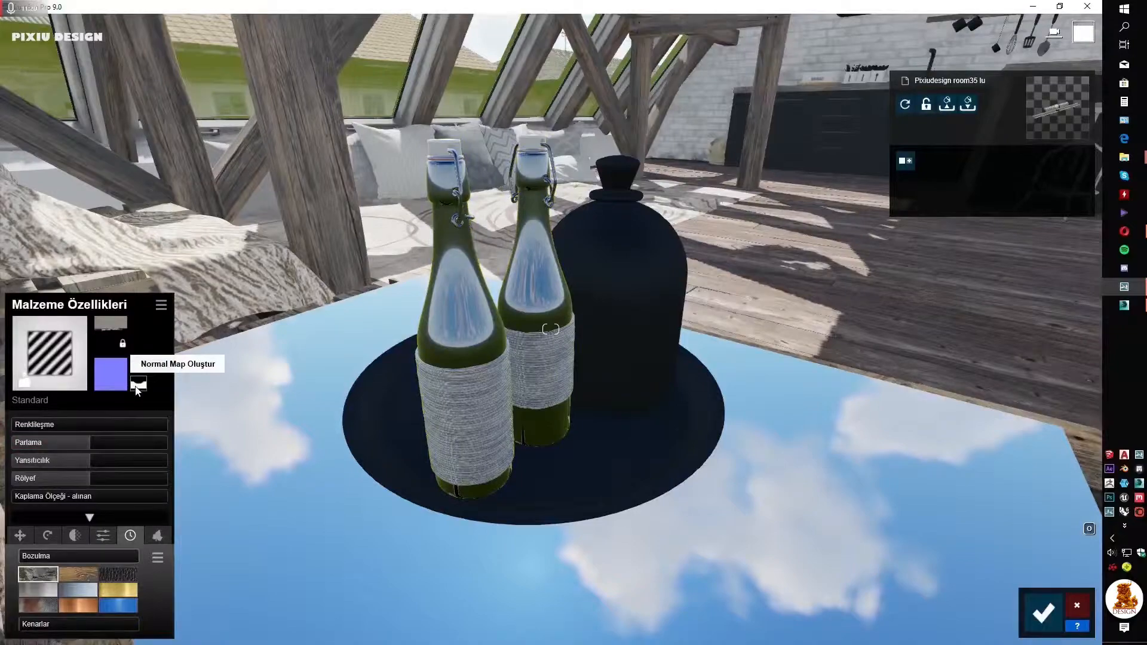
# - Try a generated normal map on the two bottles and inspect it up close
pyautogui.click(138, 387)
pyautogui.click(138, 389)
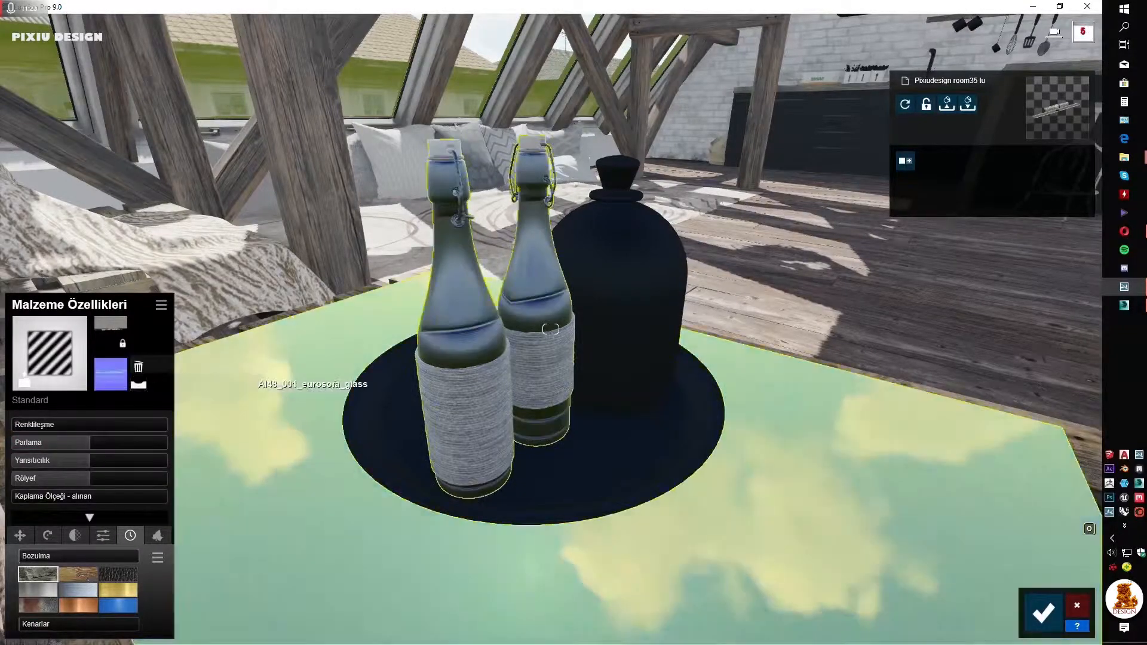
pyautogui.press('a')
pyautogui.moveTo(314, 391)
pyautogui.mouseDown(button='right')
pyautogui.moveTo(418, 382)
pyautogui.moveTo(394, 386)
pyautogui.moveTo(388, 364)
pyautogui.mouseUp(button='right')
pyautogui.press('s')
pyautogui.press('w')
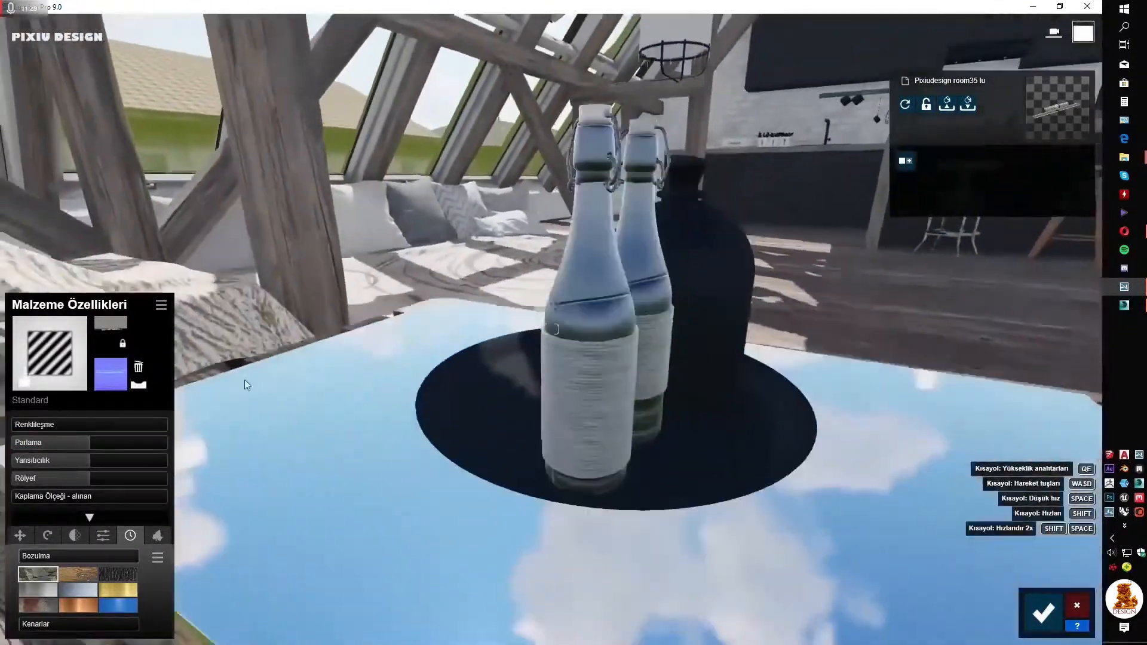
# - Remove the bottles' normal map, lower their reflectivity and gloss, and set their relief to about 1.2
pyautogui.click(138, 366)
pyautogui.moveTo(84, 459)
pyautogui.mouseDown()
pyautogui.moveTo(51, 461)
pyautogui.moveTo(92, 460)
pyautogui.moveTo(61, 446)
pyautogui.moveTo(80, 443)
pyautogui.moveTo(58, 457)
pyautogui.moveTo(70, 443)
pyautogui.mouseUp()
pyautogui.click(66, 478)
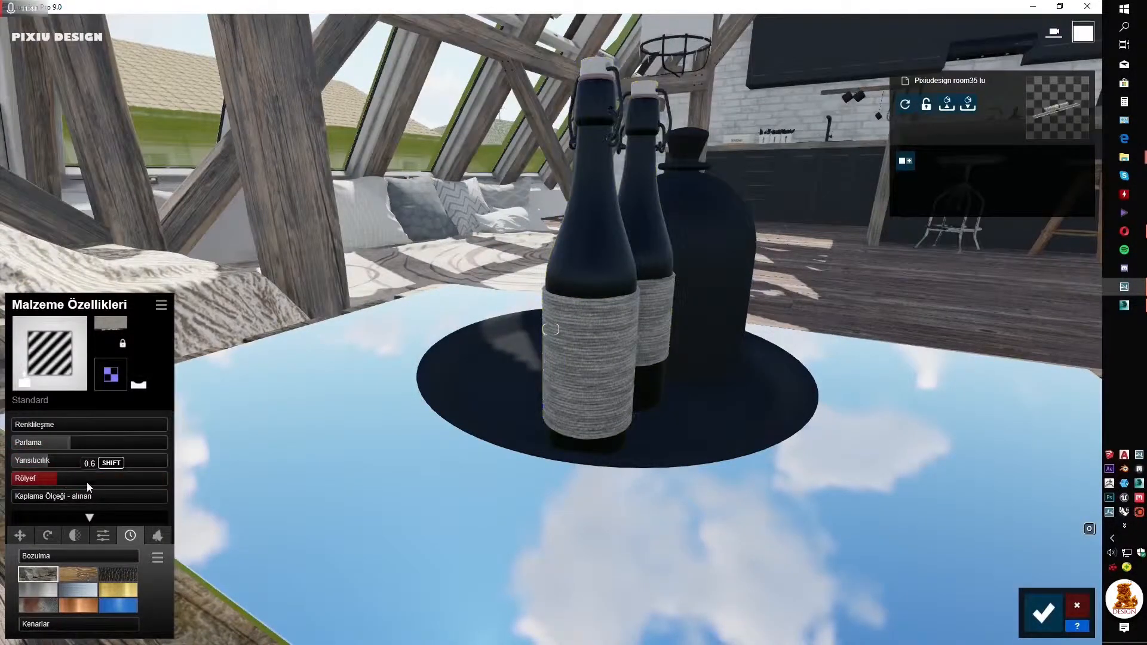
pyautogui.moveTo(88, 481); pyautogui.dragTo(105, 479)
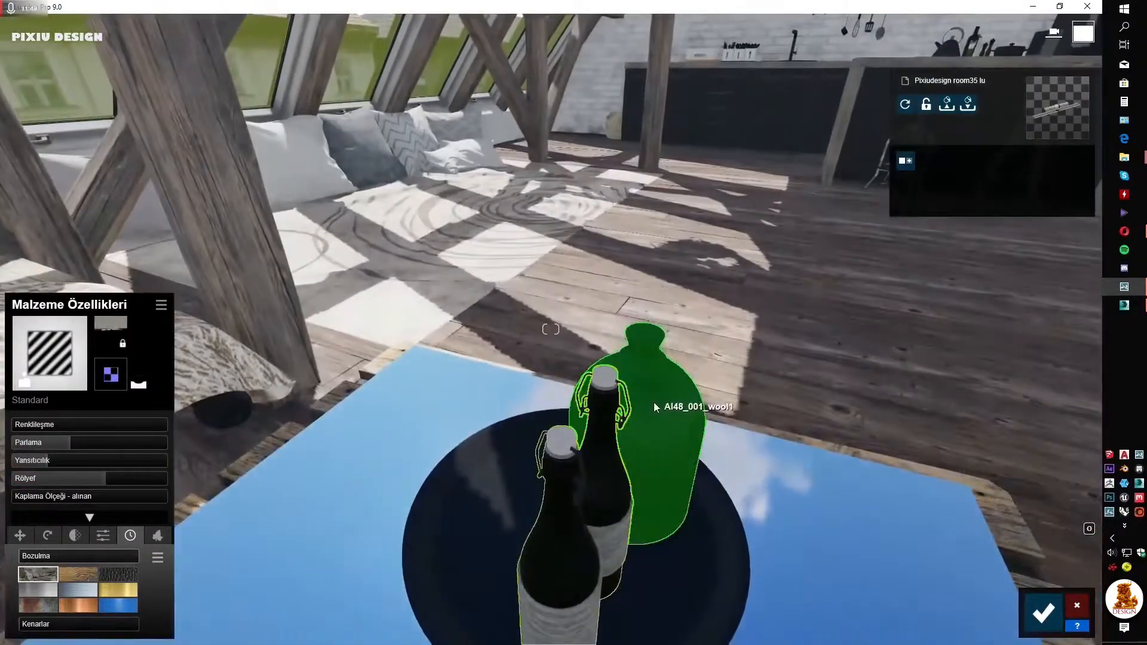
# - Try the PureGlass material on the large round jug behind the bottles
pyautogui.click(654, 402)
pyautogui.moveTo(551, 329); pyautogui.dragTo(501, 343, button='right')
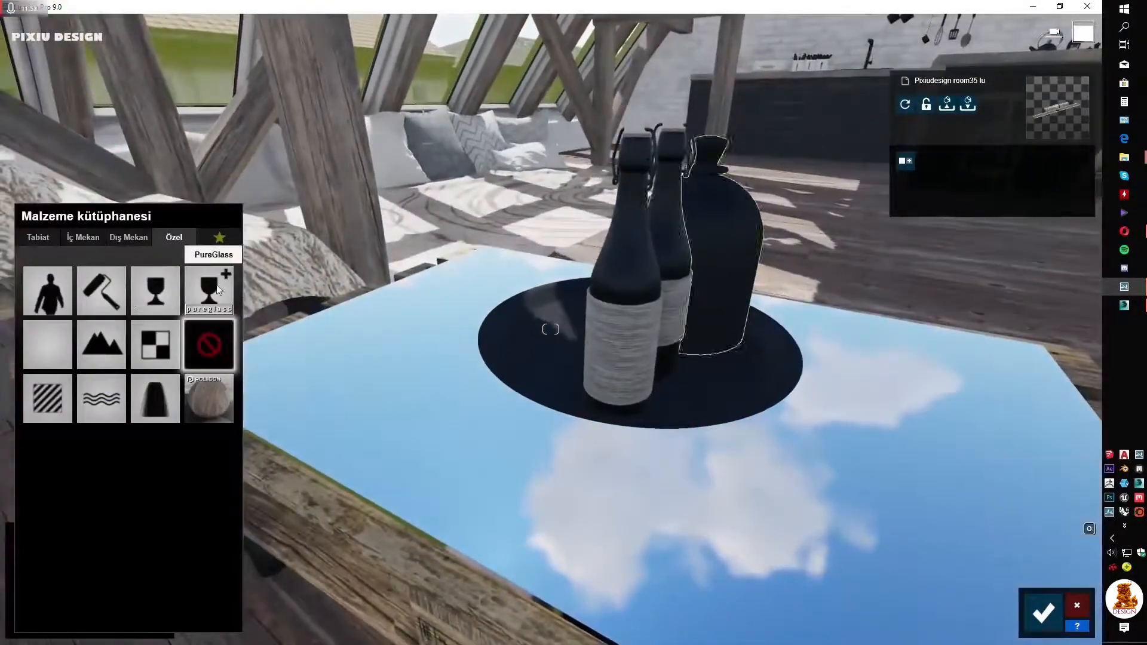
pyautogui.click(216, 287)
pyautogui.moveTo(217, 285); pyautogui.dragTo(47, 401, button='right')
# - Assign the Standard material to the round jug and lower its reflectivity to about 0.6 and gloss to 0.4
pyautogui.click(47, 401)
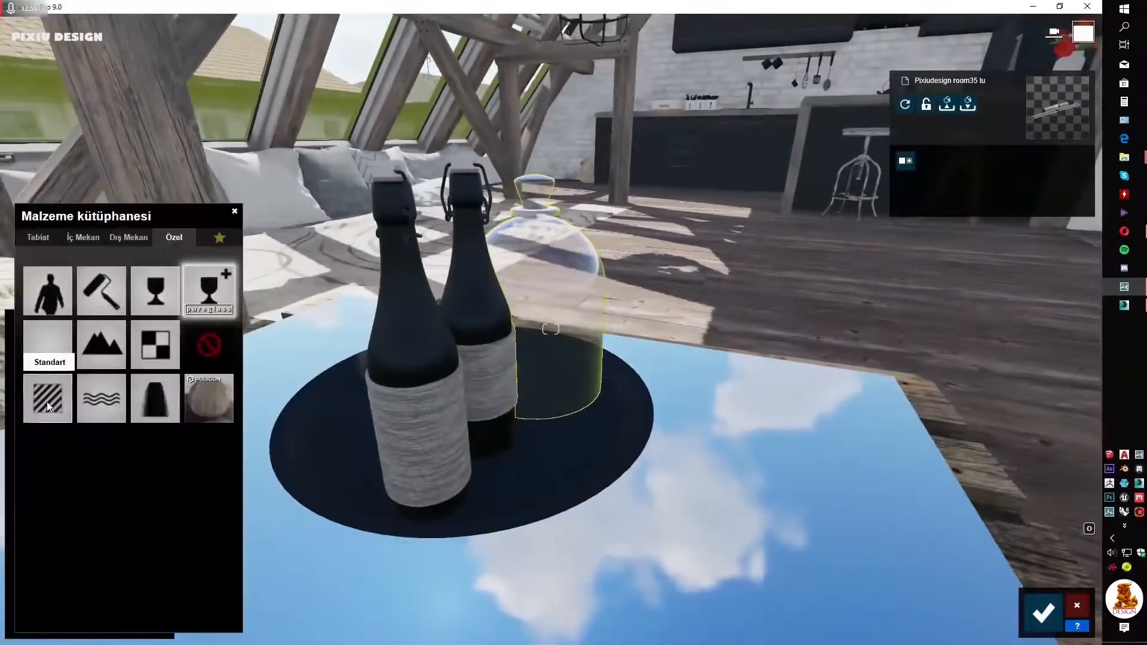
pyautogui.click(48, 400)
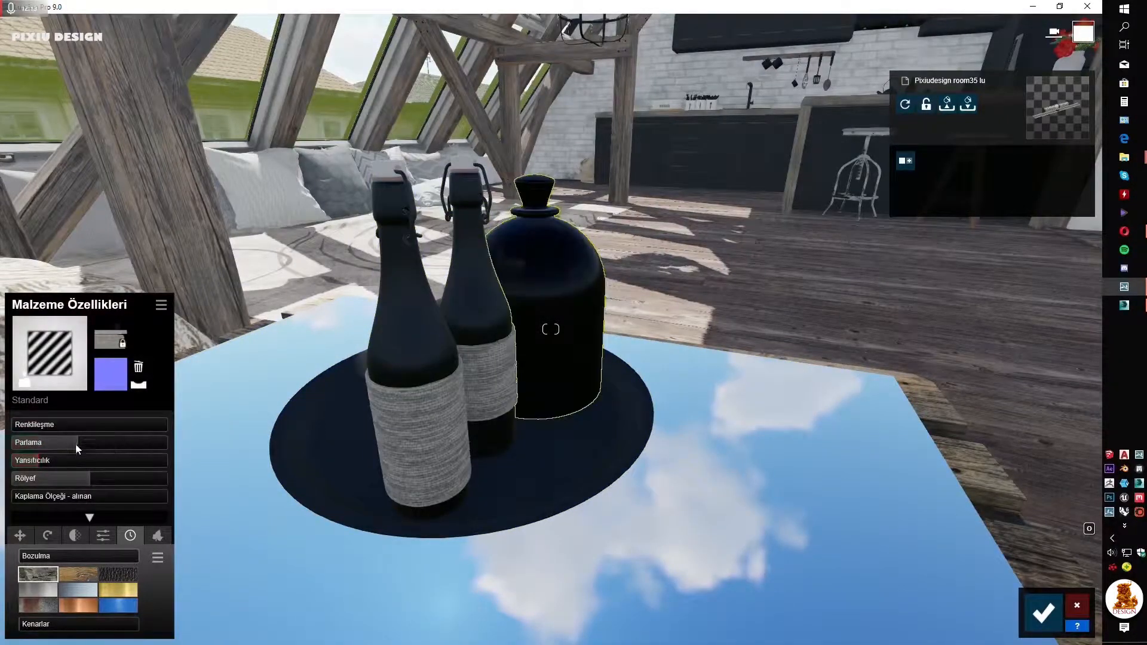
pyautogui.moveTo(53, 461)
pyautogui.mouseDown()
pyautogui.moveTo(114, 461)
pyautogui.moveTo(48, 445)
pyautogui.moveTo(72, 461)
pyautogui.moveTo(57, 461)
pyautogui.moveTo(42, 446)
pyautogui.mouseUp()
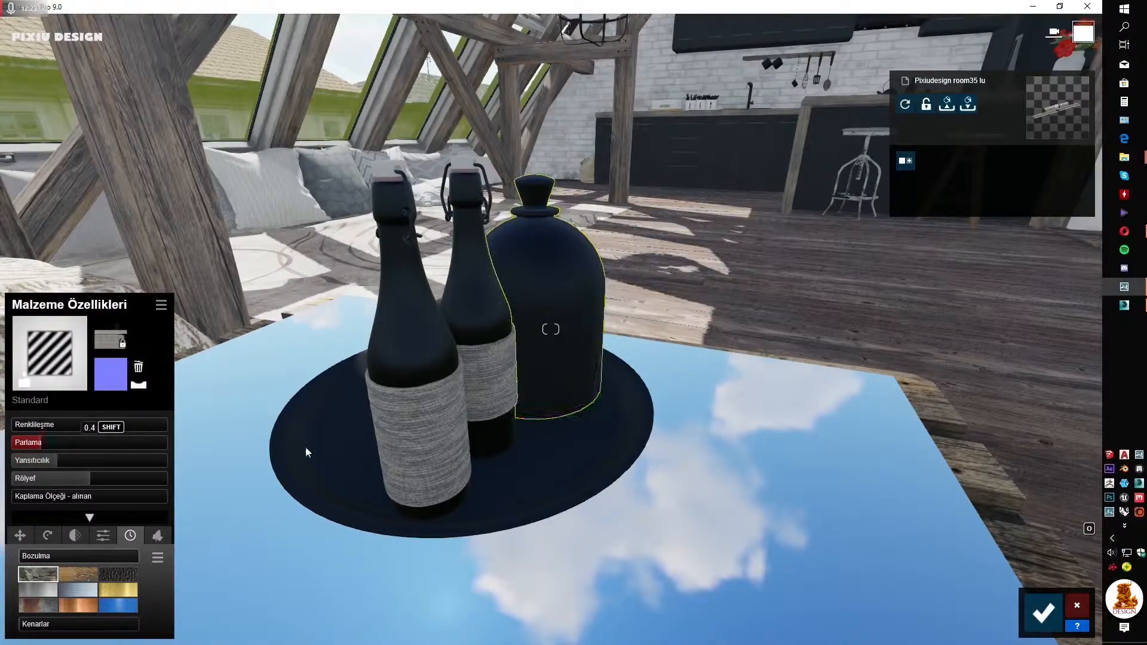
# - Assign the Standard material to the round tray under the bottles and lower its gloss and reflectivity
pyautogui.click(50, 388)
pyautogui.click(50, 397)
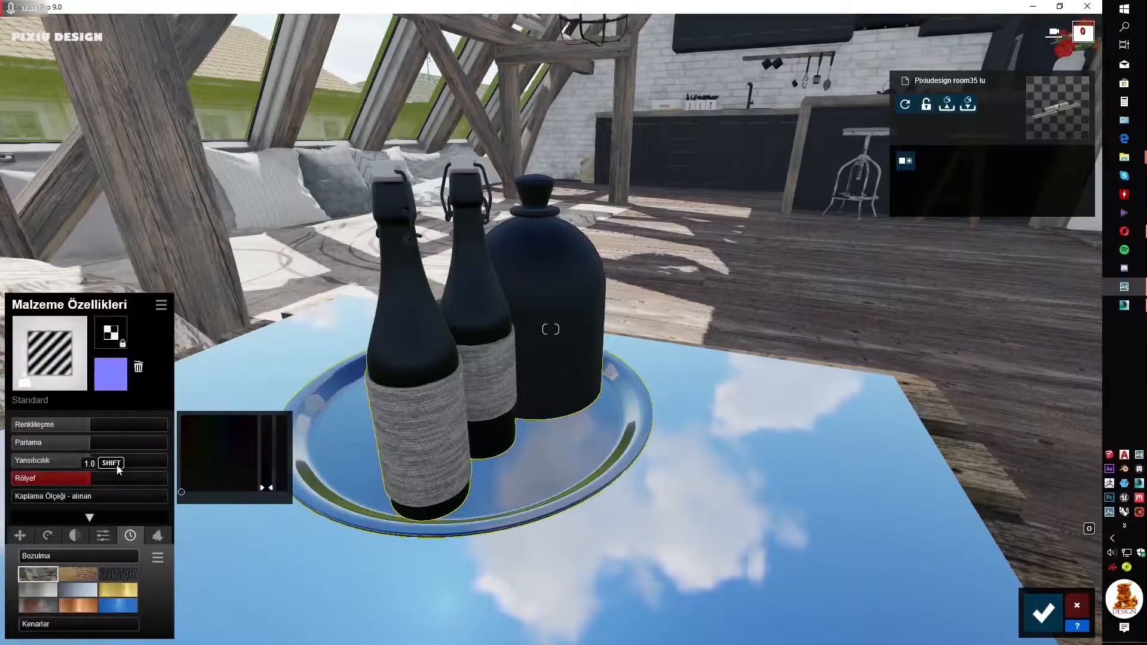
pyautogui.moveTo(49, 447); pyautogui.dragTo(41, 447)
pyautogui.click(52, 464)
# - Assign the PureGlass material to the front glass of the clock standing on the bookcase
pyautogui.press('s')
pyautogui.moveTo(371, 376); pyautogui.dragTo(657, 388, button='right')
pyautogui.moveTo(335, 442); pyautogui.dragTo(387, 403, button='right')
pyautogui.press('w')
pyautogui.click(577, 354)
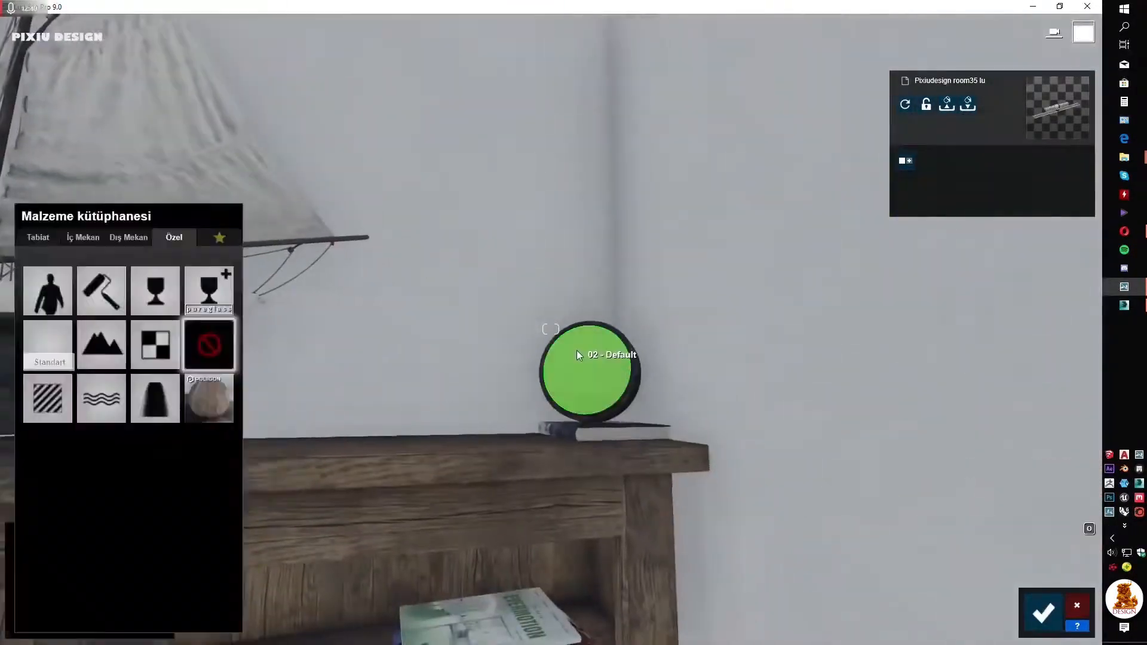
pyautogui.click(633, 436)
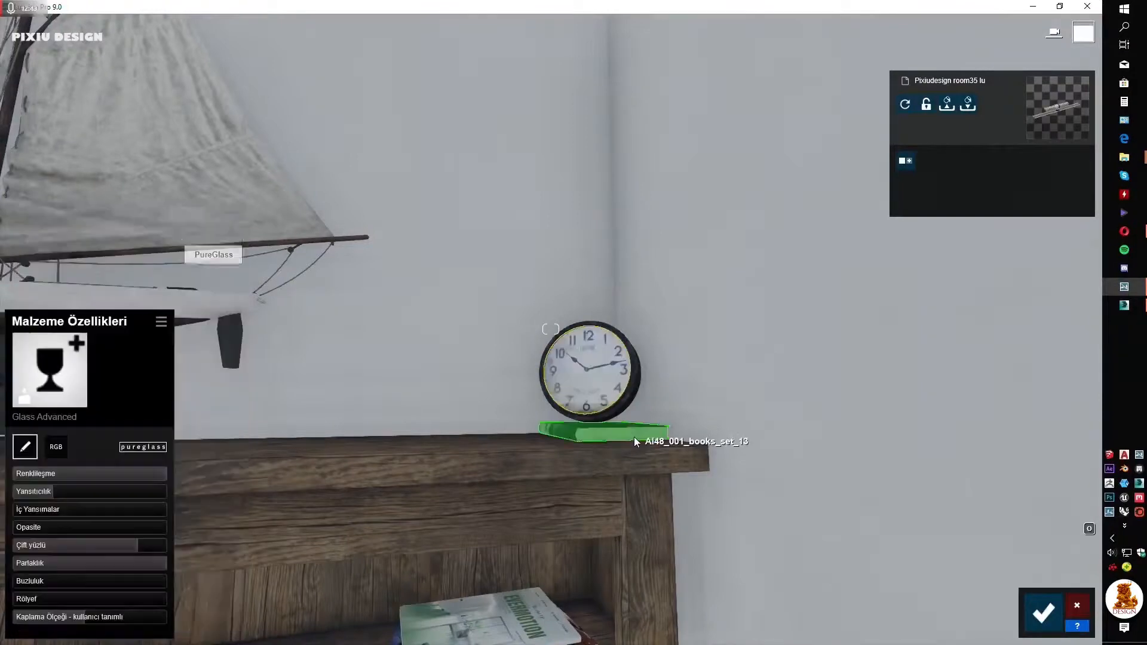
# - Assign the Standard material to the clock body and generate a normal map with inverted direction
pyautogui.click(629, 389)
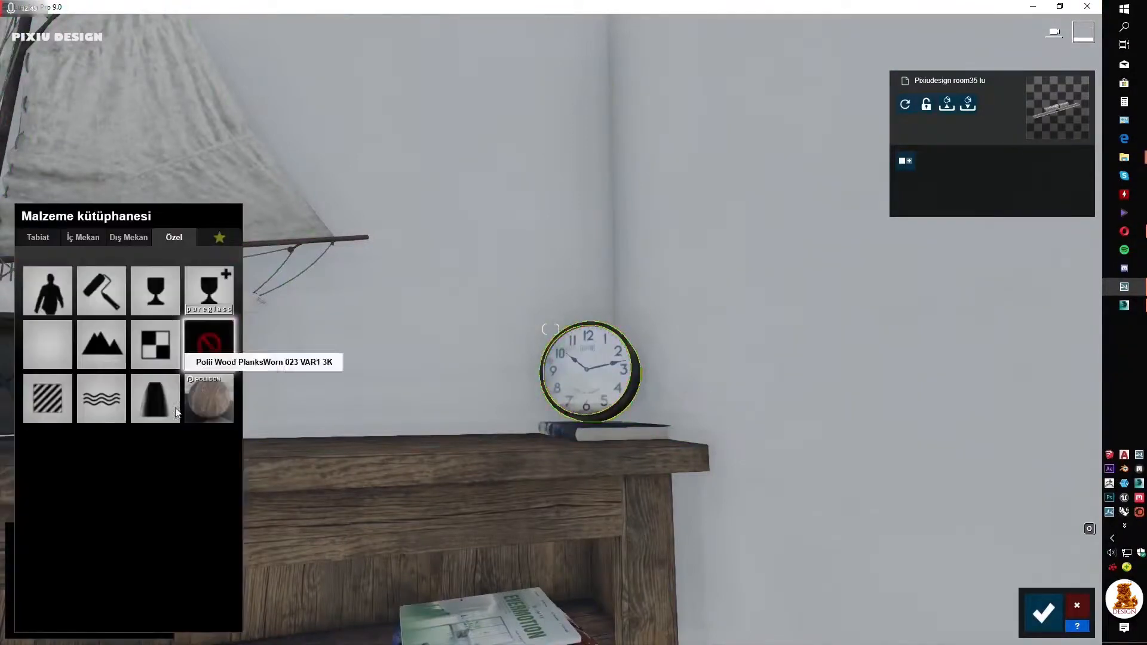
pyautogui.click(296, 407)
pyautogui.press('w')
pyautogui.moveTo(148, 399); pyautogui.dragTo(93, 418, button='right')
pyautogui.click(141, 385)
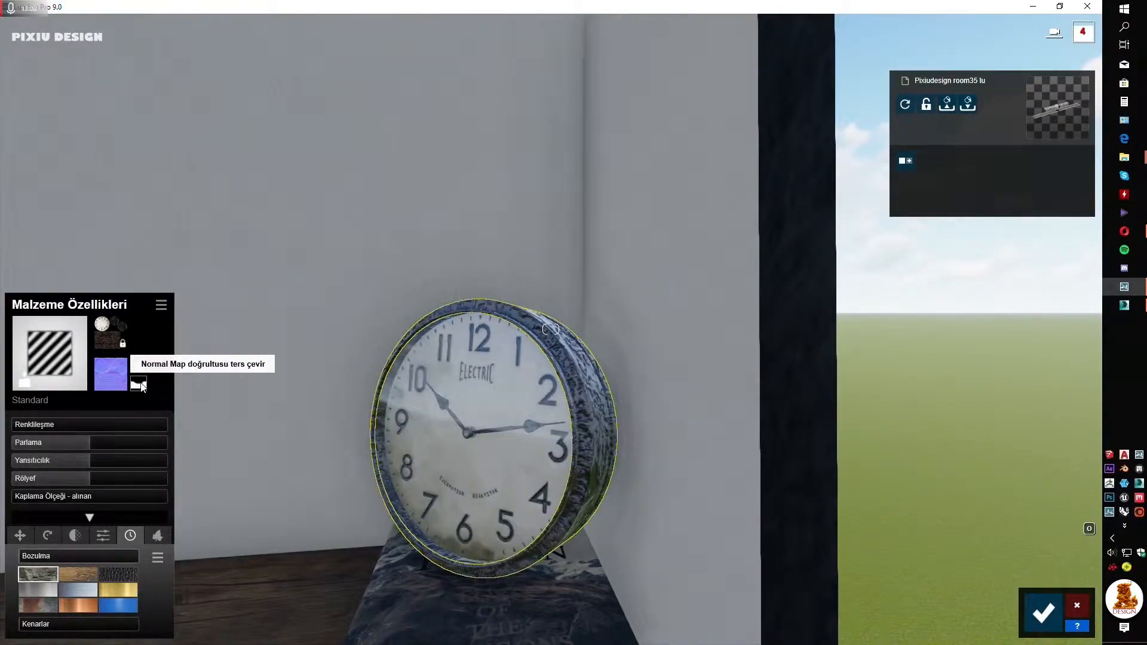
# - Set the clock body's relief to about 1.6, gloss to about 0.4 and reflectivity to 0.7, and choose wood weathering
pyautogui.moveTo(87, 478); pyautogui.dragTo(130, 480)
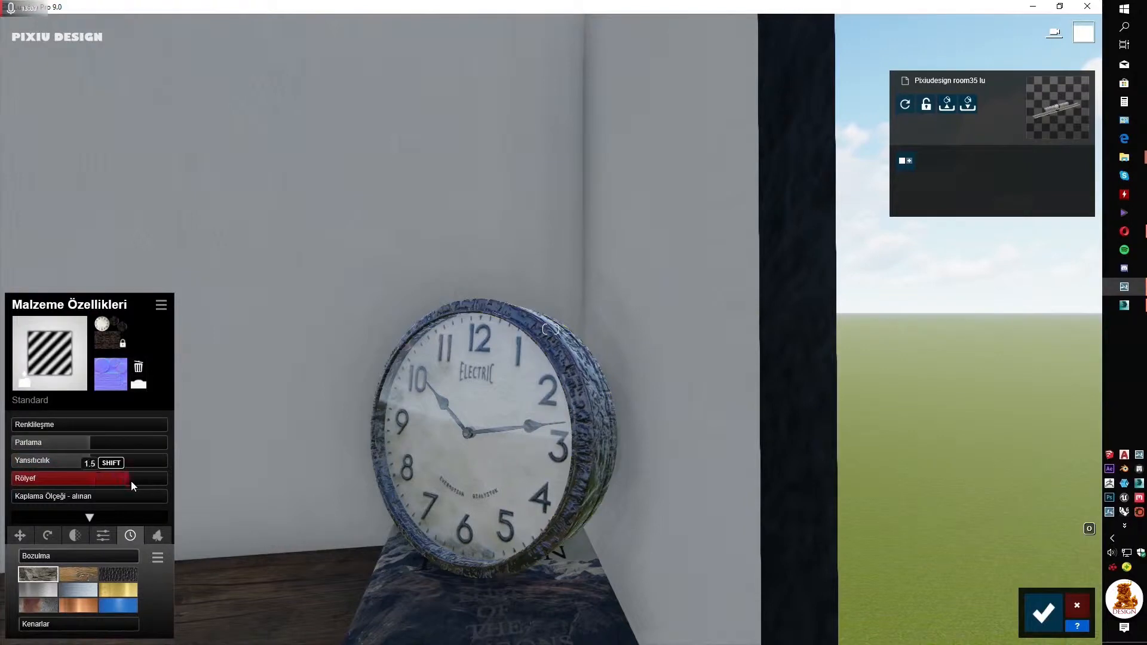
pyautogui.moveTo(77, 441)
pyautogui.mouseDown()
pyautogui.moveTo(45, 441)
pyautogui.moveTo(66, 460)
pyautogui.mouseUp()
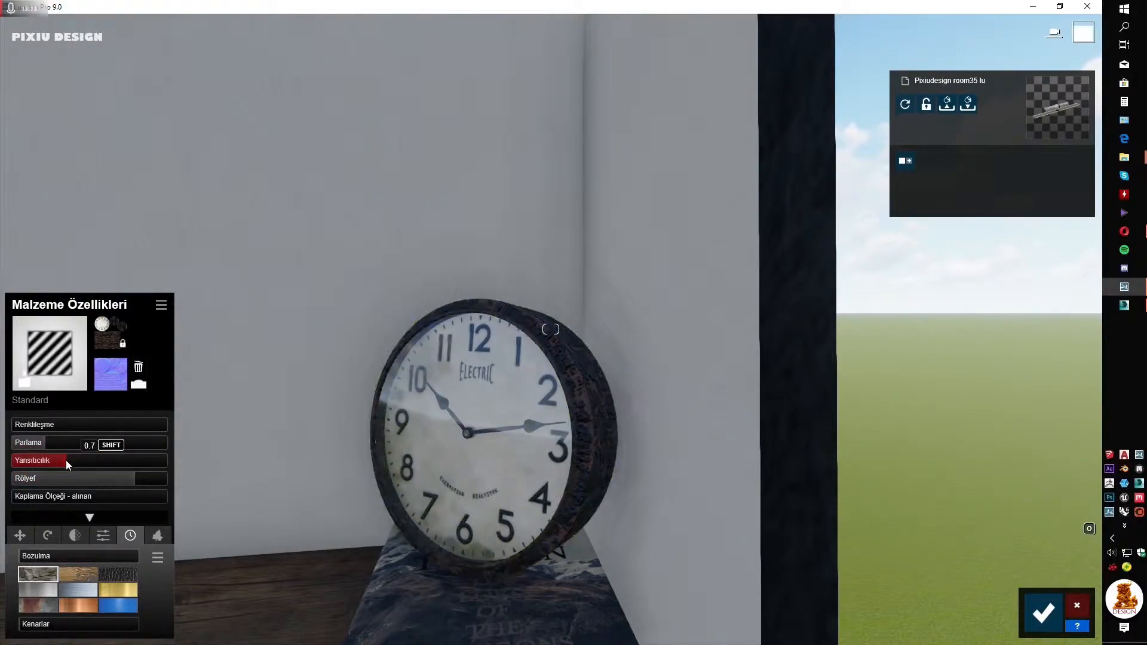
pyautogui.click(84, 572)
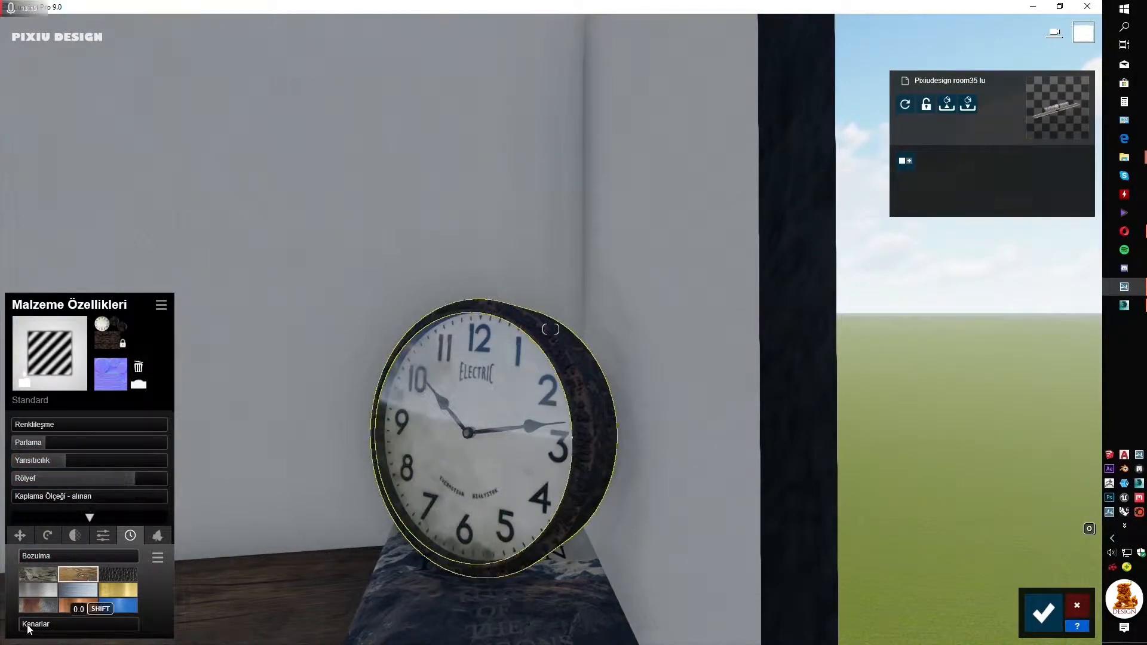
# - Try a pale cream tint on the PlanksWorn floor boards with colorization of about 0.5
pyautogui.moveTo(317, 461); pyautogui.dragTo(632, 500, button='right')
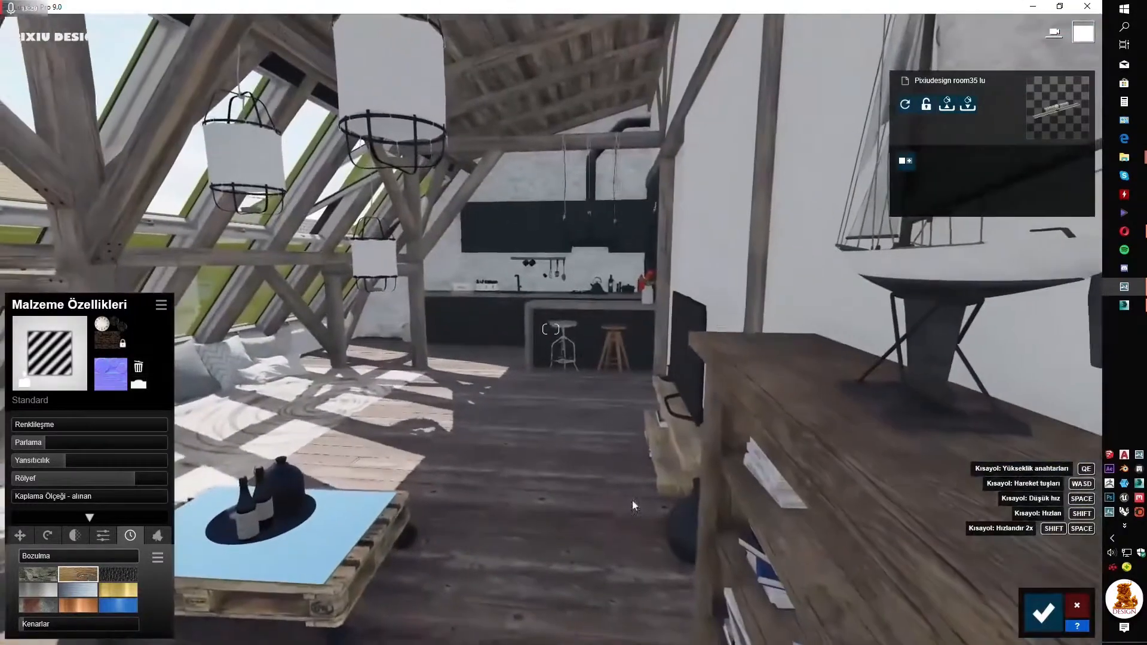
pyautogui.click(632, 500)
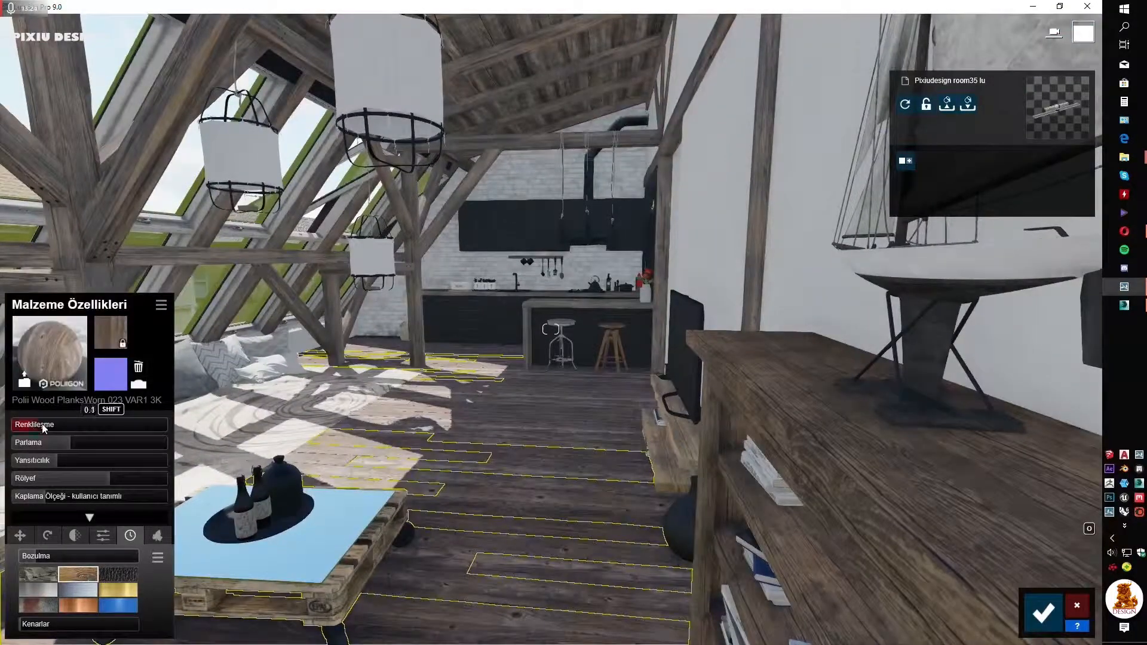
pyautogui.click(90, 424)
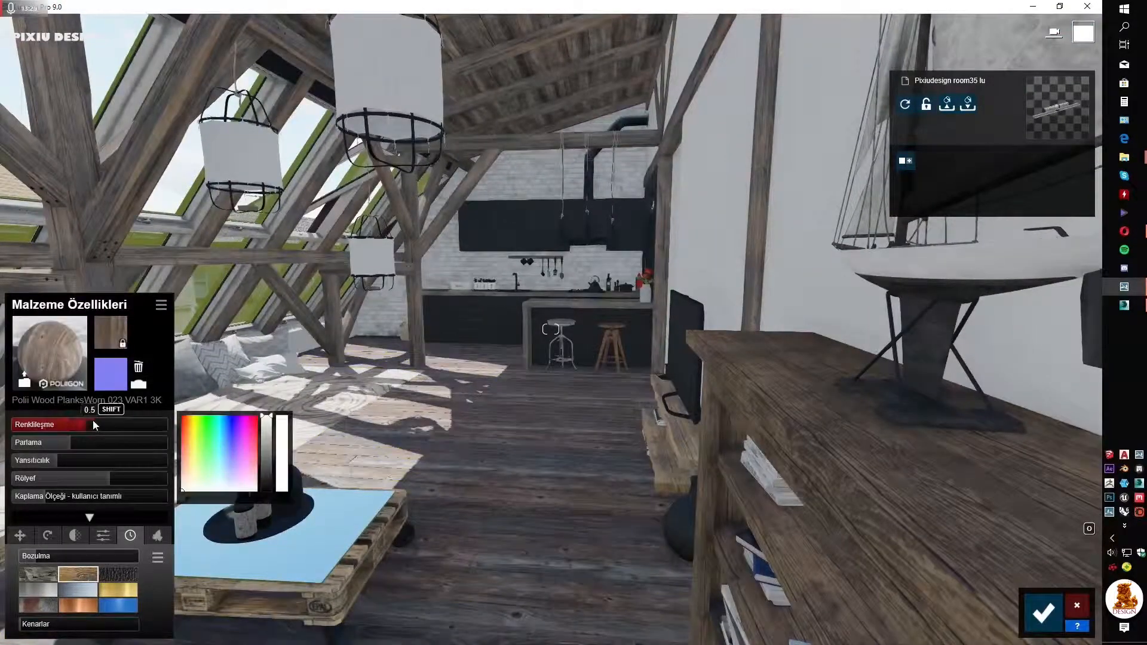
pyautogui.press('w')
pyautogui.click(193, 483)
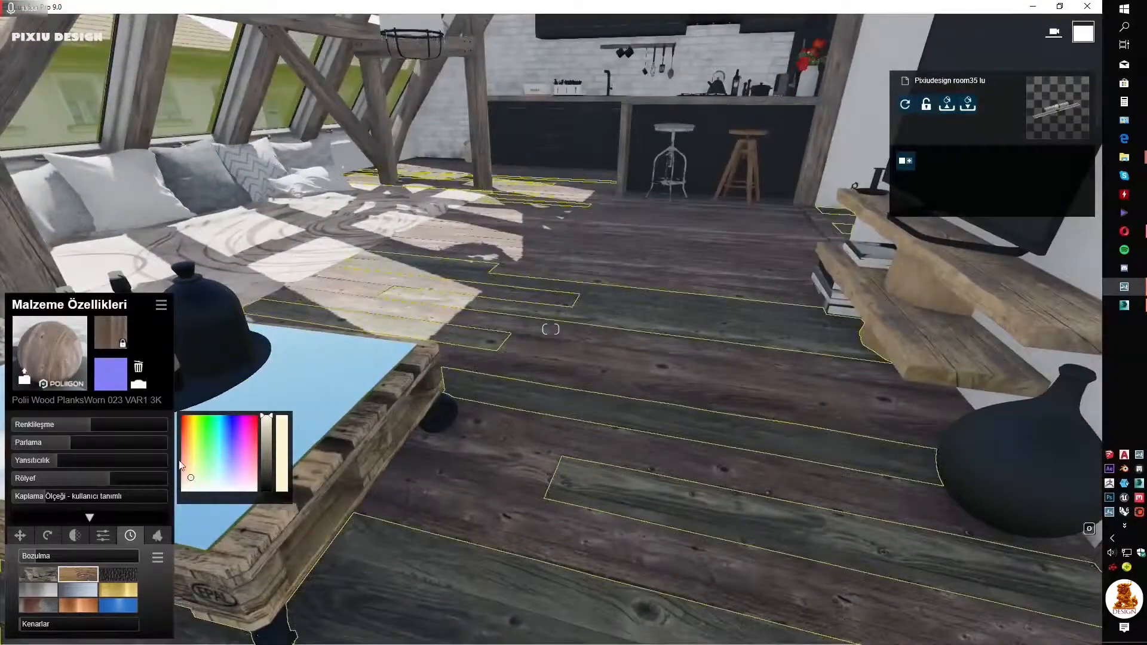
pyautogui.moveTo(108, 425); pyautogui.dragTo(12, 425)
# - Assign the Standard material to the wooden bookcase below the model ship and inspect it up close
pyautogui.press('s')
pyautogui.moveTo(476, 351); pyautogui.dragTo(535, 392, button='right')
pyautogui.click(568, 415)
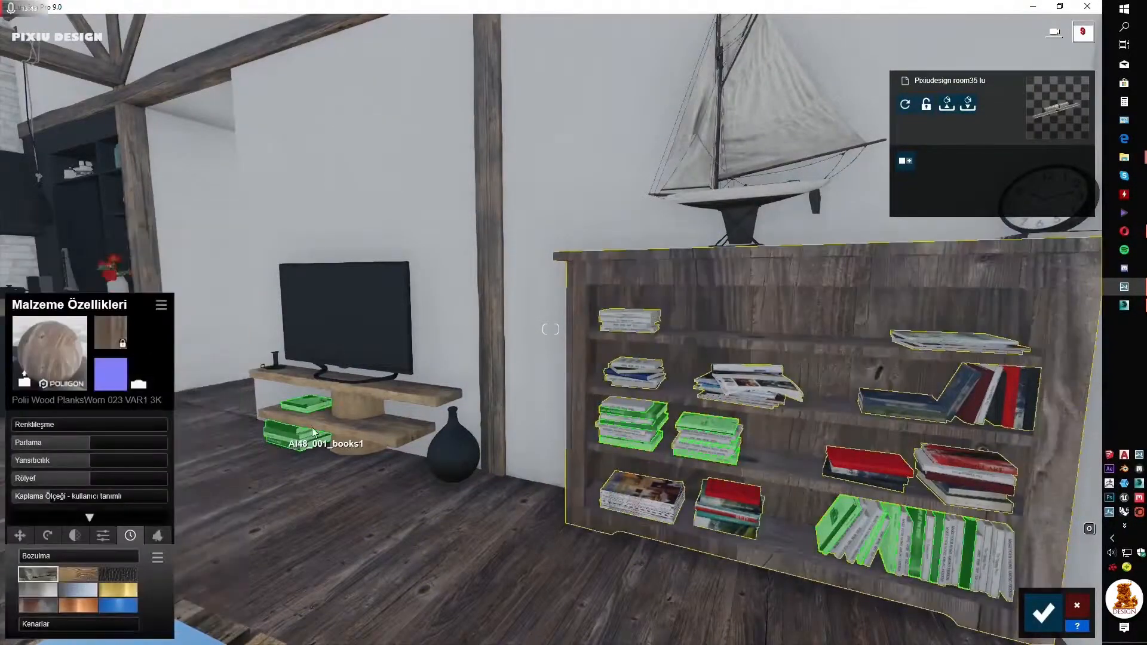
pyautogui.press('s')
pyautogui.moveTo(304, 432)
pyautogui.mouseDown(button='right')
pyautogui.moveTo(344, 423)
pyautogui.moveTo(317, 414)
pyautogui.mouseUp(button='right')
pyautogui.click(77, 376)
pyautogui.click(54, 403)
pyautogui.press('w')
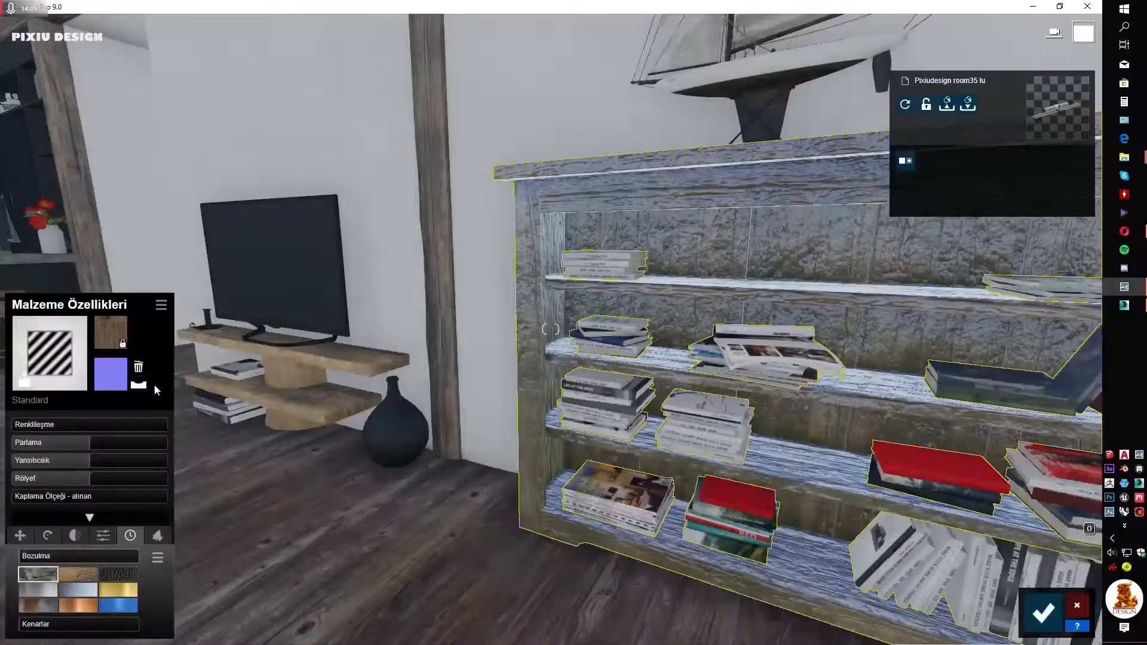
pyautogui.moveTo(257, 388); pyautogui.dragTo(311, 382, button='right')
pyautogui.press('w')
pyautogui.press('s')
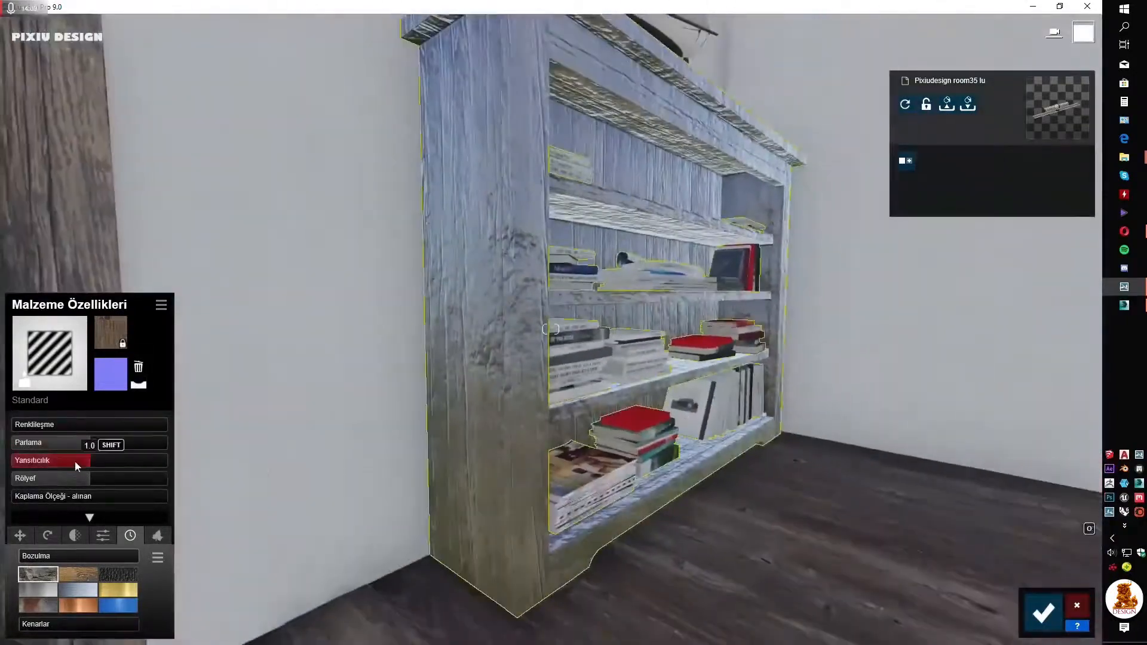
# - Set the bookcase material's gloss to about 0.6 and reflectivity to about 0.4
pyautogui.moveTo(72, 443)
pyautogui.mouseDown()
pyautogui.moveTo(49, 444)
pyautogui.moveTo(52, 460)
pyautogui.moveTo(60, 443)
pyautogui.mouseUp()
pyautogui.moveTo(51, 460); pyautogui.dragTo(46, 461)
pyautogui.press('s')
pyautogui.moveTo(45, 460); pyautogui.dragTo(52, 445, button='right')
# - Apply wood weathering of about 0.3 to the bookcase with edges at 0.0
pyautogui.click(78, 574)
pyautogui.moveTo(30, 559); pyautogui.dragTo(56, 555)
pyautogui.click(25, 626)
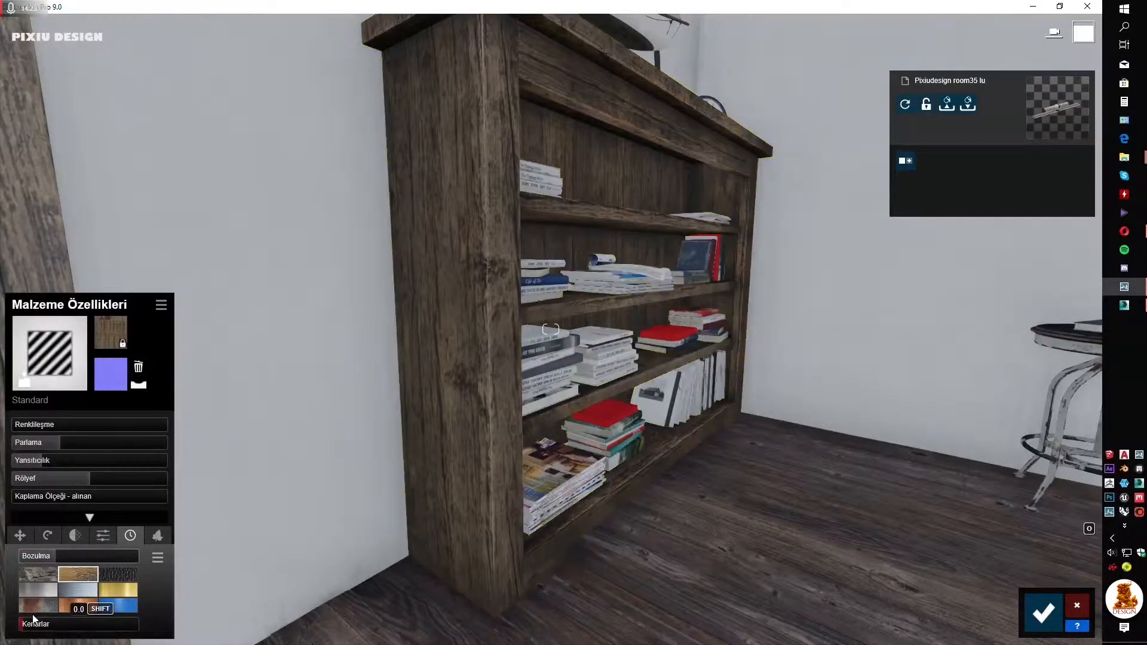
# - Assign the Standard material to the model ship on the bookcase and generate a normal map with inverted direction
pyautogui.press('s')
pyautogui.moveTo(30, 623)
pyautogui.mouseDown(button='right')
pyautogui.moveTo(18, 618)
pyautogui.moveTo(27, 624)
pyautogui.mouseUp(button='right')
pyautogui.press('w')
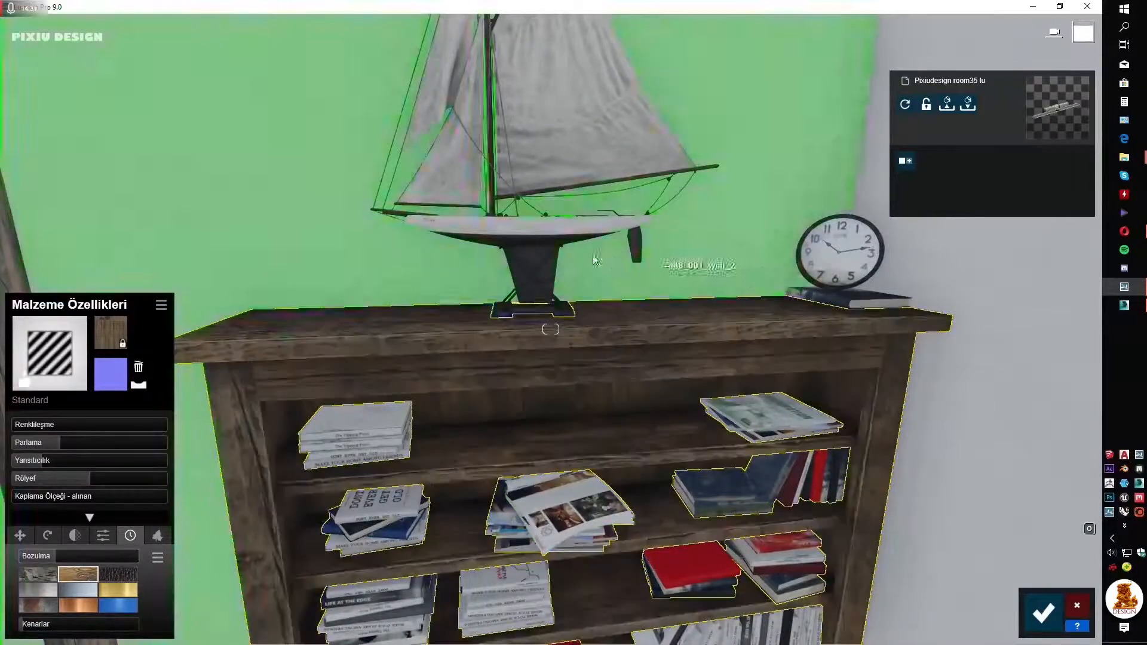
pyautogui.click(540, 257)
pyautogui.press('w')
pyautogui.moveTo(540, 257); pyautogui.dragTo(418, 310, button='right')
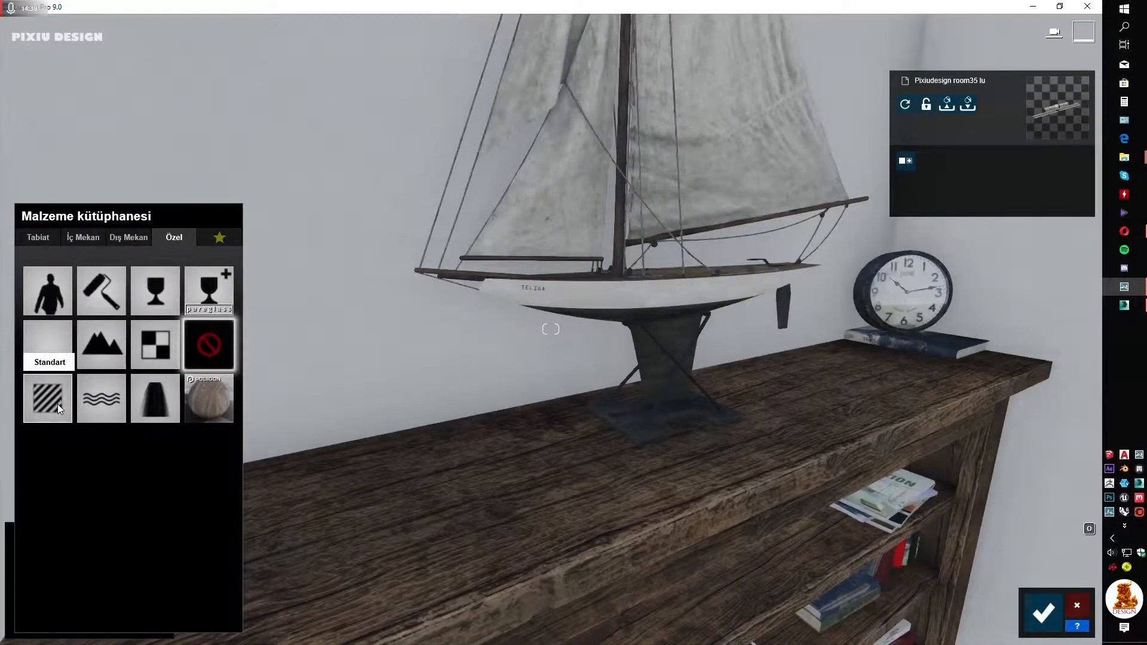
pyautogui.click(57, 404)
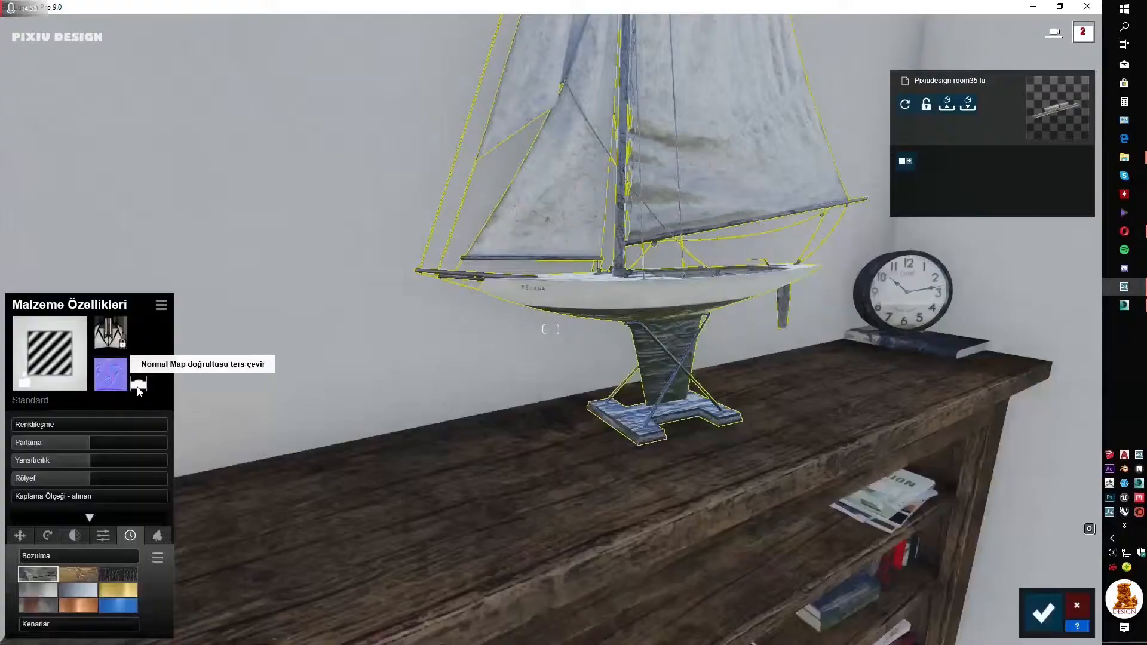
# - Set the model ship's relief to 1.4 and reflectivity to about 0.5, and apply wood weathering of about 0.3
pyautogui.moveTo(83, 461); pyautogui.dragTo(116, 479)
pyautogui.click(51, 461)
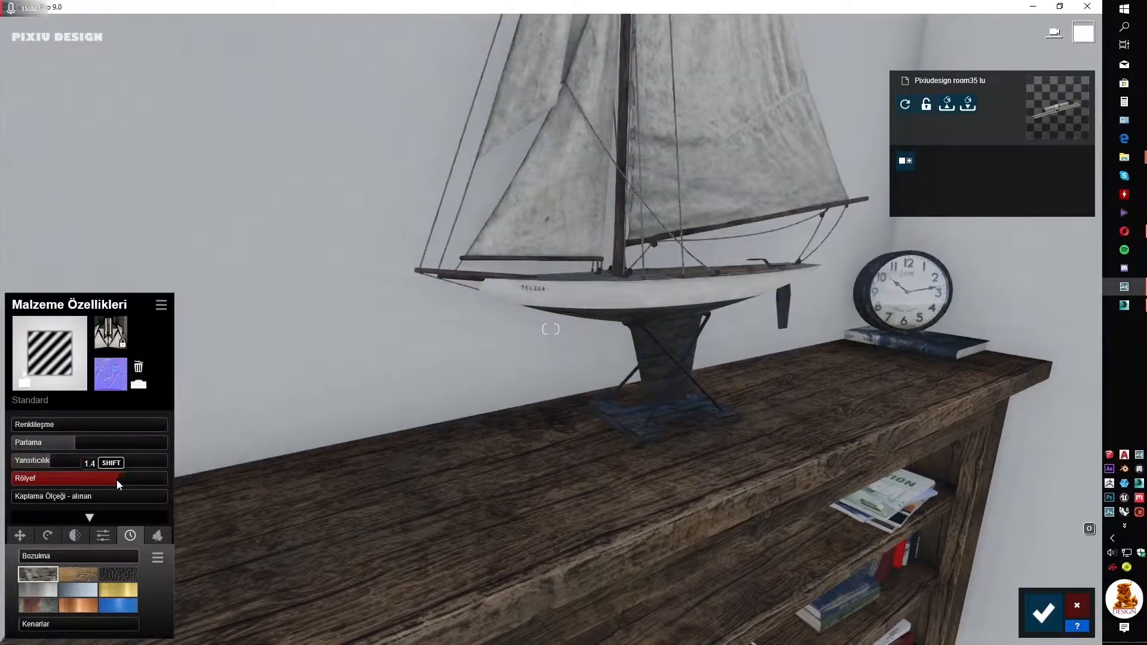
pyautogui.click(75, 578)
pyautogui.moveTo(37, 556); pyautogui.dragTo(105, 551)
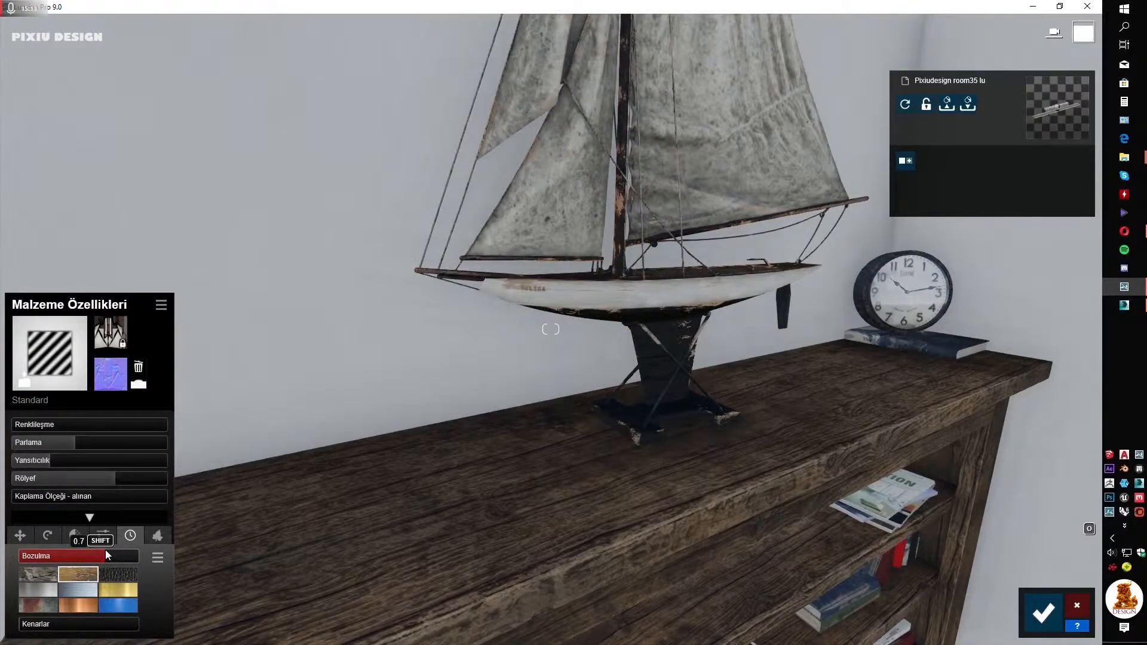
pyautogui.press('s')
pyautogui.moveTo(301, 519); pyautogui.dragTo(326, 468, button='right')
pyautogui.moveTo(92, 555); pyautogui.dragTo(50, 554)
# - Assign the Standard material to the blue book on the stool and generate a normal map with inverted direction
pyautogui.press('s')
pyautogui.moveTo(323, 466); pyautogui.dragTo(84, 529, button='right')
pyautogui.press('s')
pyautogui.press('w')
pyautogui.press('s')
pyautogui.moveTo(526, 487); pyautogui.dragTo(448, 491, button='right')
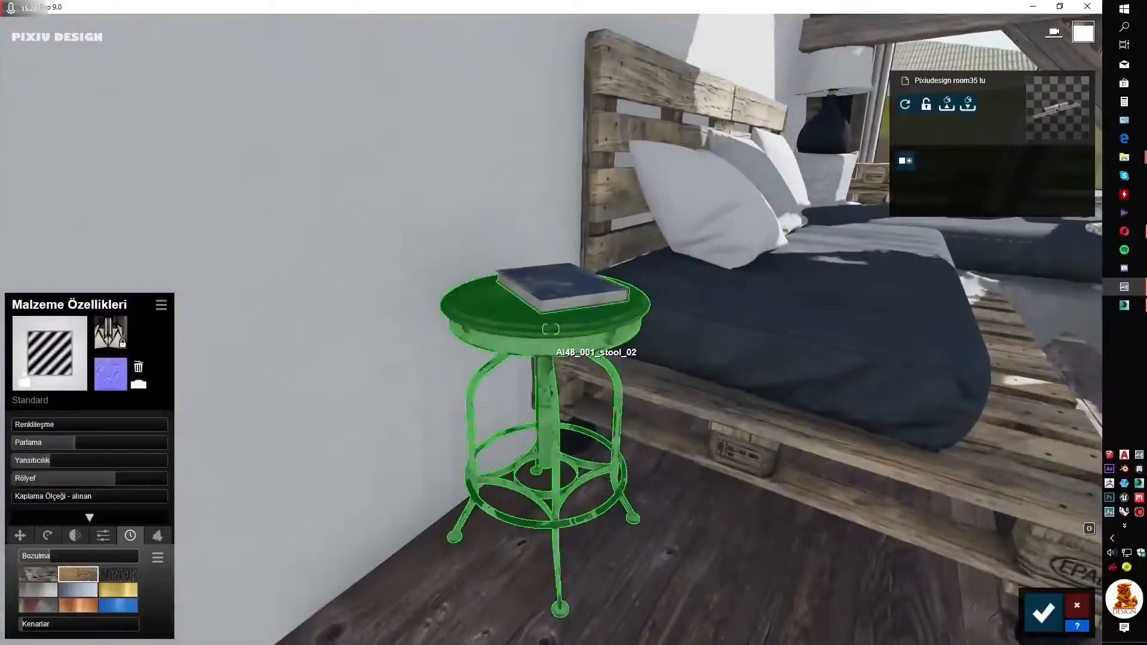
pyautogui.moveTo(269, 412); pyautogui.dragTo(375, 417, button='right')
pyautogui.press('s')
pyautogui.moveTo(243, 525); pyautogui.dragTo(137, 501, button='right')
pyautogui.press('w')
pyautogui.click(511, 389)
pyautogui.press('w')
pyautogui.moveTo(511, 389); pyautogui.dragTo(508, 472, button='right')
pyautogui.press('s')
pyautogui.press('w')
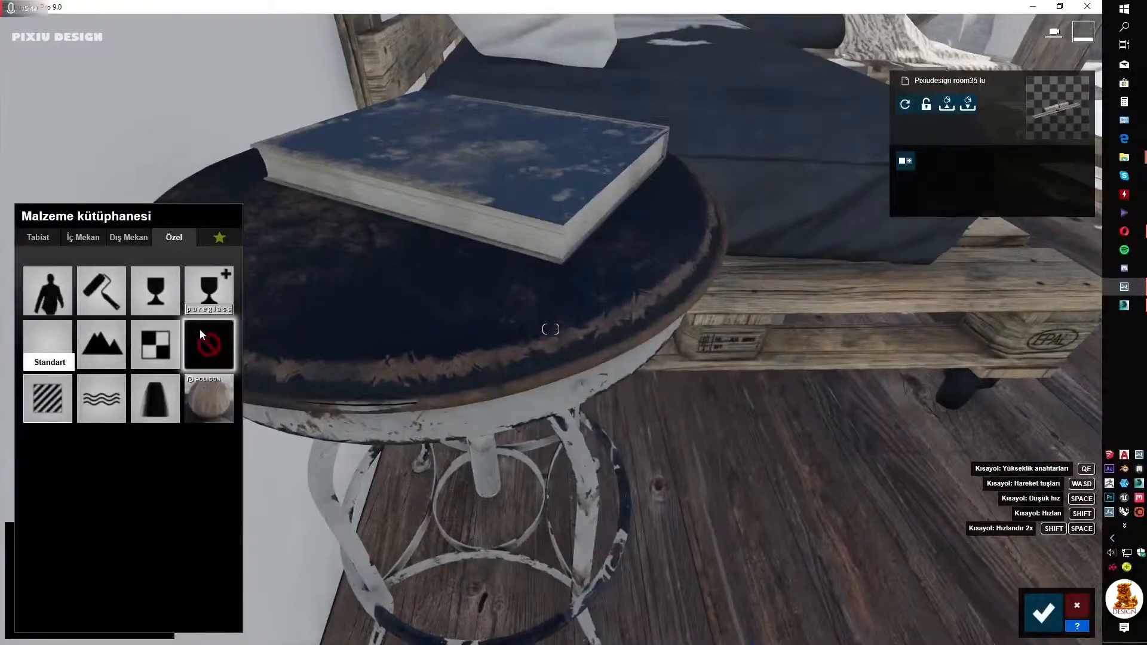
pyautogui.moveTo(287, 335); pyautogui.dragTo(286, 305, button='right')
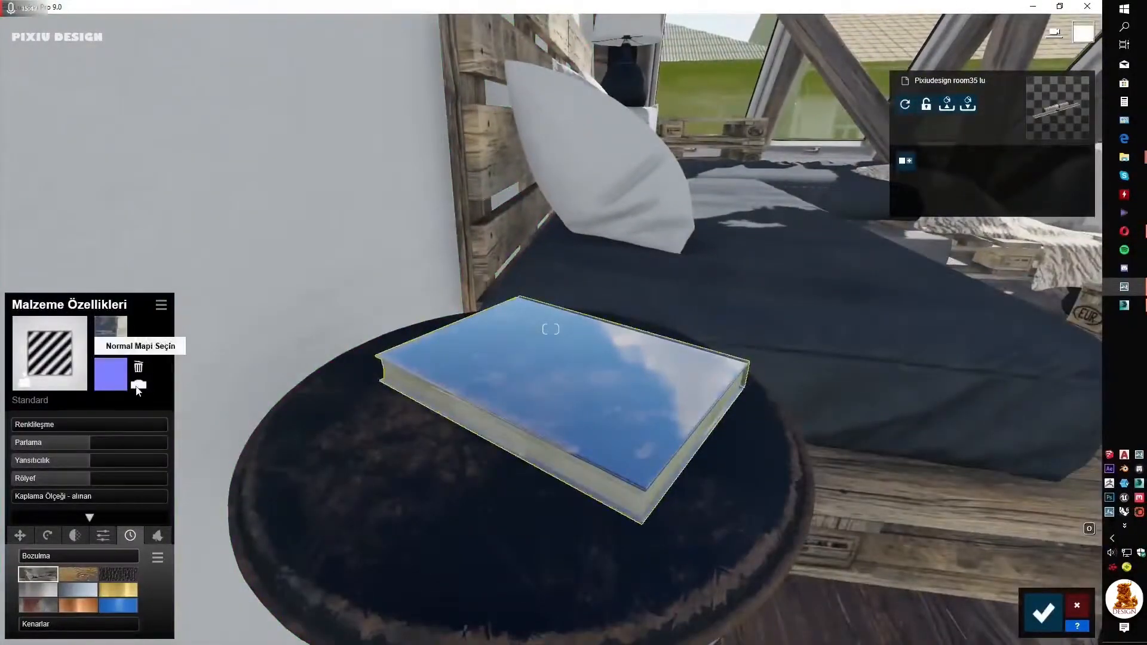
pyautogui.click(139, 384)
pyautogui.click(140, 388)
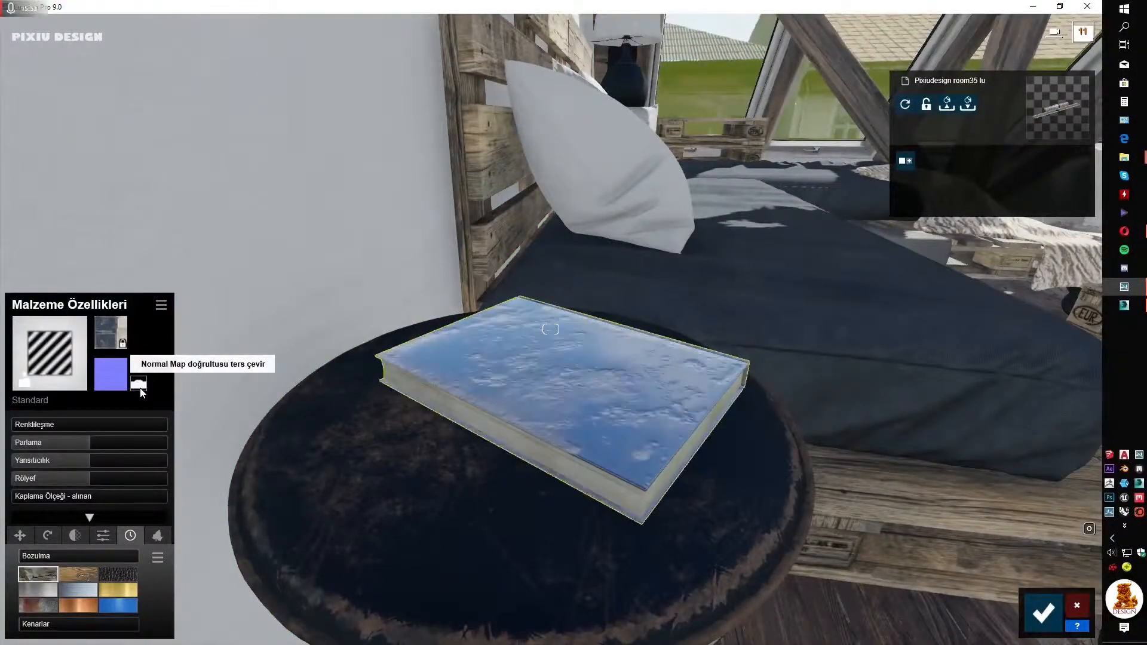
# - Try gloss of about 0.7, reflectivity of about 0.5 and wood weathering on the blue book
pyautogui.moveTo(113, 460); pyautogui.dragTo(65, 443)
pyautogui.click(73, 572)
pyautogui.moveTo(39, 557)
pyautogui.mouseDown()
pyautogui.moveTo(67, 557)
pyautogui.moveTo(20, 559)
pyautogui.mouseUp()
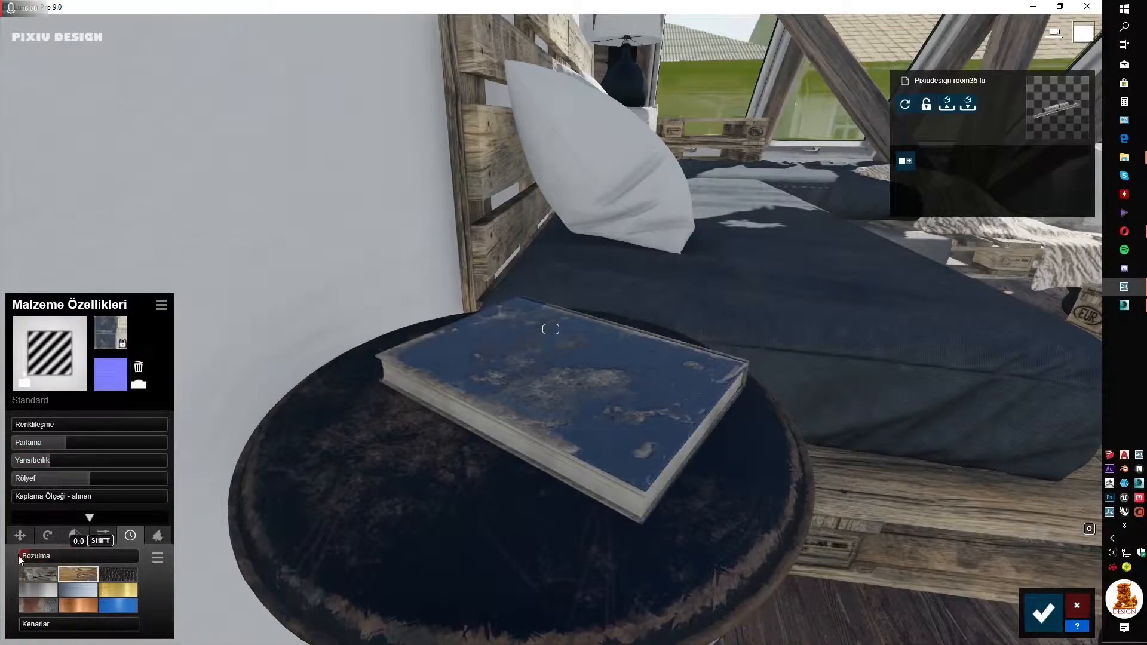
# - Set the blue book's gloss to about 0.3, reflectivity to 0.7, relief to about 1.2 and leather weathering to 0.1
pyautogui.moveTo(478, 419); pyautogui.dragTo(466, 423, button='right')
pyautogui.click(56, 442)
pyautogui.click(73, 458)
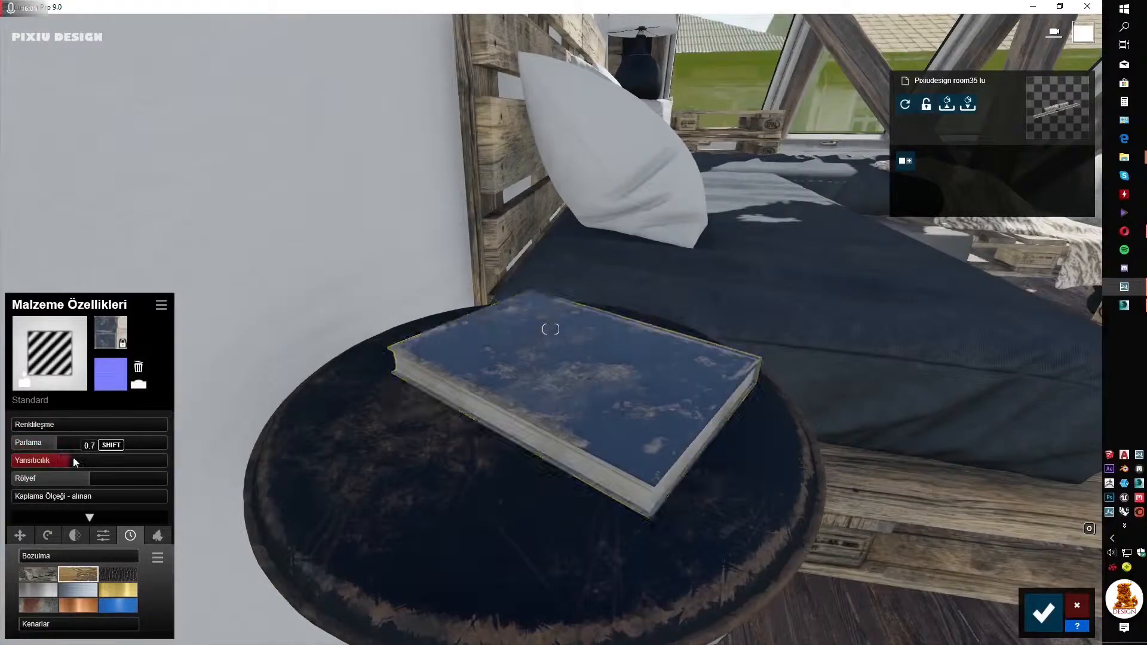
pyautogui.moveTo(44, 442); pyautogui.dragTo(32, 442)
pyautogui.click(131, 478)
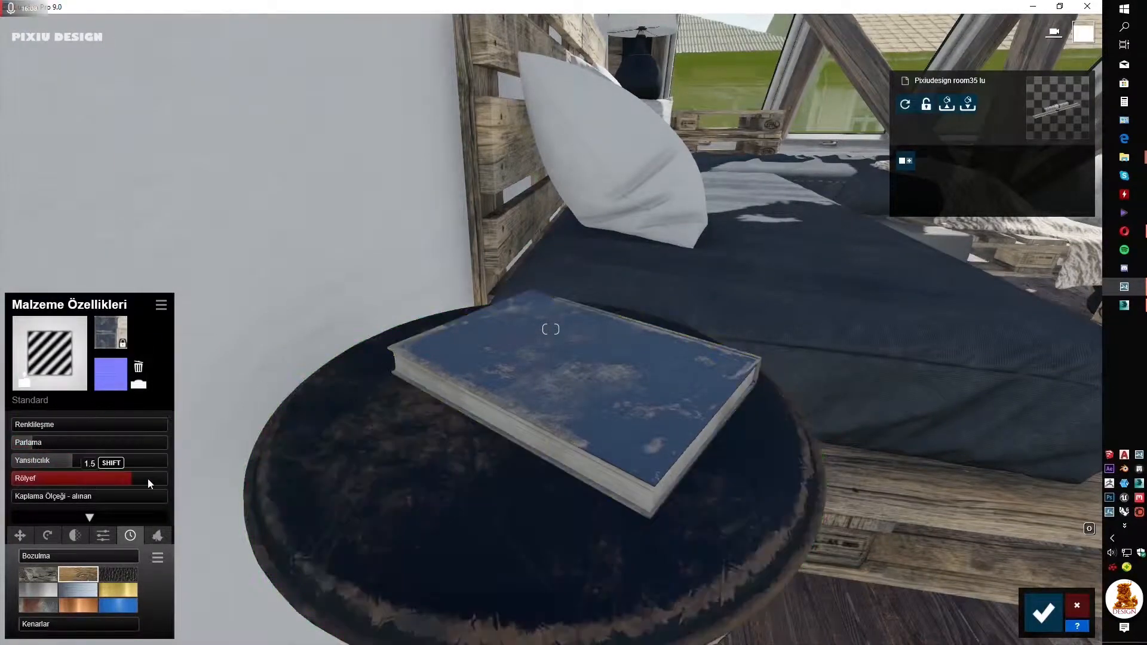
pyautogui.moveTo(104, 479); pyautogui.dragTo(103, 478)
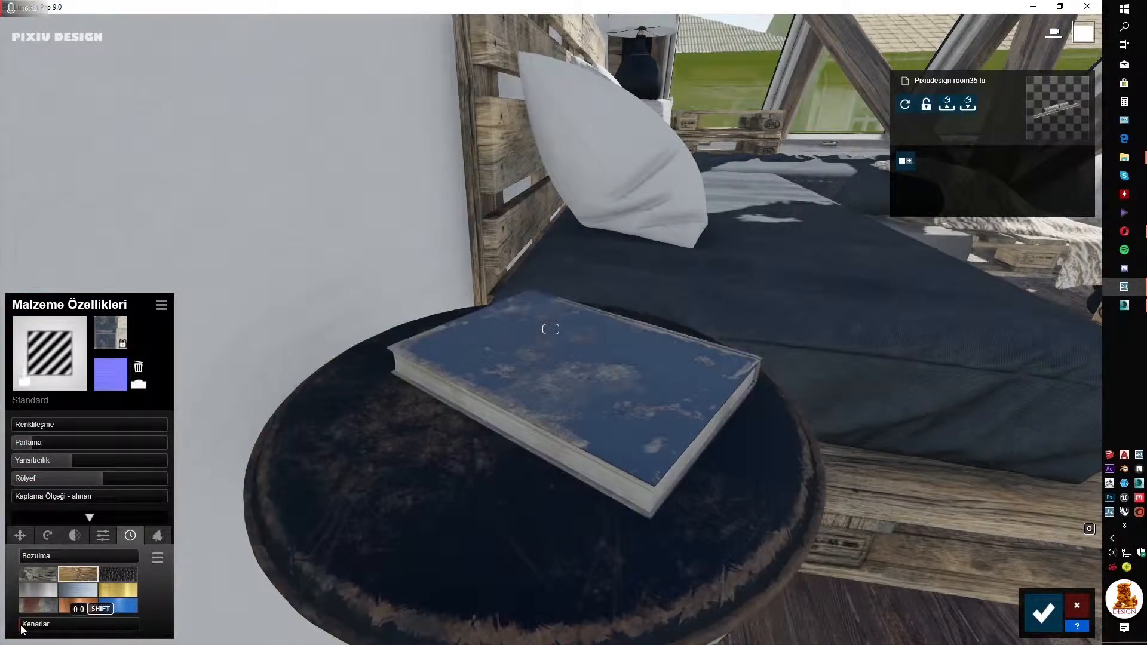
pyautogui.click(120, 576)
pyautogui.moveTo(85, 557); pyautogui.dragTo(26, 557)
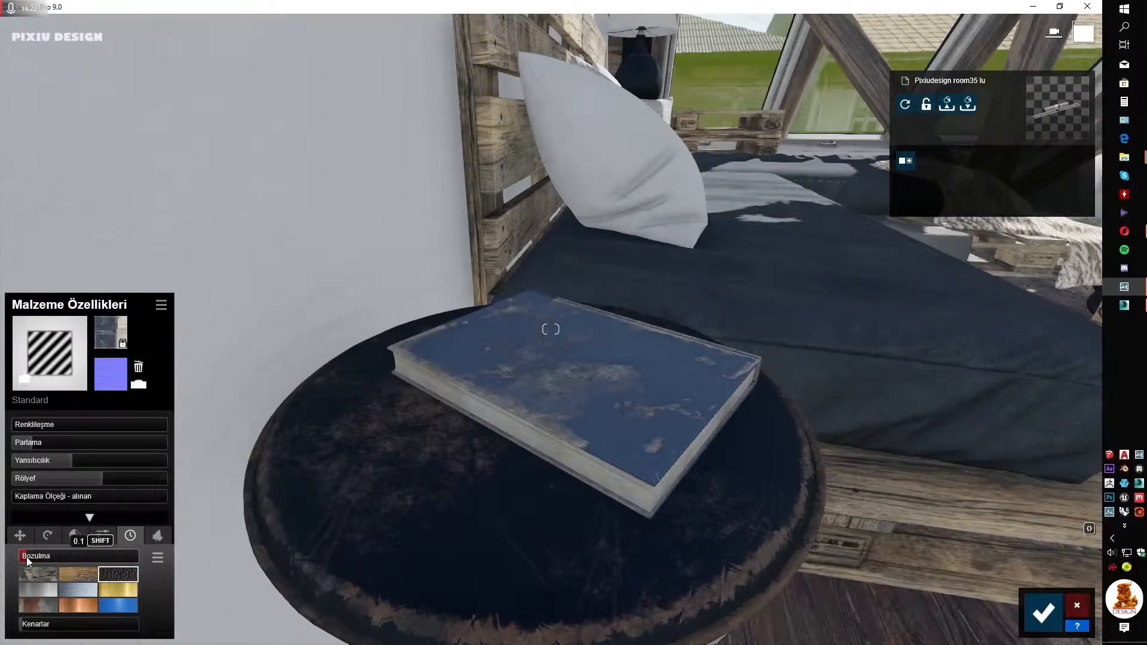
# - Assign the Standard material to the stool and set its gloss to about 0.5 and relief to about 1.5
pyautogui.click(386, 467)
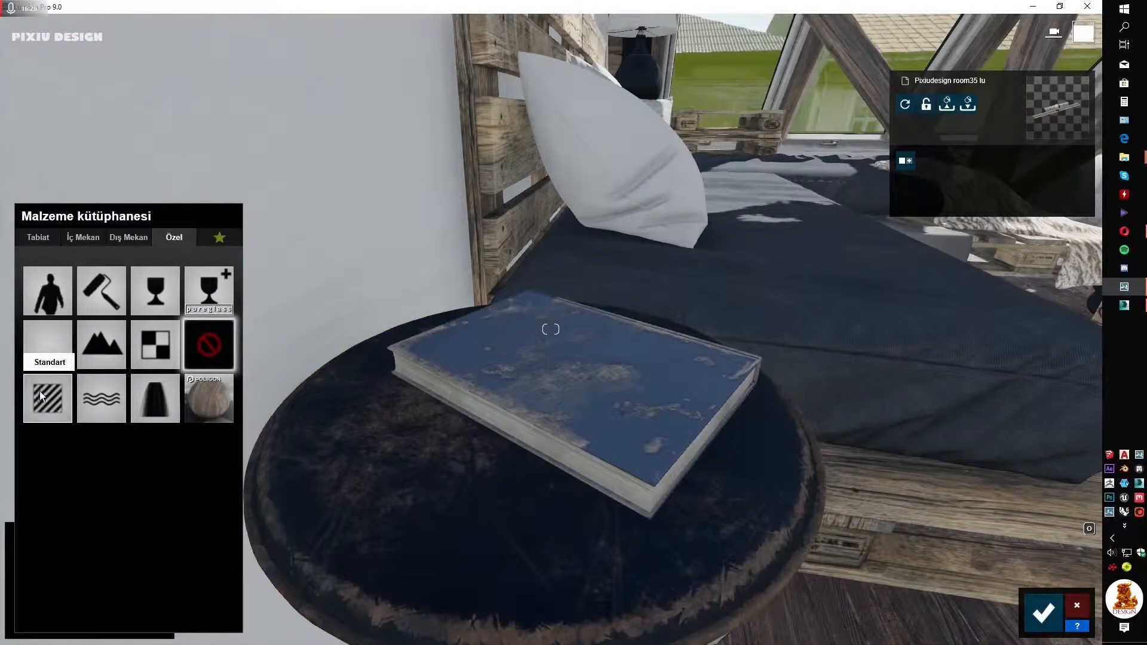
pyautogui.click(42, 396)
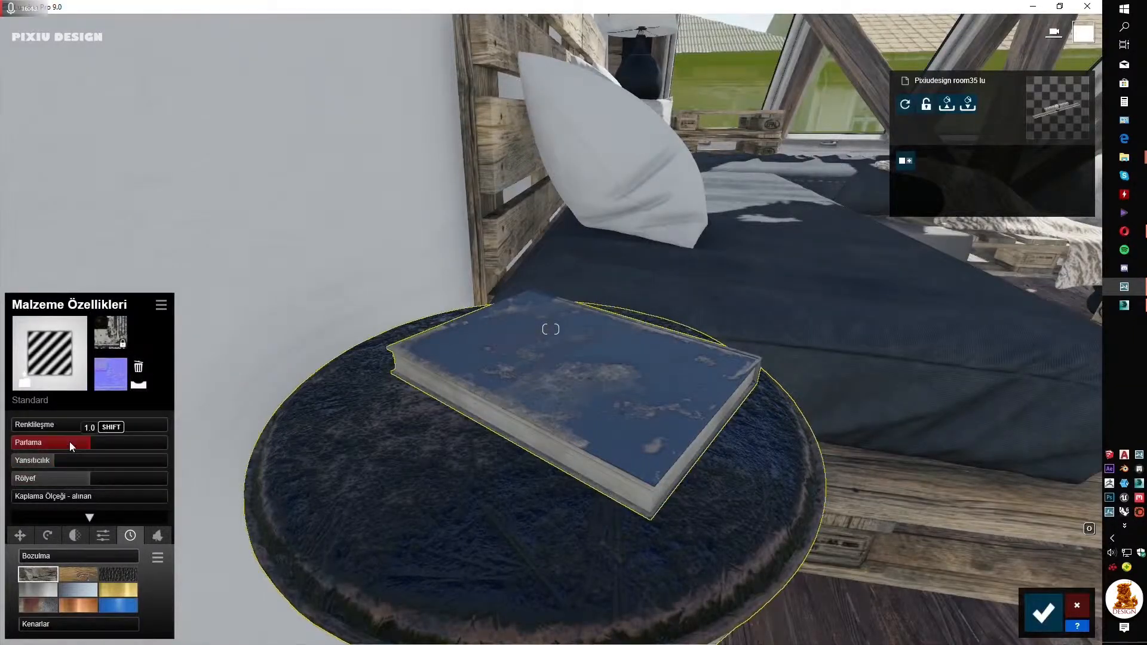
pyautogui.moveTo(69, 442); pyautogui.dragTo(50, 443)
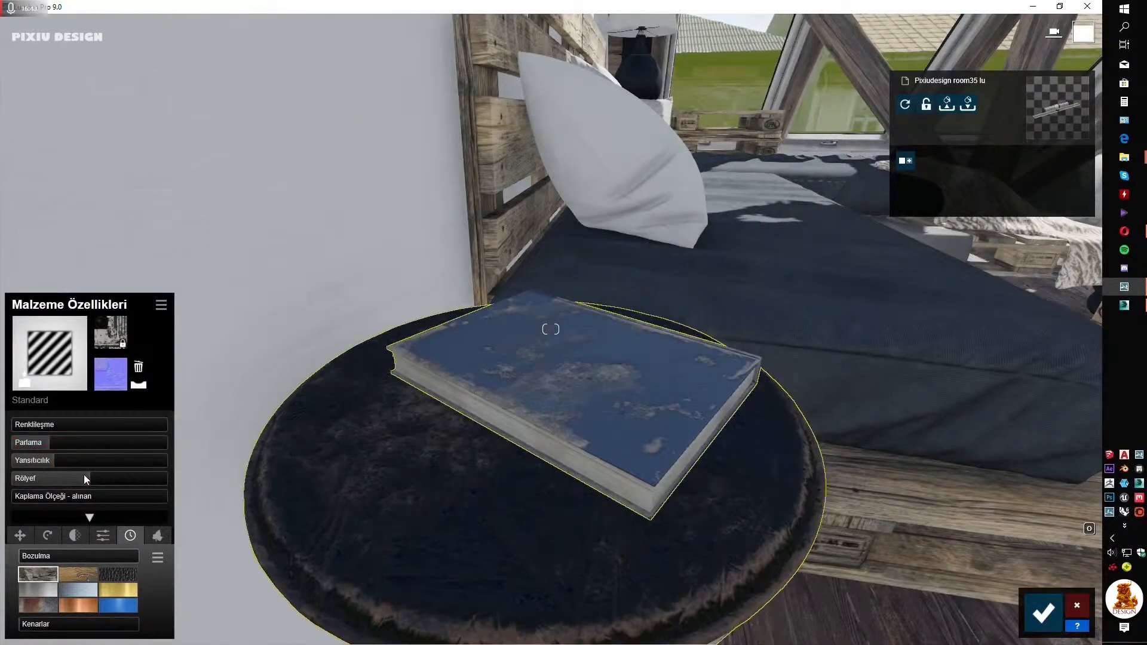
pyautogui.moveTo(84, 478); pyautogui.dragTo(126, 477)
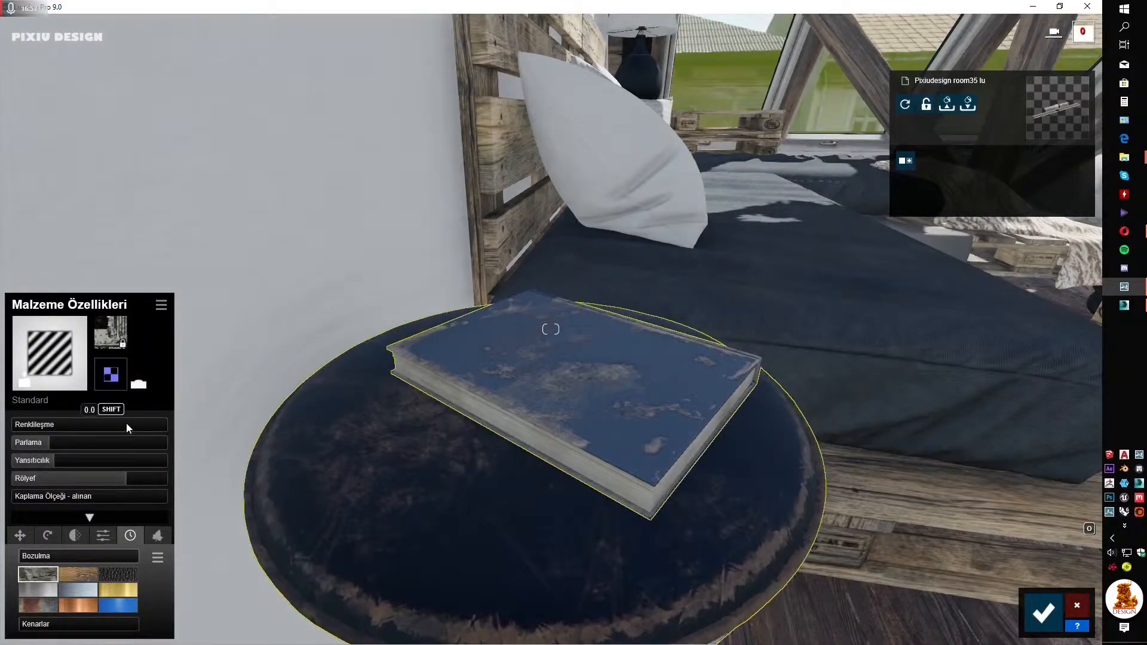
# - Fine-tune the stool's gloss to 0.5 and reflectivity to about 0.6, and add slight iron weathering
pyautogui.moveTo(47, 444)
pyautogui.mouseDown()
pyautogui.moveTo(77, 442)
pyautogui.moveTo(57, 459)
pyautogui.mouseUp()
pyautogui.moveTo(51, 445); pyautogui.dragTo(71, 459)
pyautogui.click(58, 459)
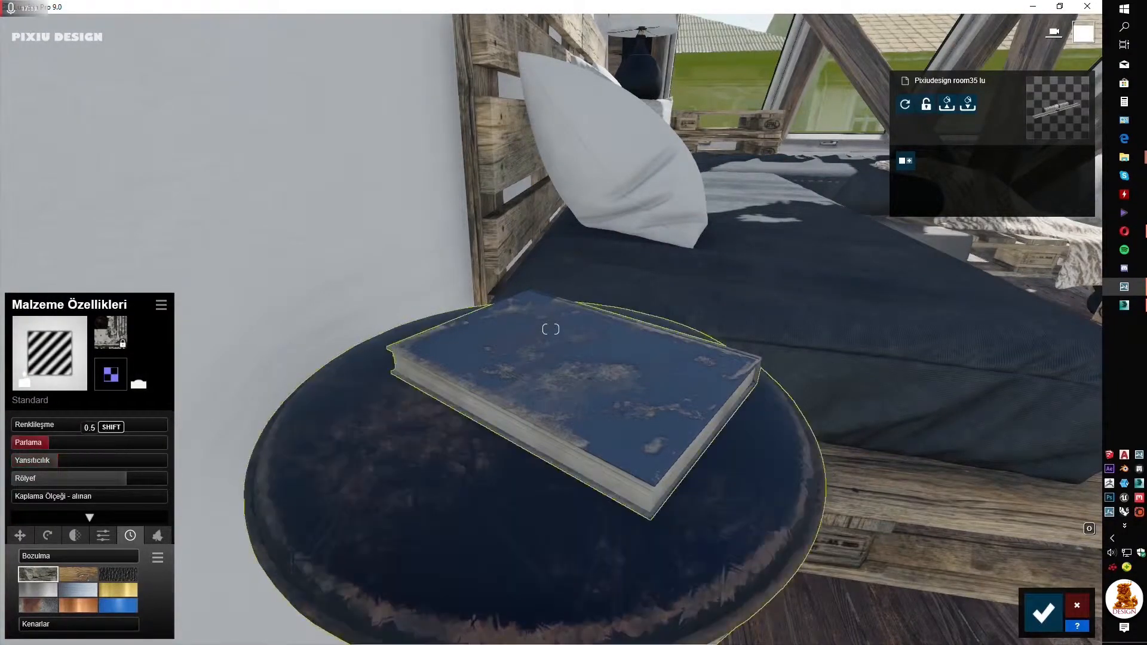
pyautogui.moveTo(58, 447); pyautogui.dragTo(65, 596, button='right')
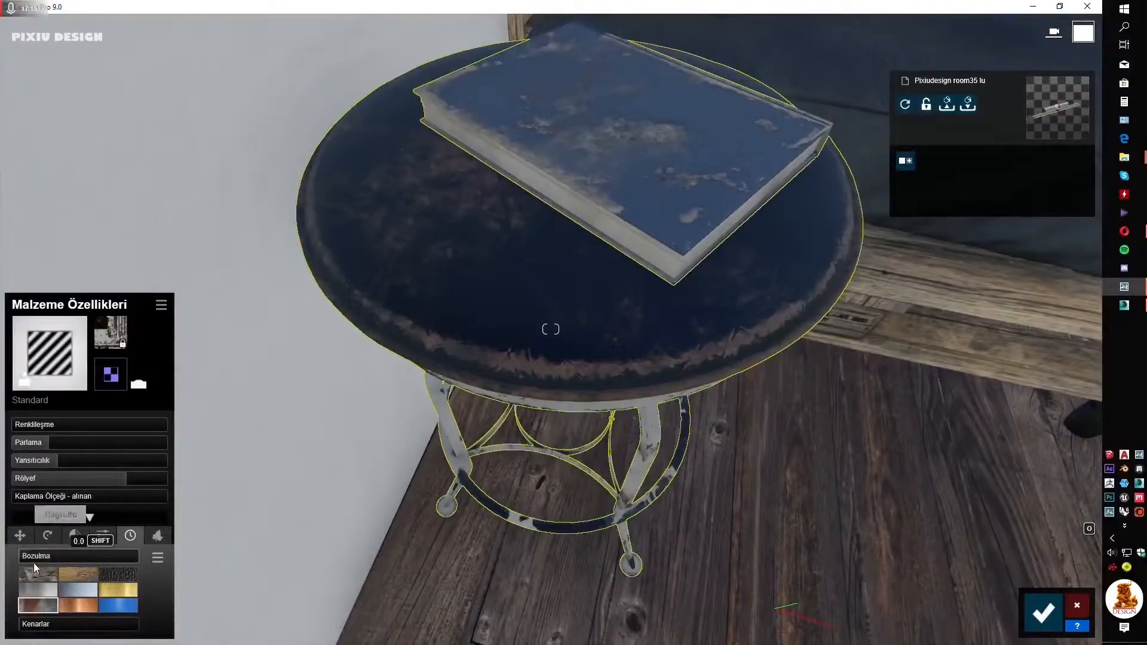
pyautogui.moveTo(34, 562)
pyautogui.mouseDown()
pyautogui.moveTo(72, 559)
pyautogui.moveTo(18, 555)
pyautogui.moveTo(42, 548)
pyautogui.mouseUp()
# - Assign the Standard material to the nearest dark mattress with gloss about 0.8, relief about 1.4 and leather weathering of 0.1
pyautogui.moveTo(24, 625); pyautogui.dragTo(472, 421, button='right')
pyautogui.click(472, 422)
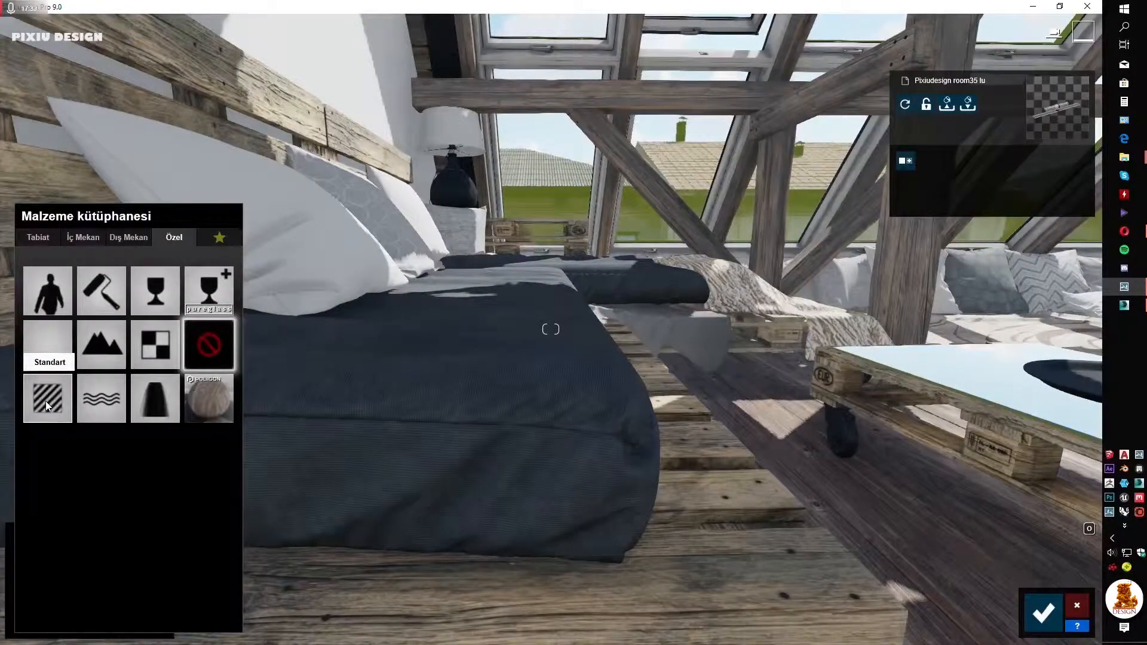
pyautogui.click(46, 400)
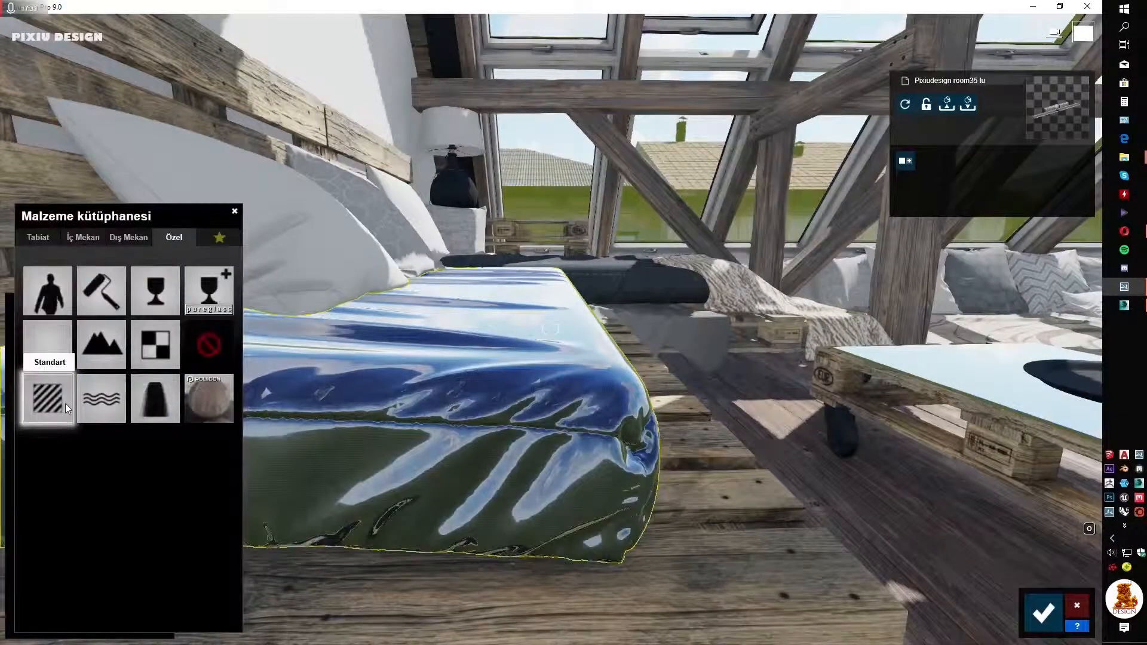
pyautogui.click(67, 408)
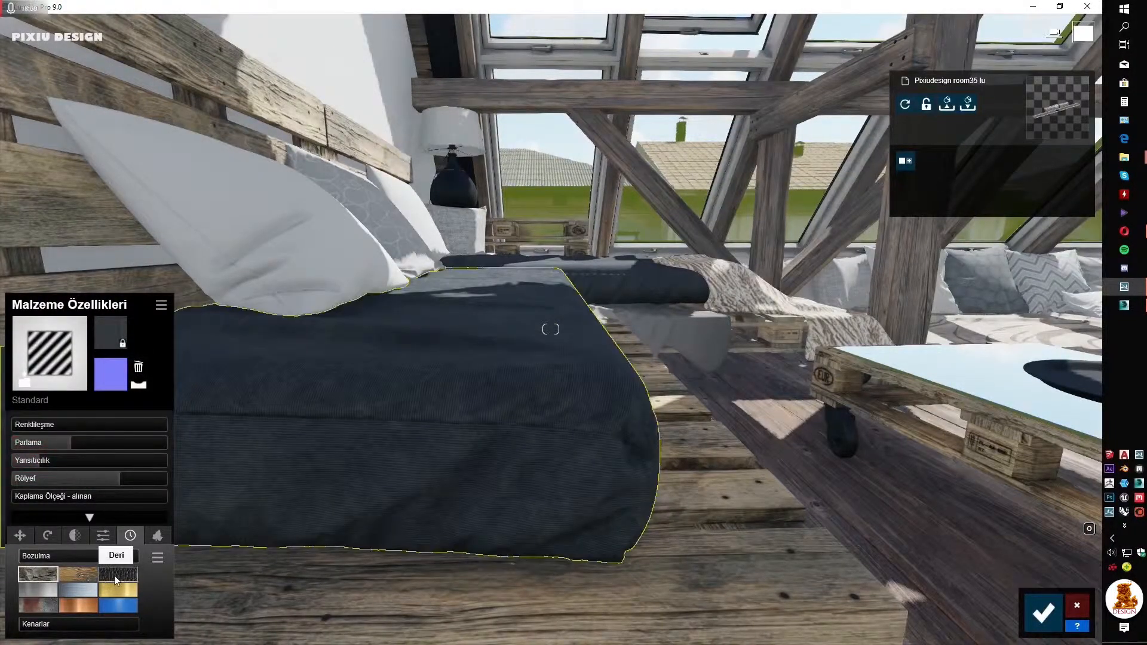
pyautogui.click(116, 577)
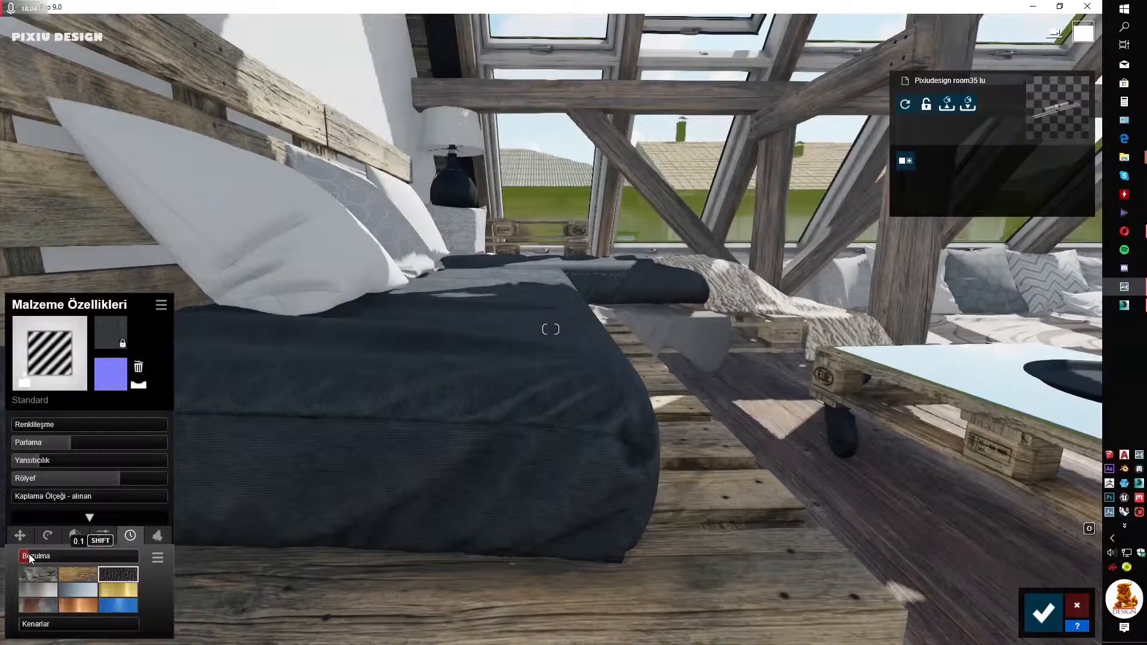
# - Assign the Standard material to eurosofa_mattress_b with gloss about 0.7, relief about 1.4 and leather weathering of 0.1
pyautogui.press('w')
pyautogui.moveTo(478, 478); pyautogui.dragTo(562, 476, button='right')
pyautogui.click(49, 352)
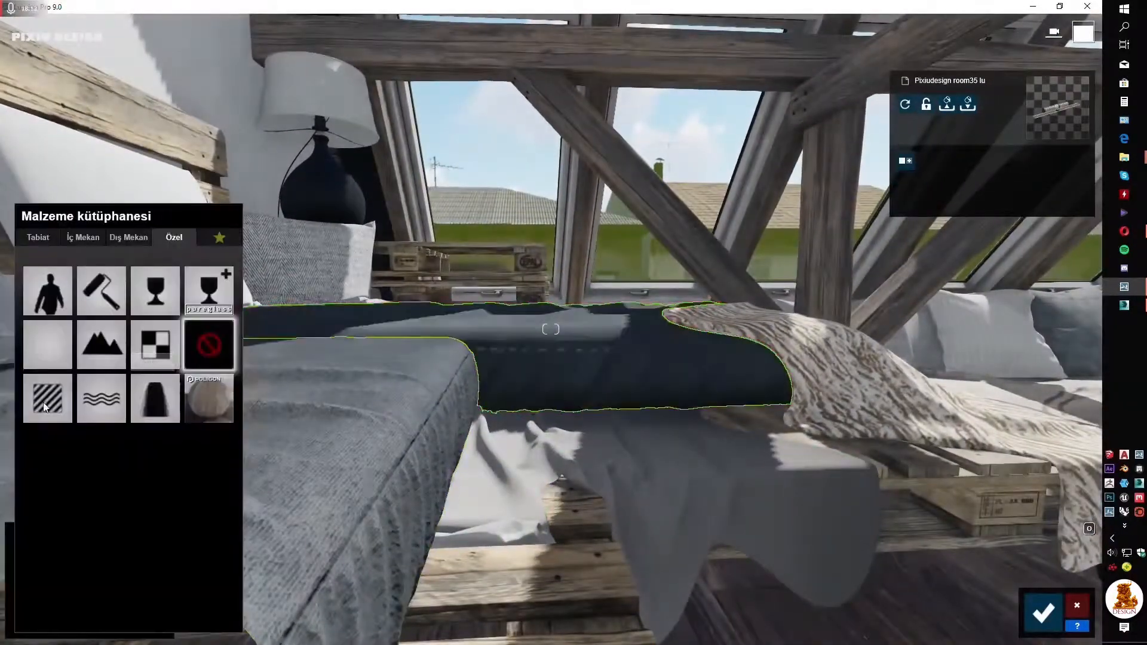
pyautogui.click(60, 414)
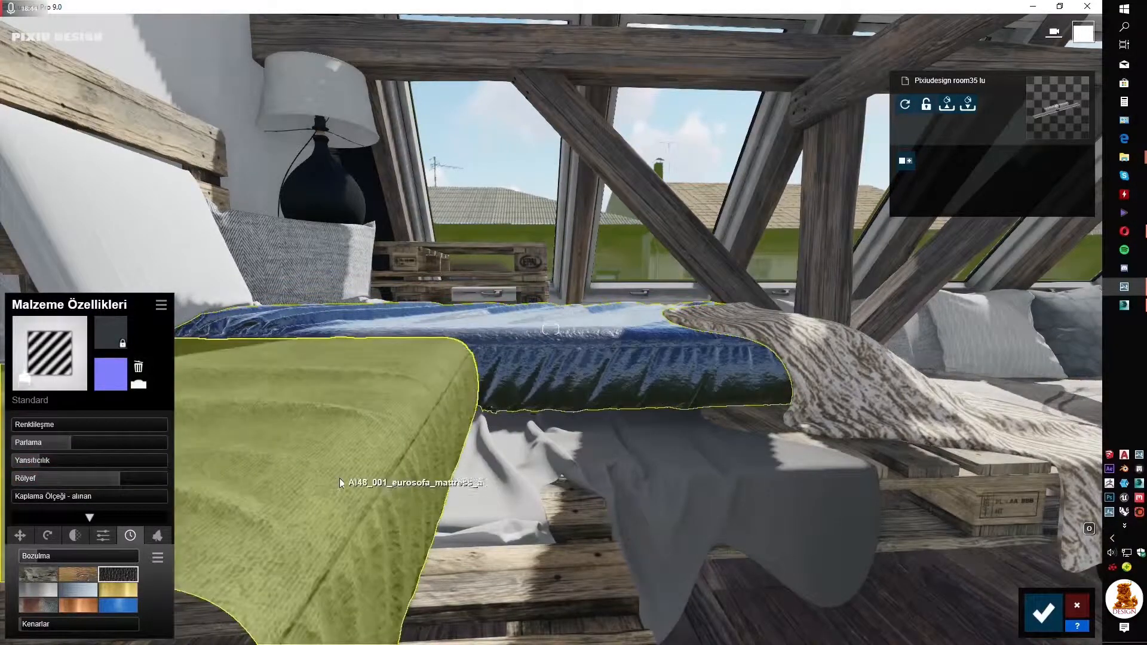
pyautogui.click(59, 449)
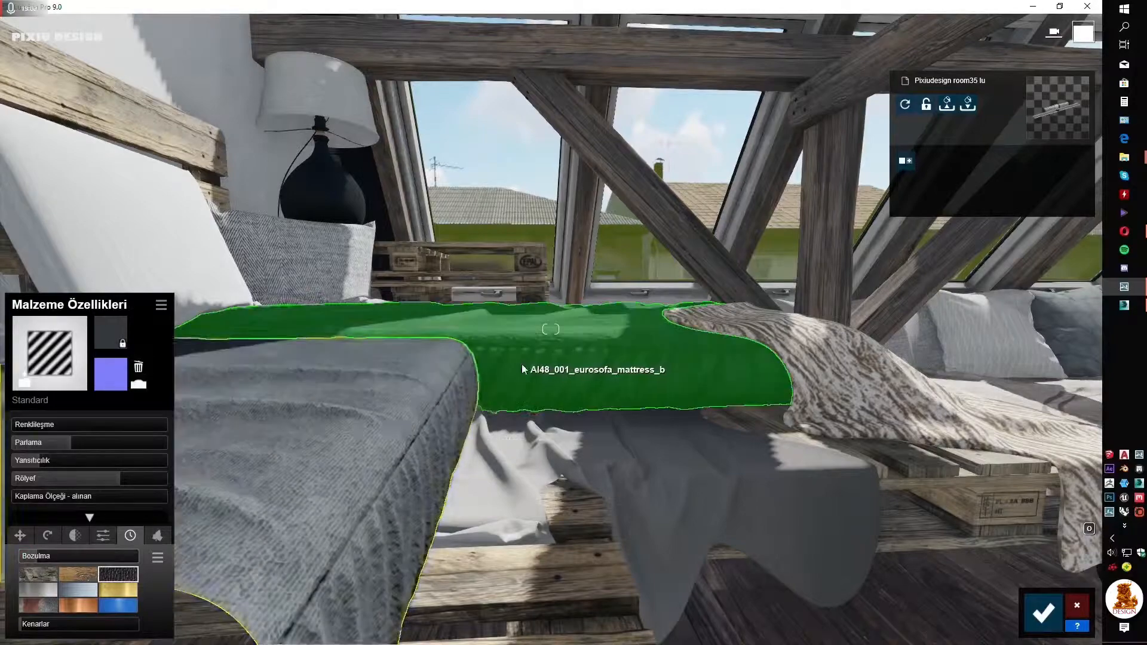
pyautogui.click(334, 480)
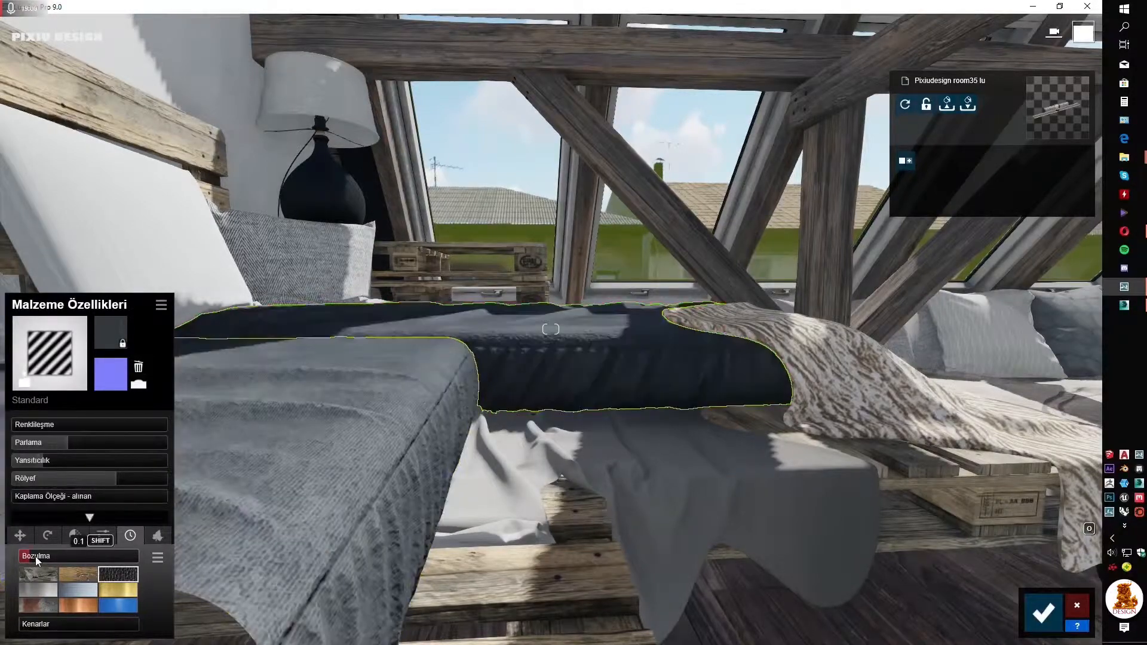
# - Select the animal-print throw at the end of the mattress and show the nature library's fur materials
pyautogui.moveTo(440, 471); pyautogui.dragTo(618, 447, button='right')
pyautogui.press('w')
pyautogui.click(617, 446)
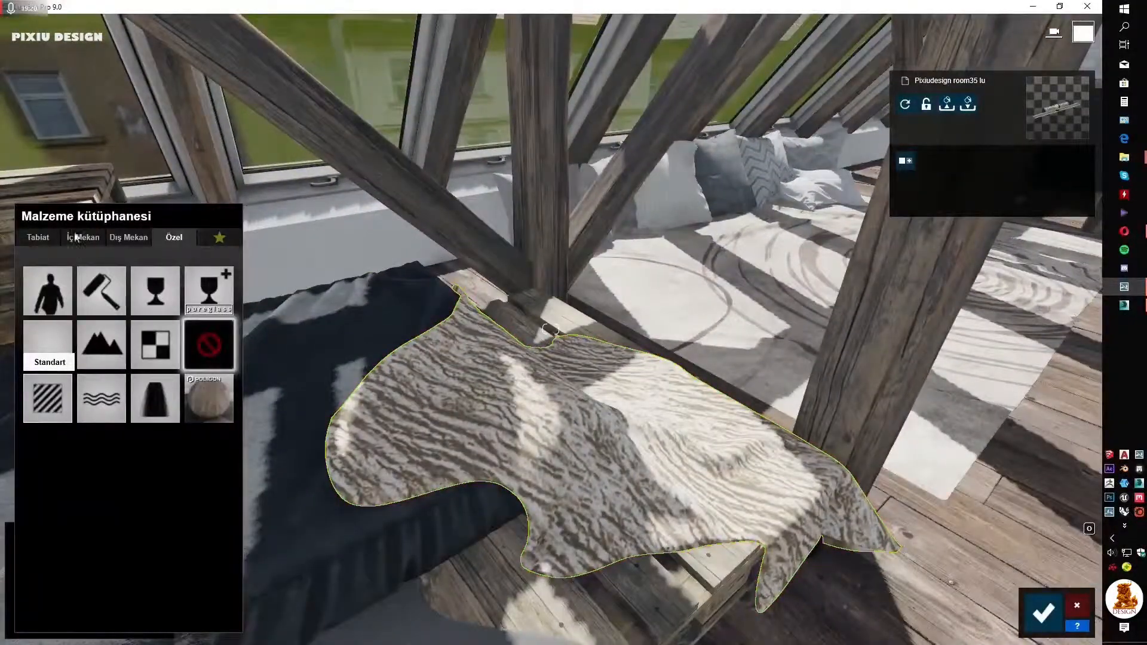
pyautogui.click(38, 237)
pyautogui.click(173, 306)
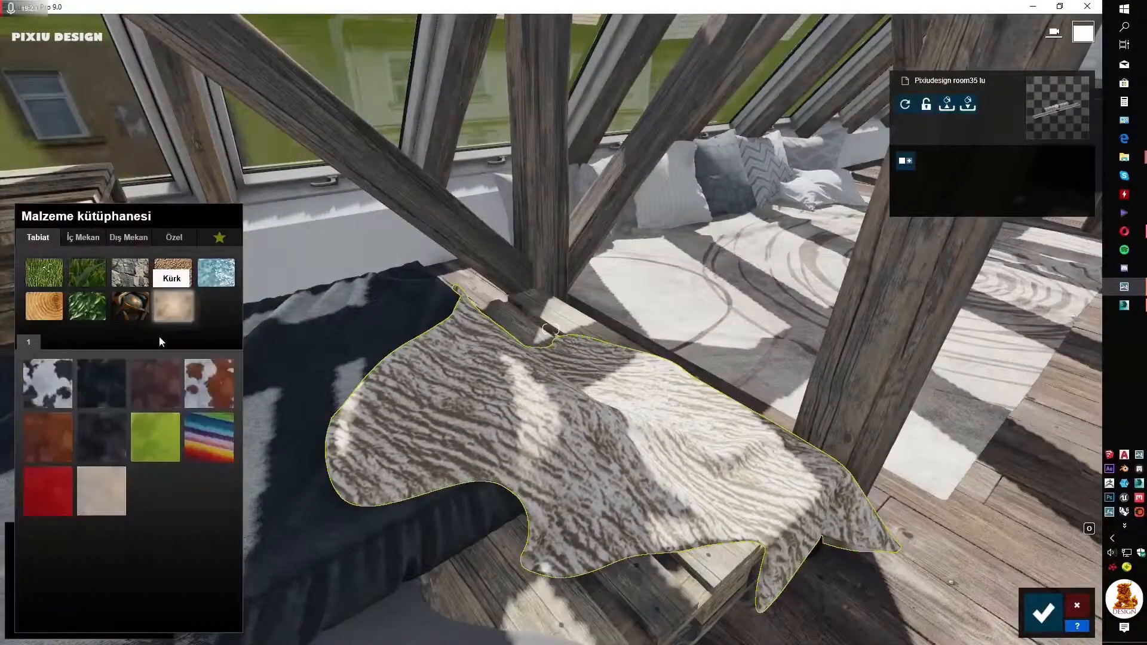
# - Try the rainbow-striped fur on the throw and inspect it from a distance
pyautogui.click(220, 439)
pyautogui.press('s')
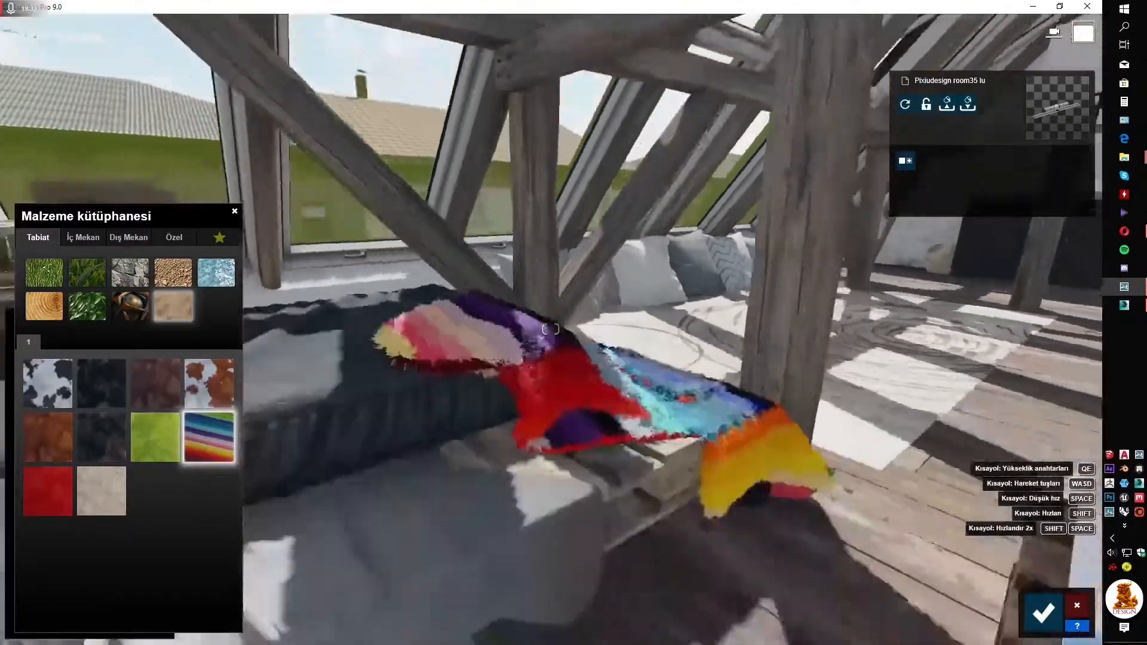
pyautogui.press('w')
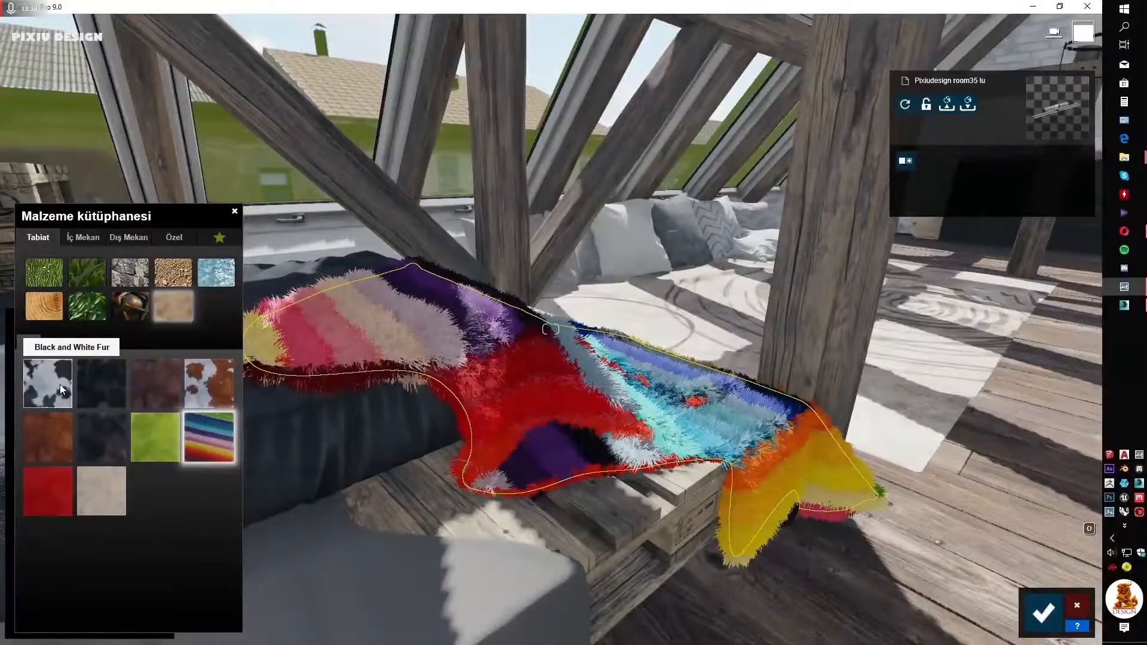
# - Apply Black and White Fur to the throw, adjust its velvet scale and set the density to about 0.3
pyautogui.click(60, 385)
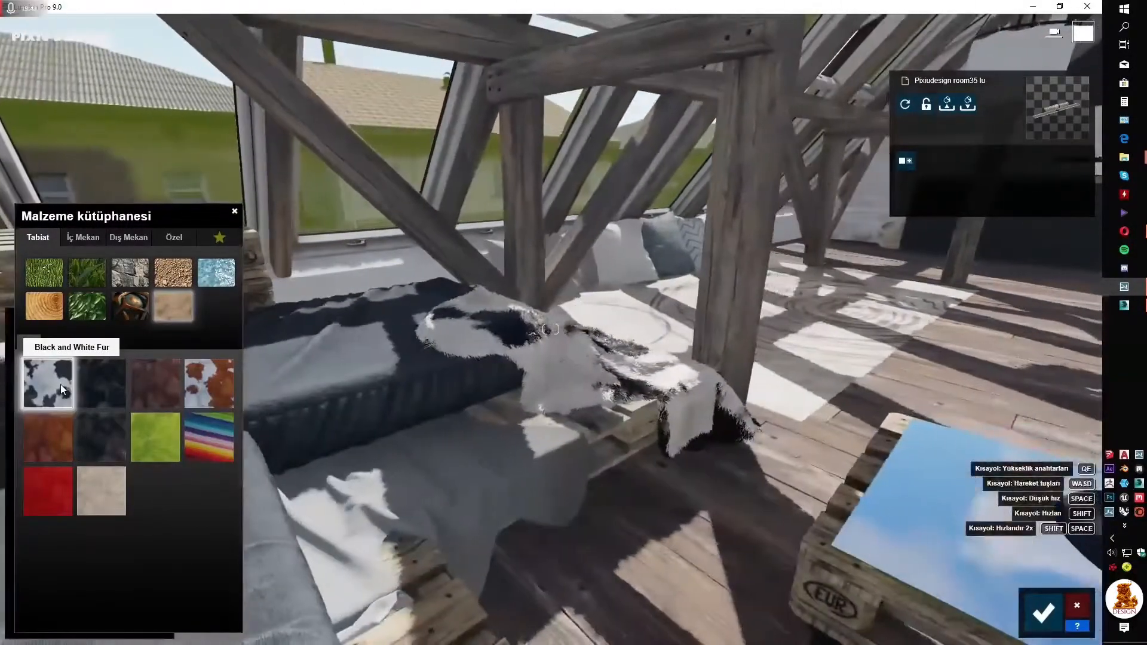
pyautogui.moveTo(70, 585); pyautogui.dragTo(104, 586)
pyautogui.press('s')
pyautogui.moveTo(105, 586); pyautogui.dragTo(90, 575, button='right')
pyautogui.moveTo(66, 605); pyautogui.dragTo(74, 608)
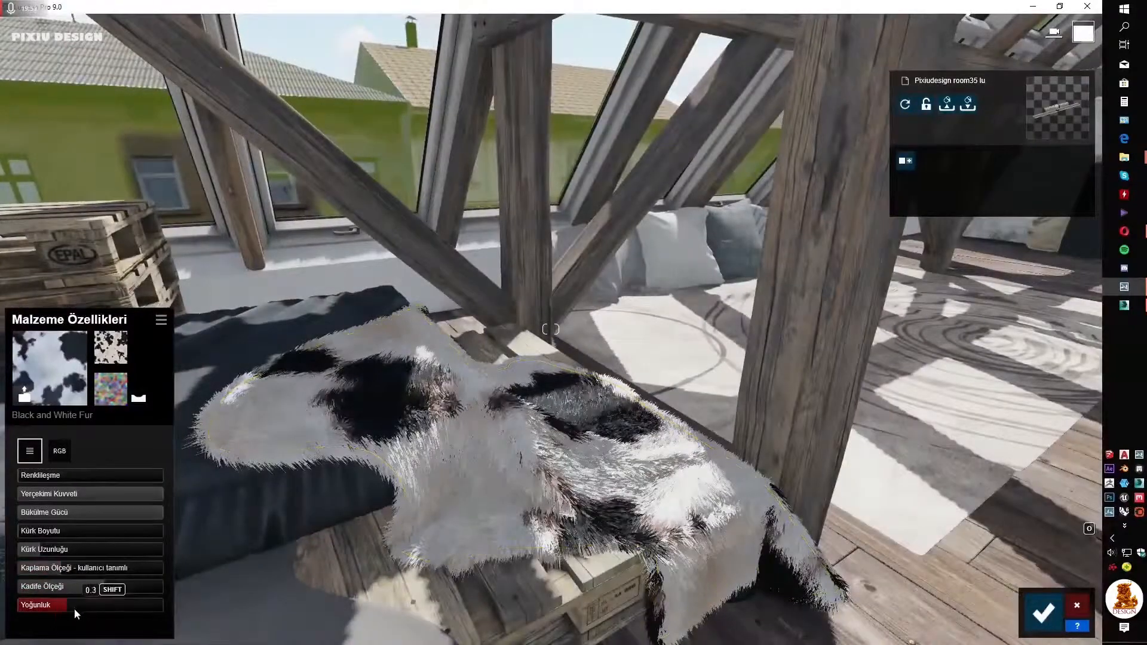
# - Reduce the map scale and fur length of the throw's Black and White Fur
pyautogui.moveTo(39, 568); pyautogui.dragTo(277, 546)
pyautogui.press('s')
pyautogui.moveTo(276, 546); pyautogui.dragTo(203, 546, button='right')
pyautogui.press('w')
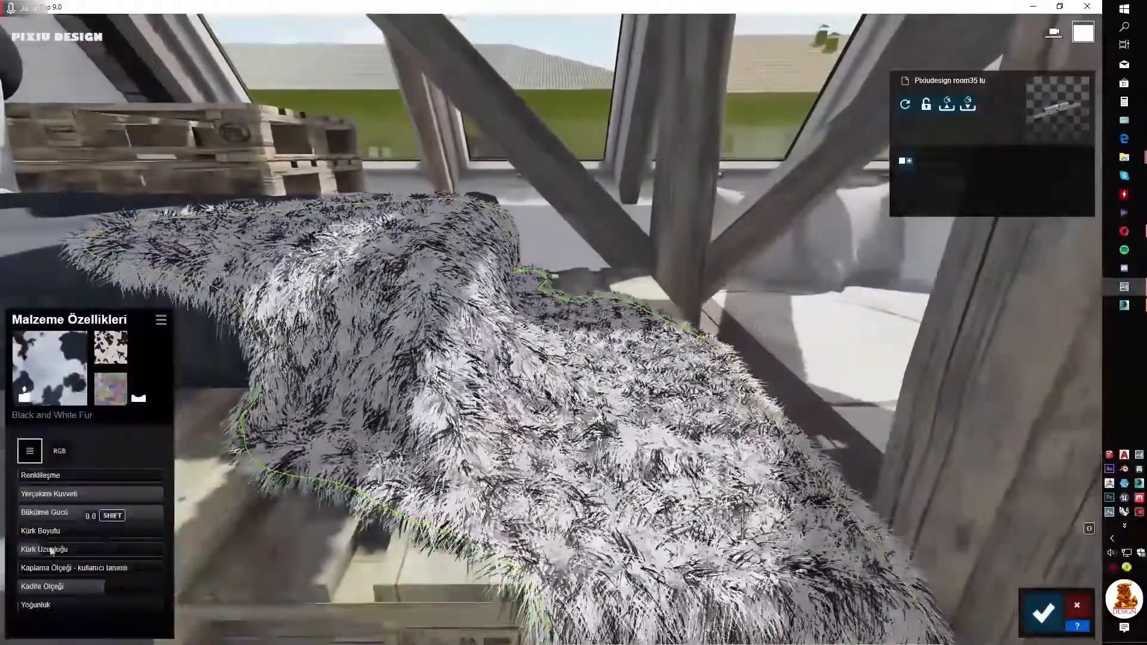
pyautogui.moveTo(51, 550); pyautogui.dragTo(274, 501)
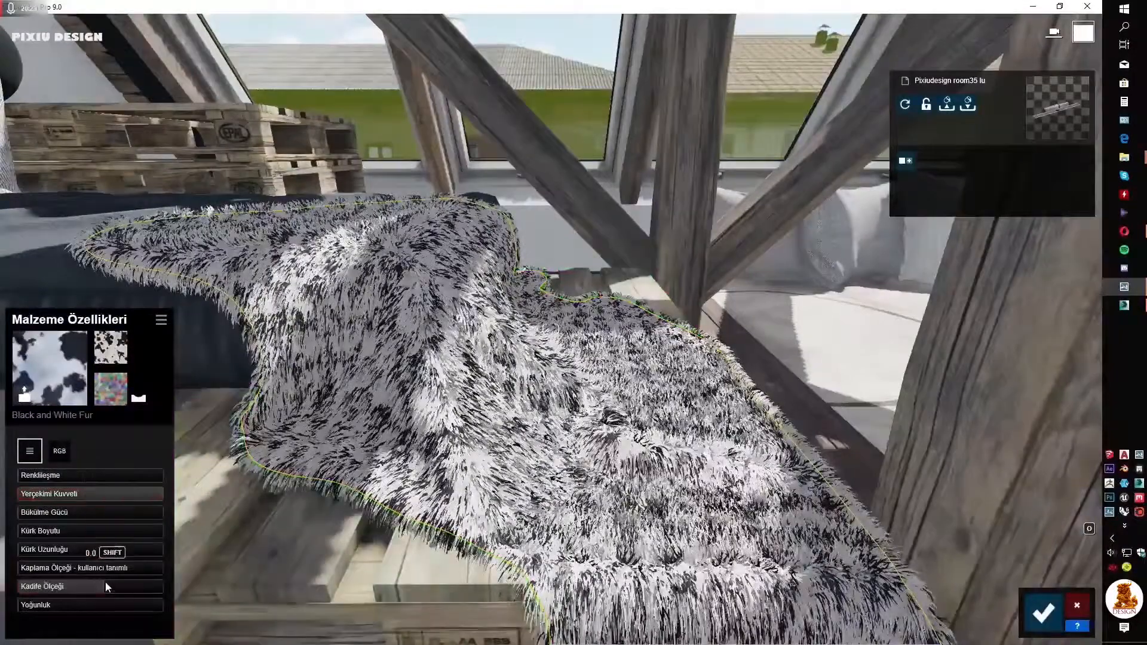
# - Raise the throw's velvet scale and set its fur density to about 0.7
pyautogui.moveTo(105, 584); pyautogui.dragTo(3, 604)
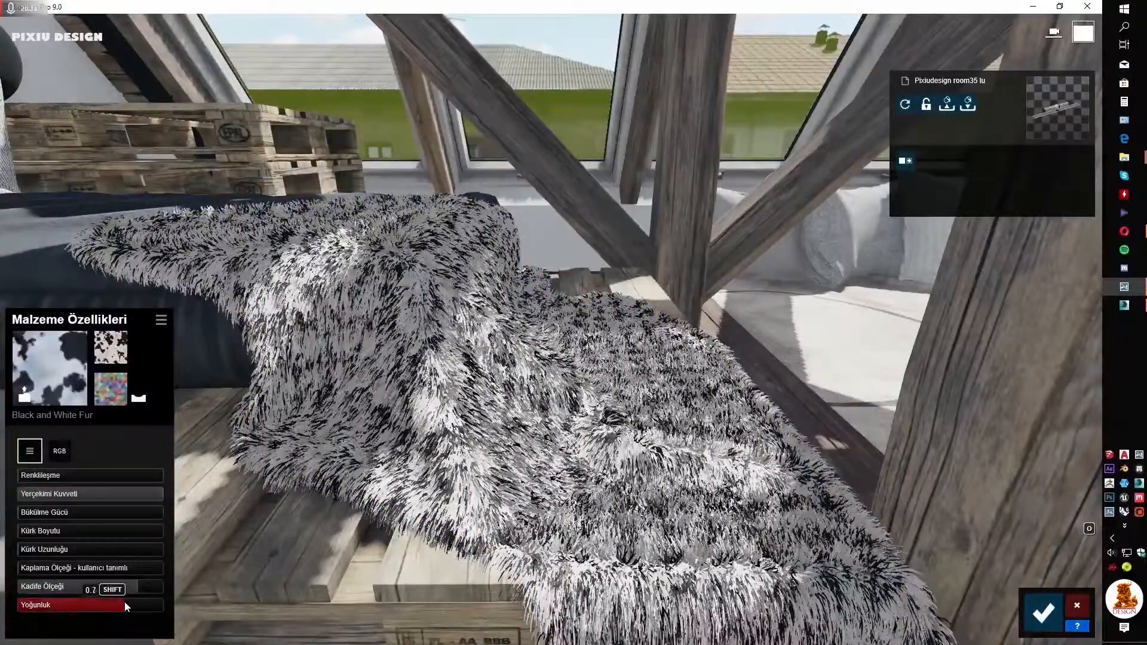
pyautogui.press('s')
pyautogui.moveTo(510, 475)
pyautogui.mouseDown(button='right')
pyautogui.moveTo(472, 478)
pyautogui.moveTo(537, 486)
pyautogui.moveTo(511, 475)
pyautogui.mouseUp(button='right')
pyautogui.press('w')
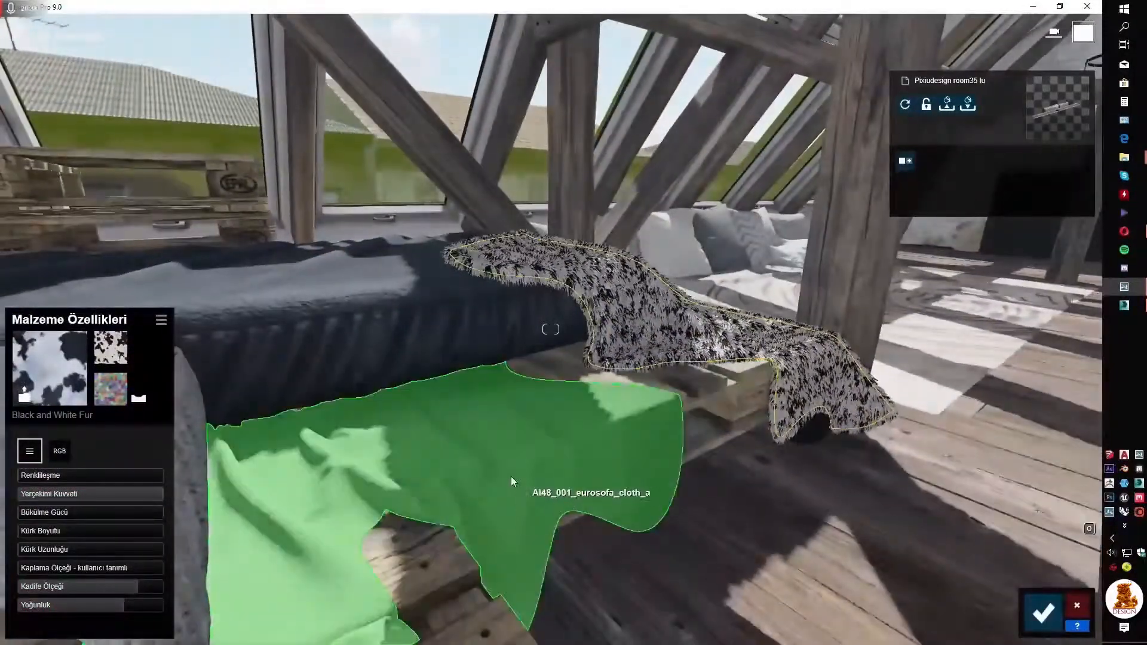
# - Apply Black and White Fur from the nature library to the draped cloth eurosofa_cloth_a
pyautogui.click(511, 476)
pyautogui.click(38, 237)
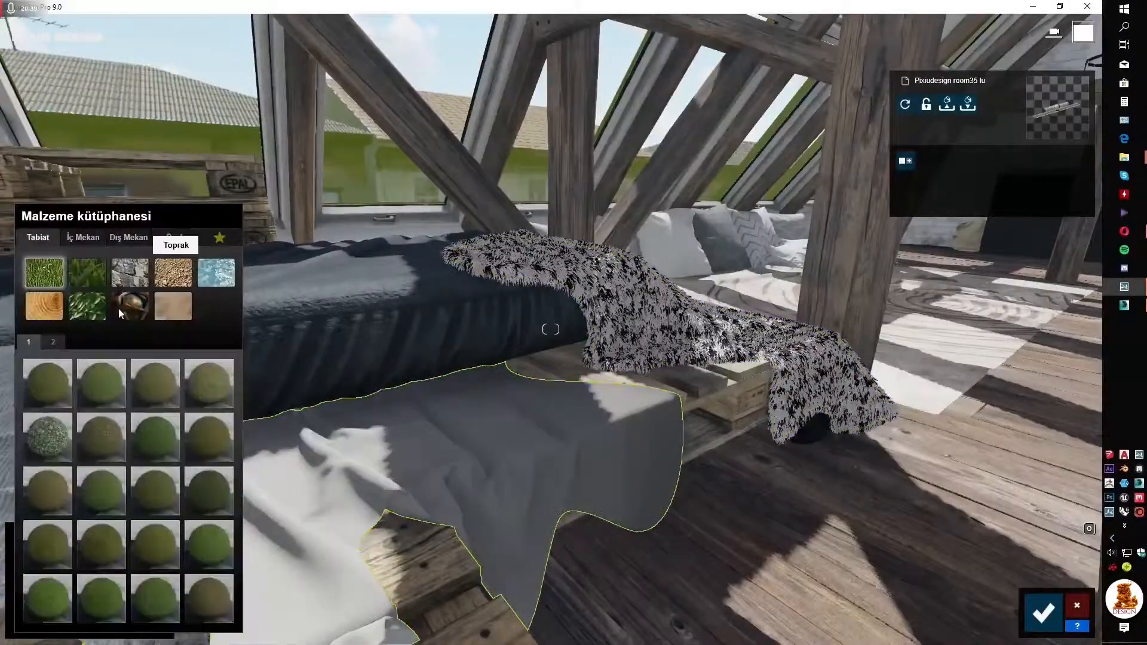
pyautogui.click(173, 305)
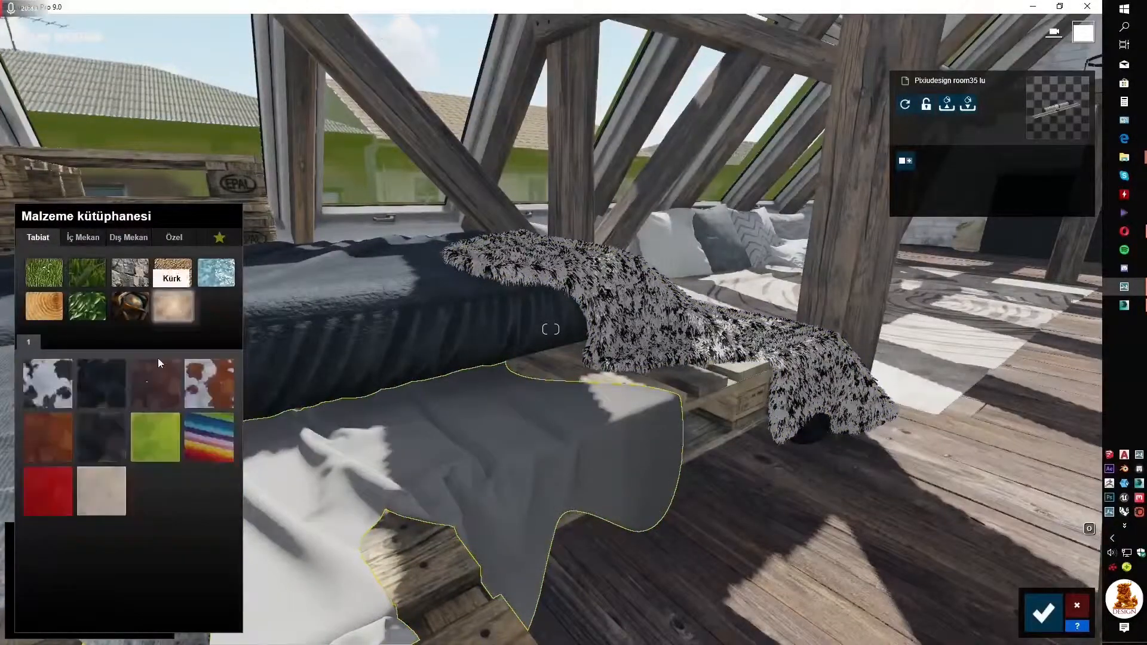
pyautogui.click(89, 392)
pyautogui.click(60, 390)
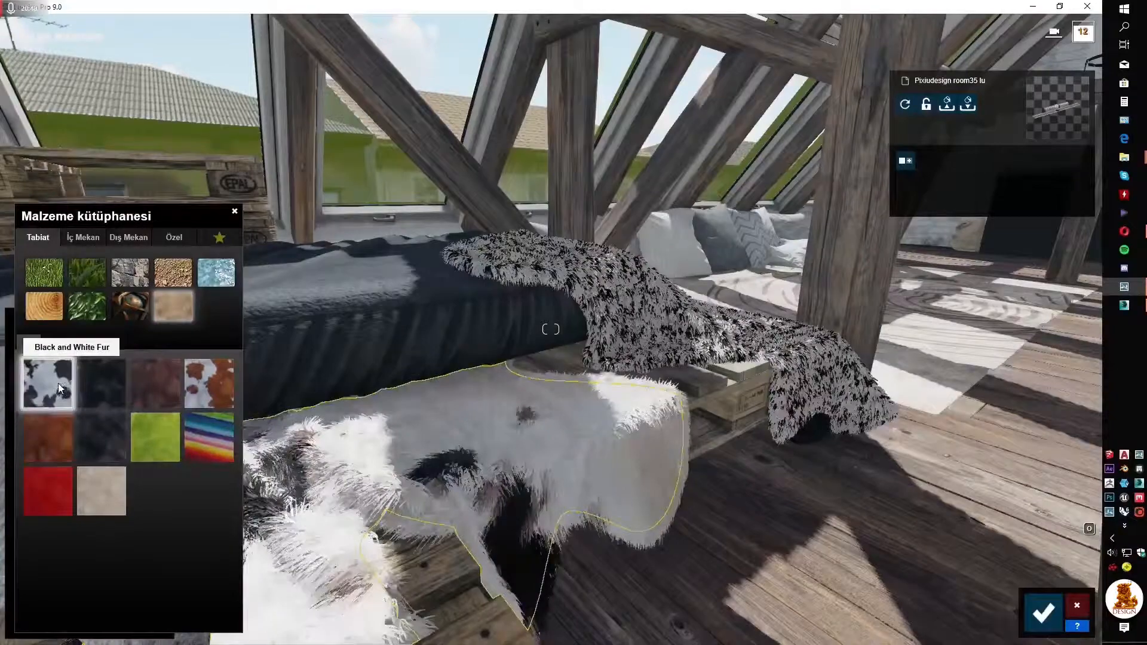
pyautogui.click(56, 389)
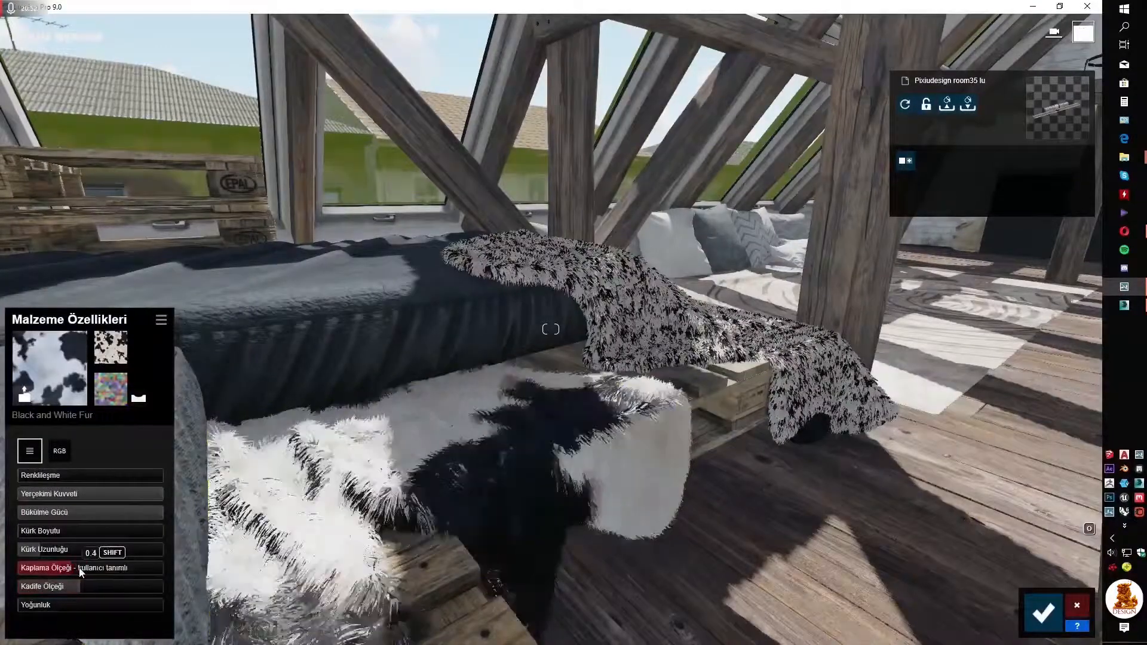
# - Set the draped cloth's map scale to about 0.2 and raise its velvet scale and density
pyautogui.moveTo(50, 573); pyautogui.dragTo(43, 577)
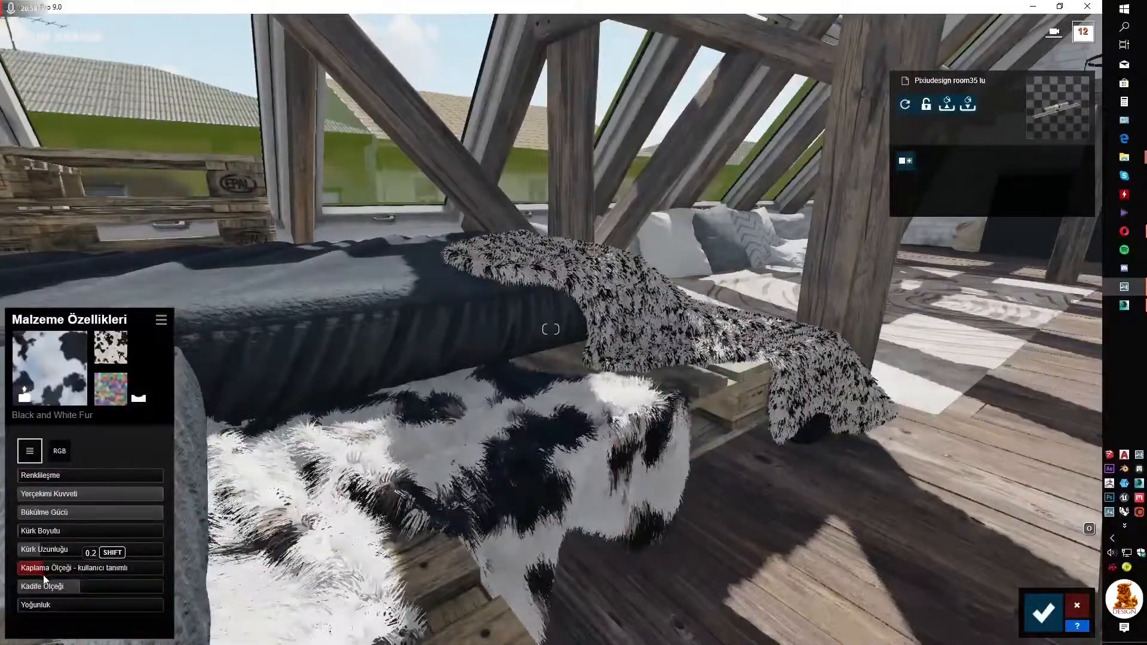
pyautogui.press('s')
pyautogui.moveTo(157, 463); pyautogui.dragTo(202, 453, button='right')
pyautogui.keyDown('shift'); pyautogui.moveTo(66, 569); pyautogui.dragTo(70, 567); pyautogui.keyUp('shift')
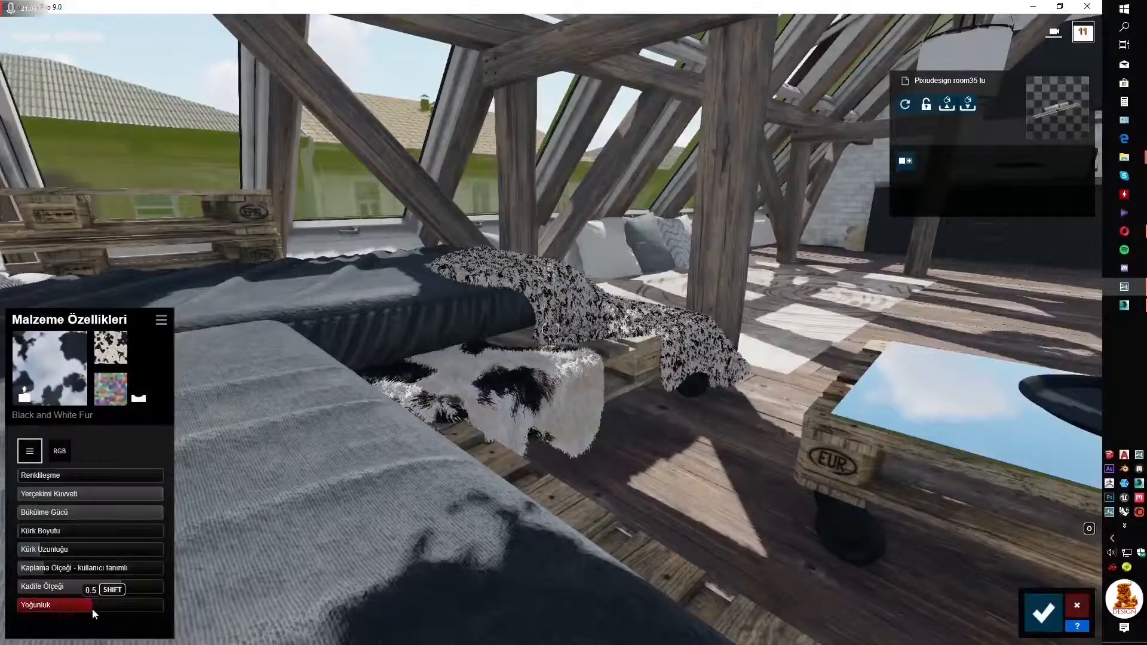
pyautogui.moveTo(132, 586); pyautogui.dragTo(148, 586)
# - Set the draped cloth's fur length to about 0.4 and reduce its bending strength
pyautogui.press('w')
pyautogui.moveTo(281, 454); pyautogui.dragTo(285, 486, button='right')
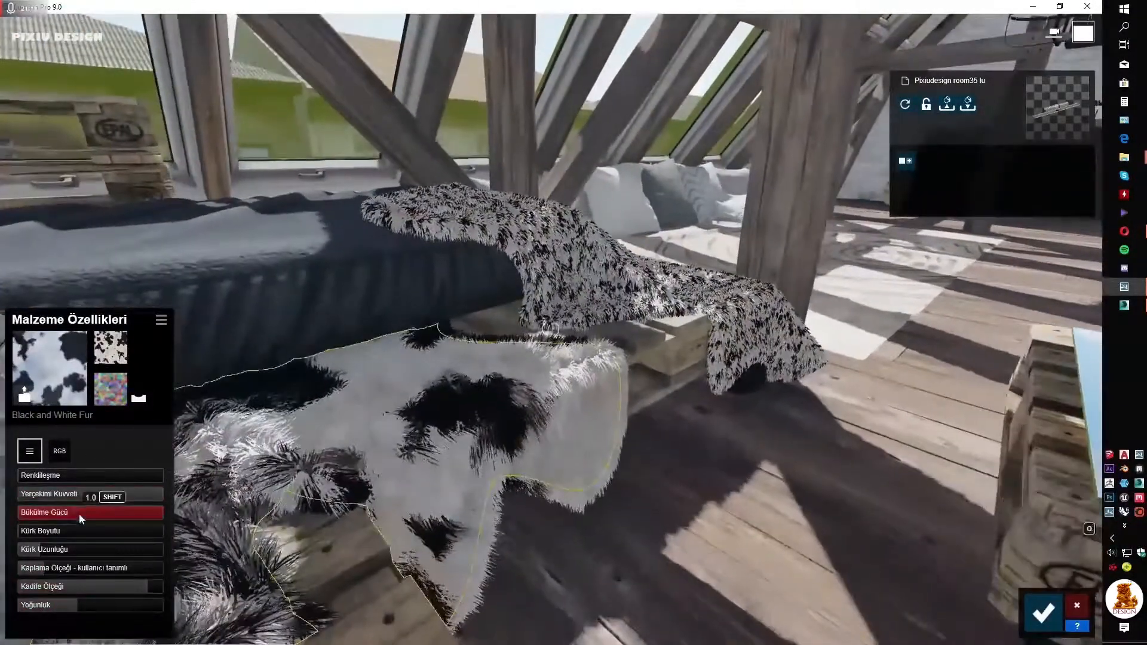
pyautogui.moveTo(68, 531); pyautogui.dragTo(47, 532)
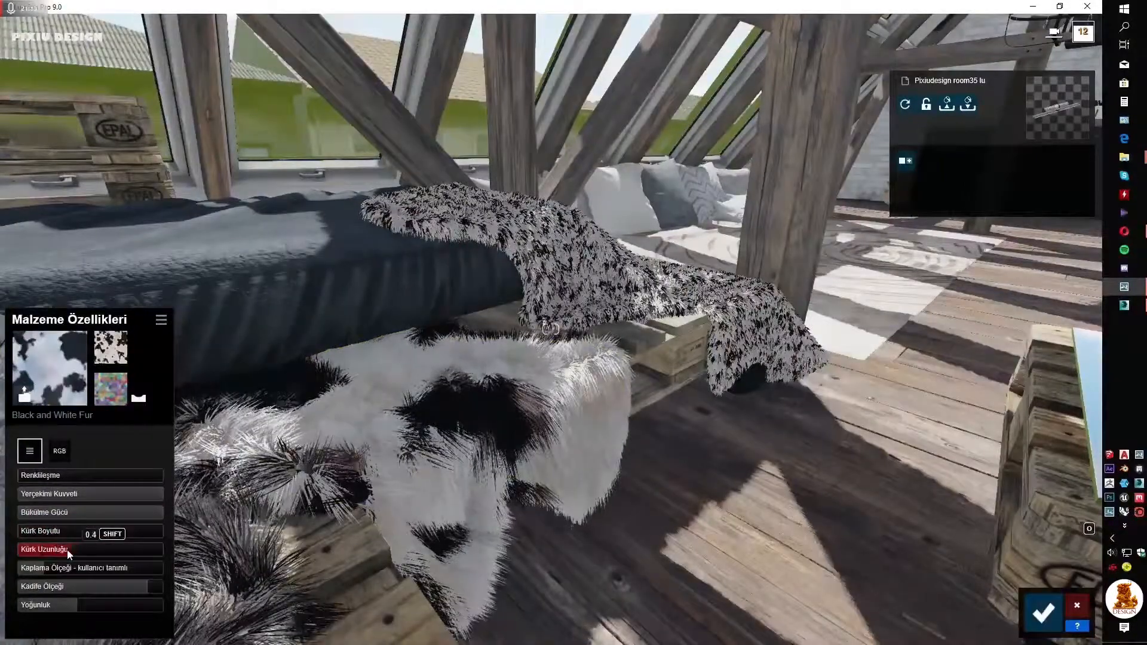
pyautogui.click(74, 512)
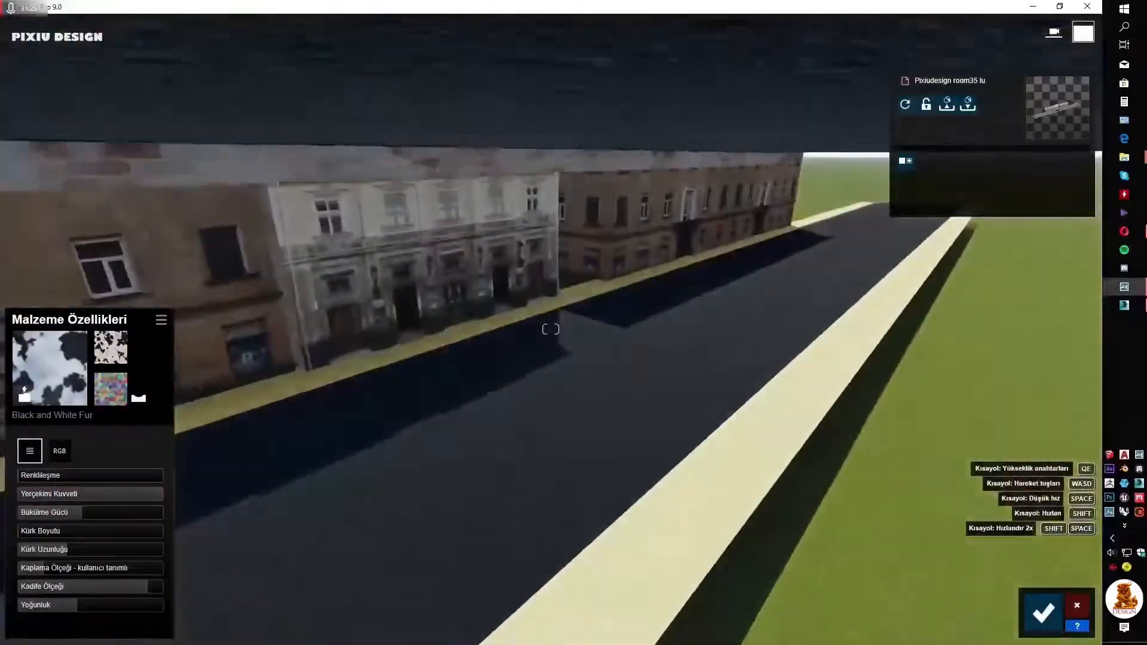
# - Assign the Standard material to the carpet, raise its relief and lower its reflectivity and gloss
pyautogui.press('w')
pyautogui.moveTo(551, 330); pyautogui.dragTo(524, 486, button='right')
pyautogui.press('w')
pyautogui.click(59, 400)
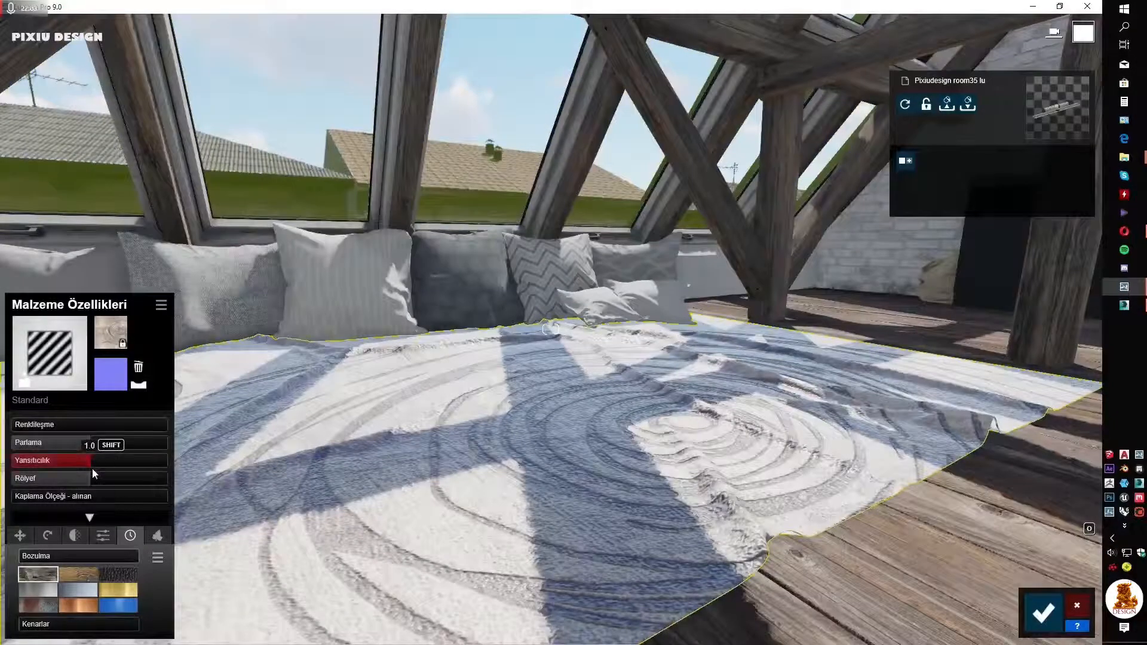
pyautogui.moveTo(92, 476); pyautogui.dragTo(129, 479)
pyautogui.click(75, 443)
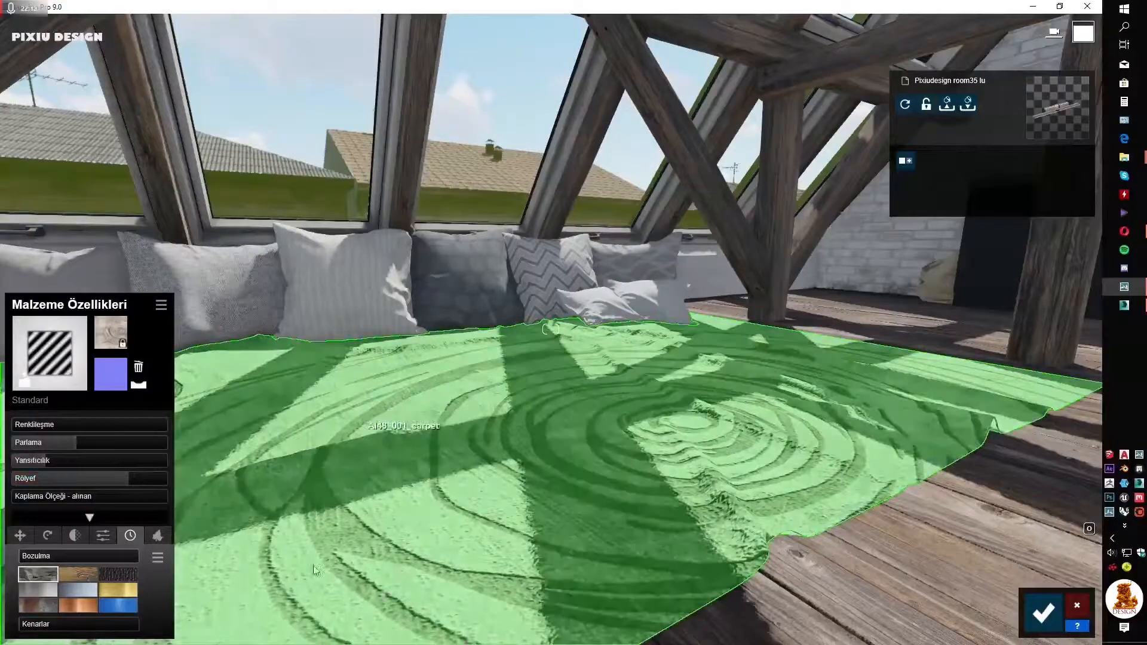
# - Assign the Standard material to pillows_2 with gloss about 0.9, higher relief, lower reflectivity and slight leather weathering
pyautogui.moveTo(477, 280); pyautogui.dragTo(353, 351, button='right')
pyautogui.press('w')
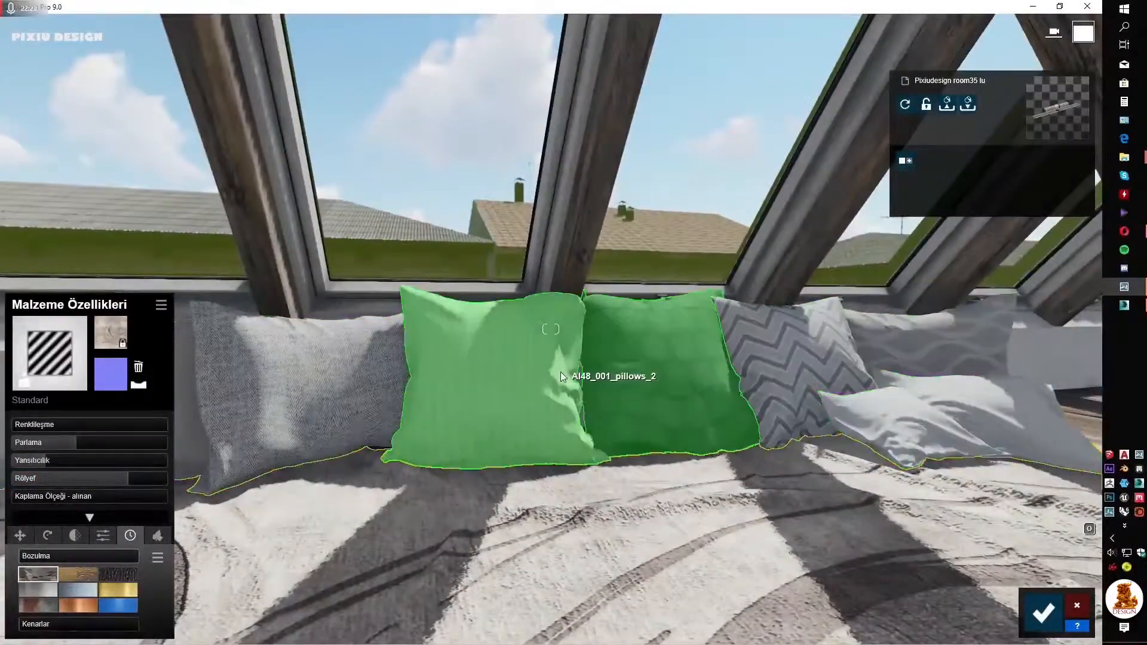
pyautogui.click(50, 370)
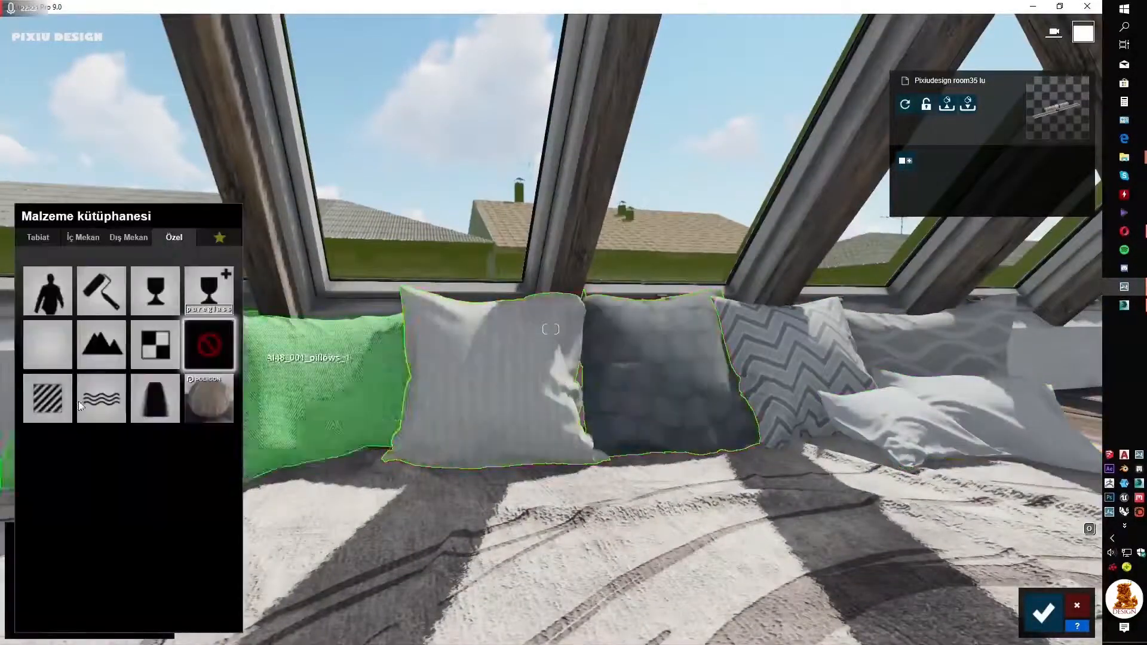
pyautogui.click(48, 399)
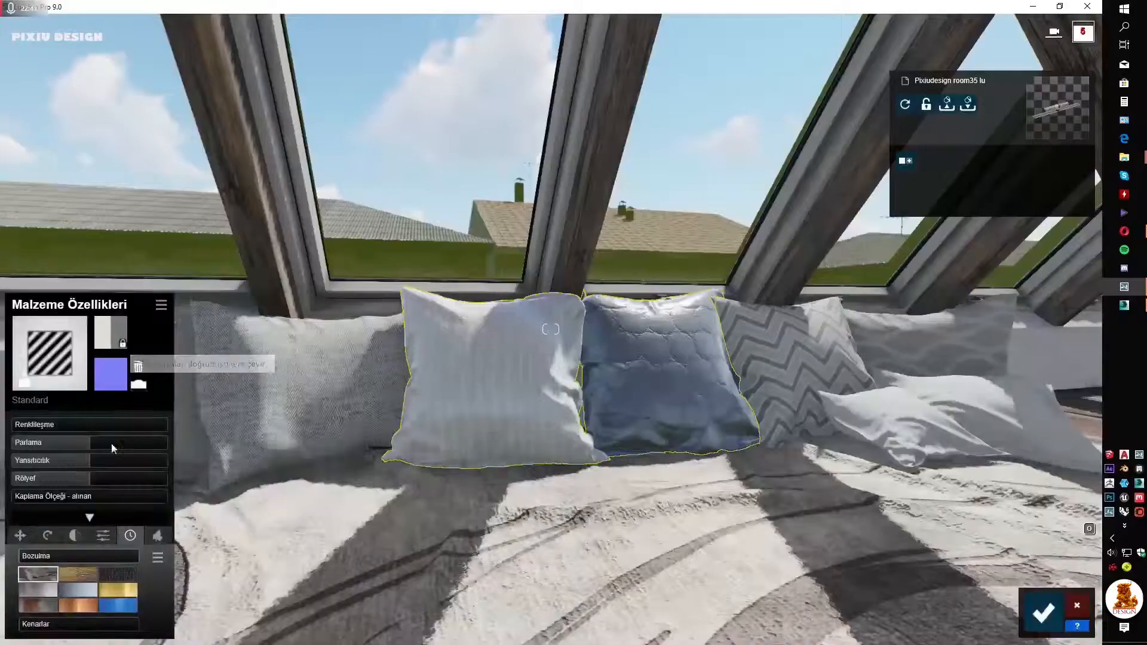
pyautogui.moveTo(85, 462)
pyautogui.mouseDown()
pyautogui.moveTo(37, 462)
pyautogui.moveTo(79, 442)
pyautogui.moveTo(114, 478)
pyautogui.moveTo(149, 476)
pyautogui.moveTo(82, 444)
pyautogui.mouseUp()
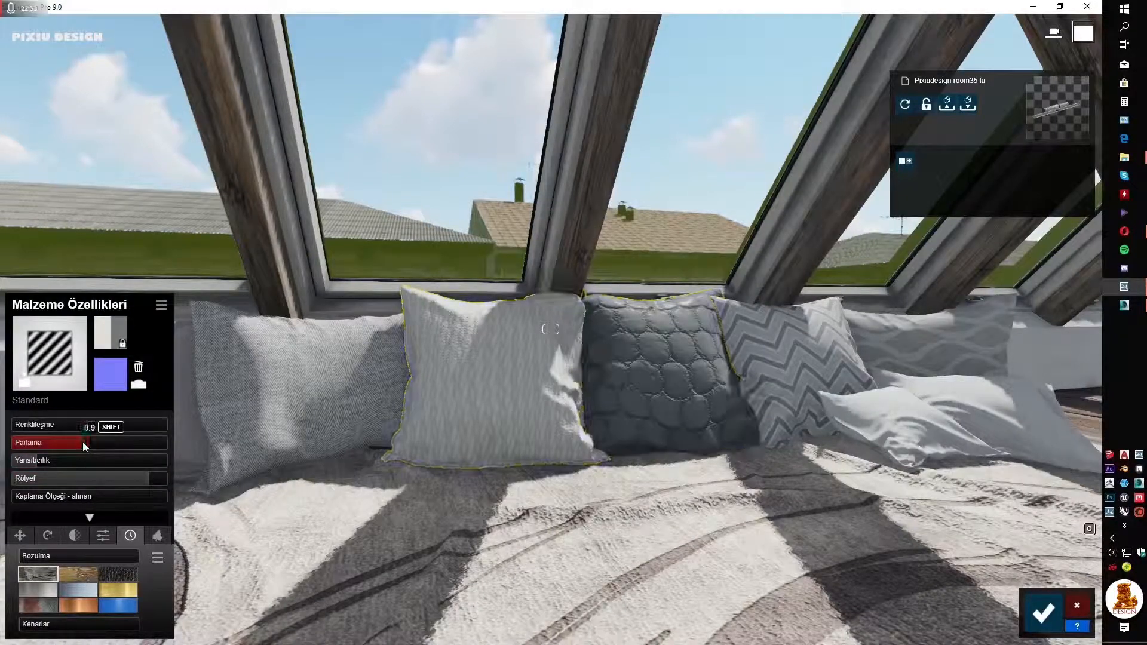
pyautogui.click(117, 574)
pyautogui.moveTo(54, 556); pyautogui.dragTo(38, 560)
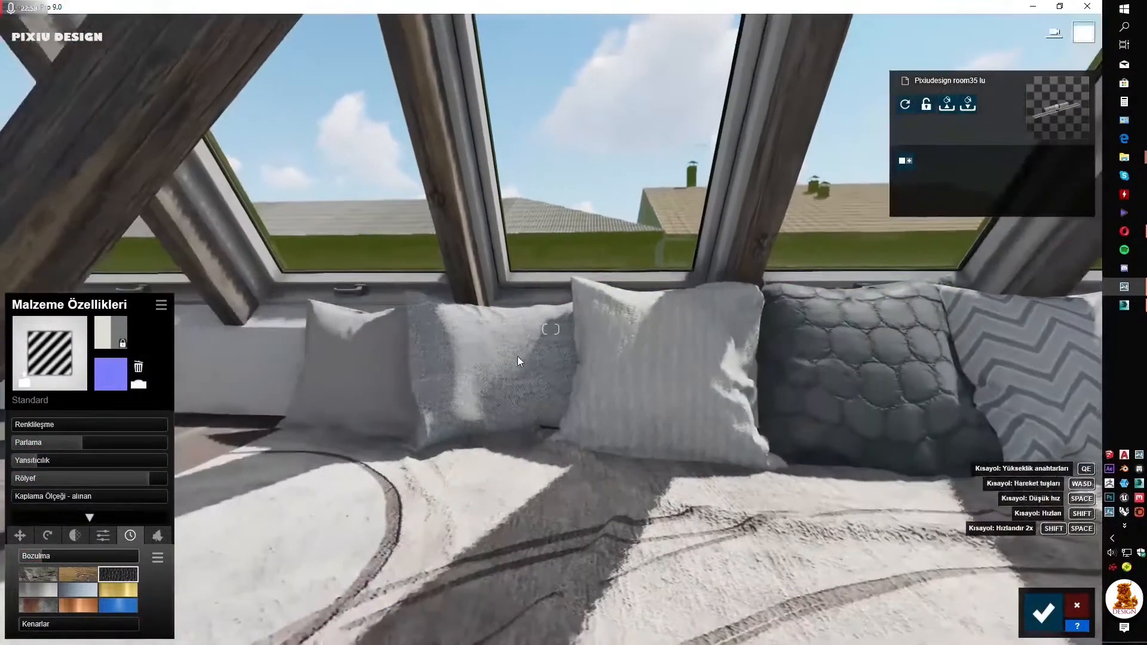
# - Assign the Standard material to pillows_1, raise the relief, lower reflectivity and gloss, and add slight leather weathering
pyautogui.click(517, 356)
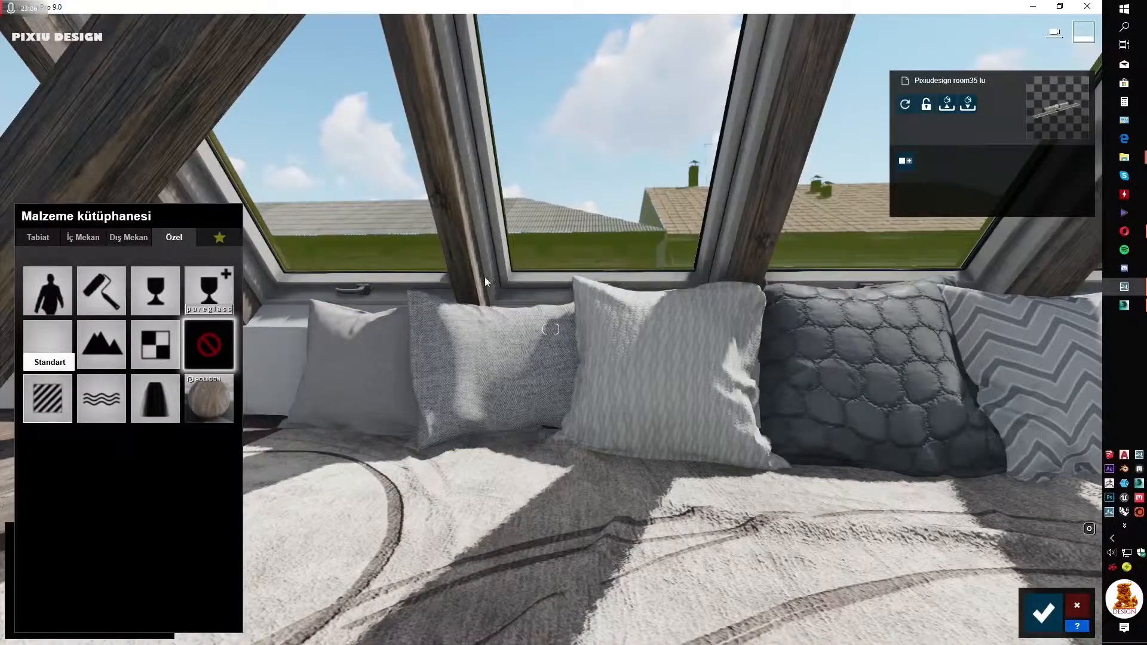
pyautogui.click(48, 398)
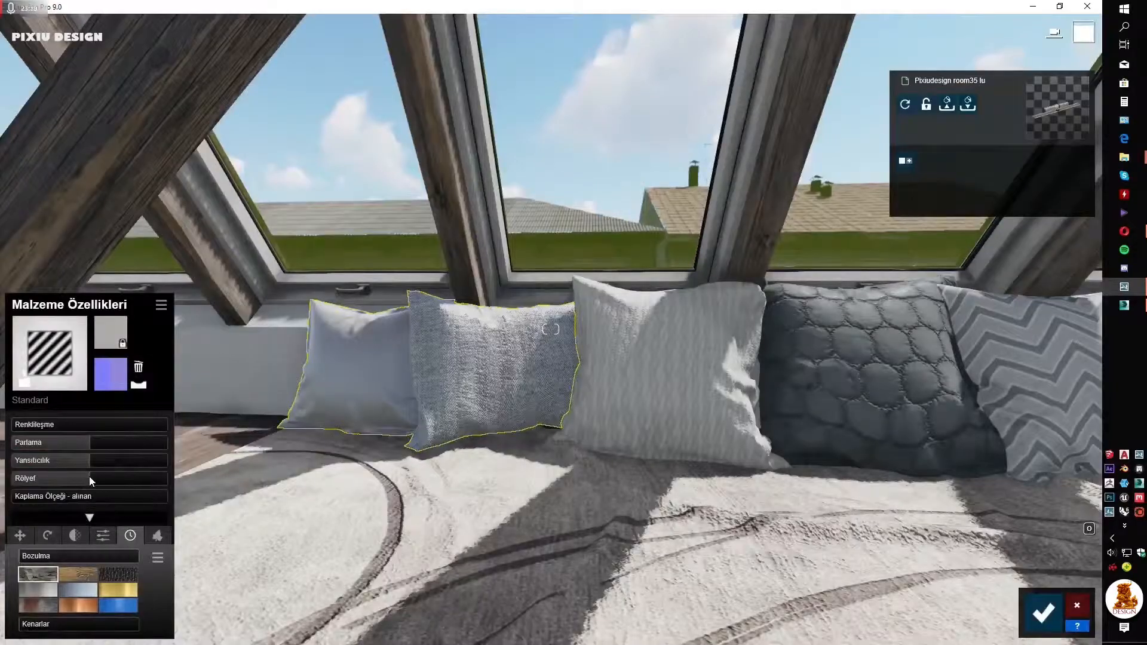
pyautogui.moveTo(90, 479); pyautogui.dragTo(120, 479)
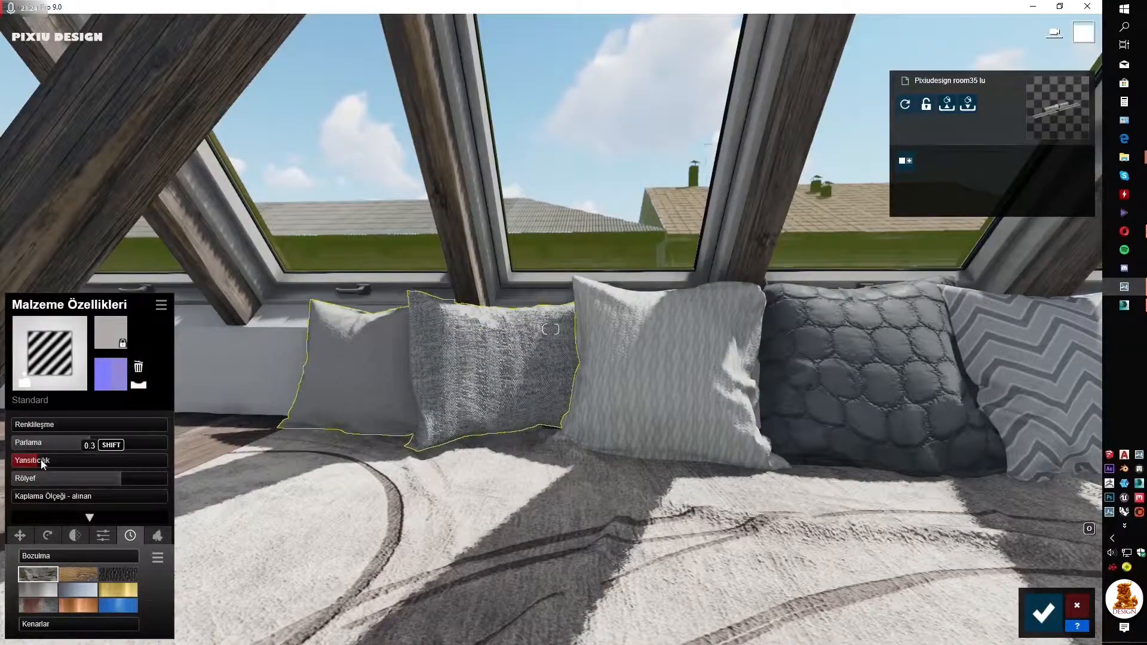
pyautogui.click(121, 572)
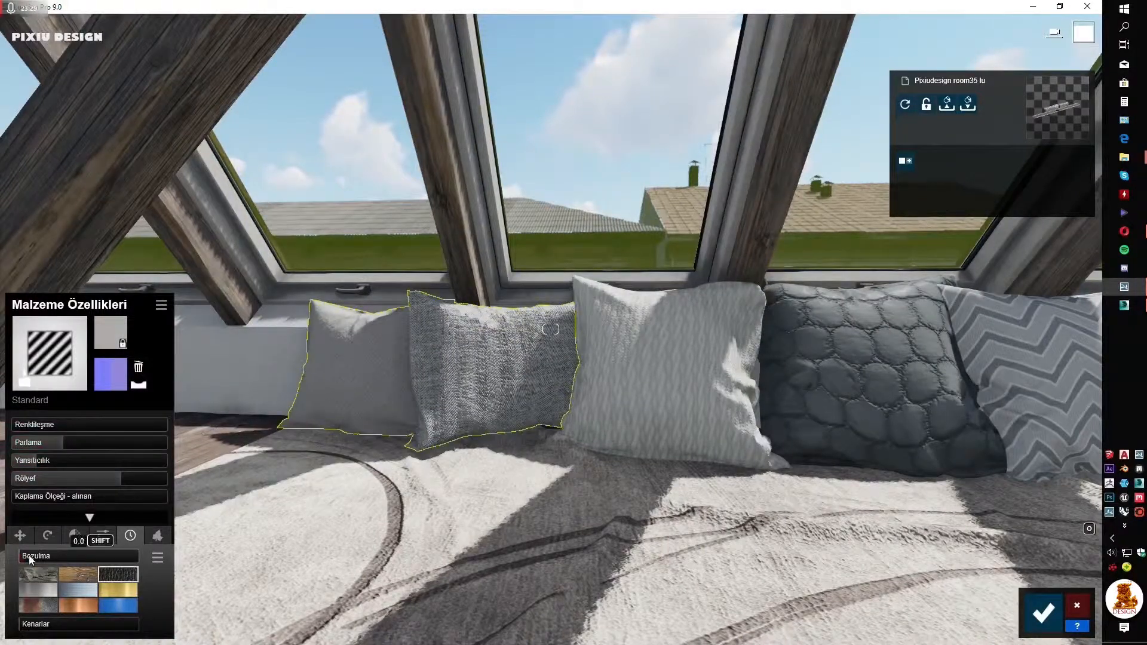
pyautogui.moveTo(28, 555); pyautogui.dragTo(40, 557)
# - Assign the Standard material to pillows_3, lower reflectivity and gloss, raise the relief and add slight weathering
pyautogui.moveTo(310, 524); pyautogui.dragTo(551, 363, button='right')
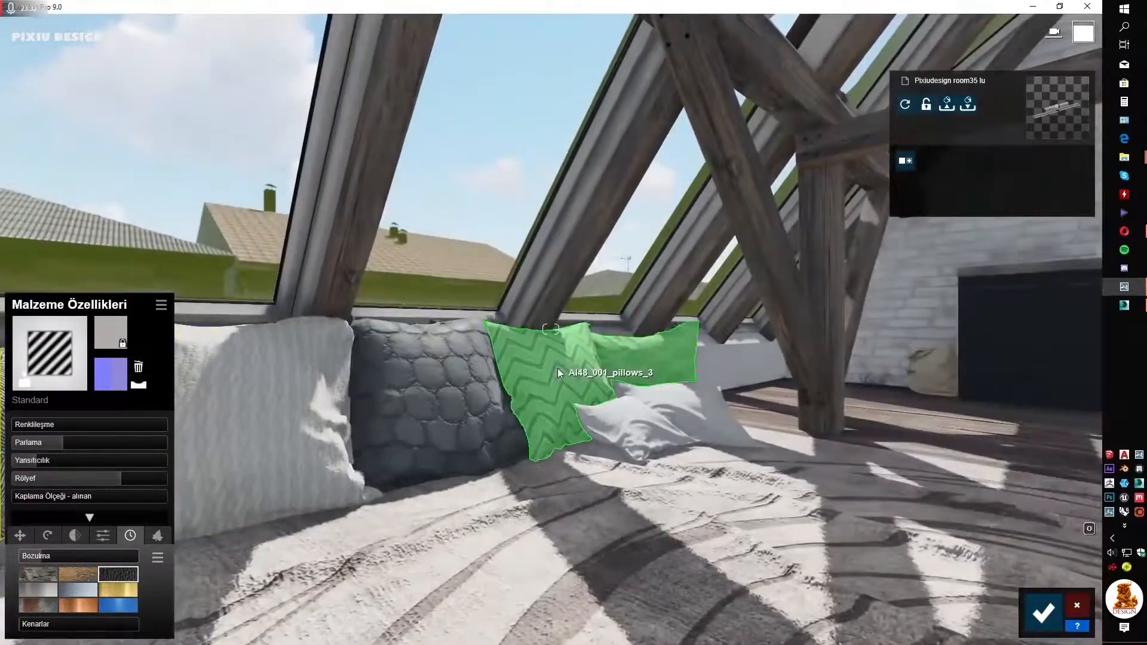
pyautogui.click(557, 368)
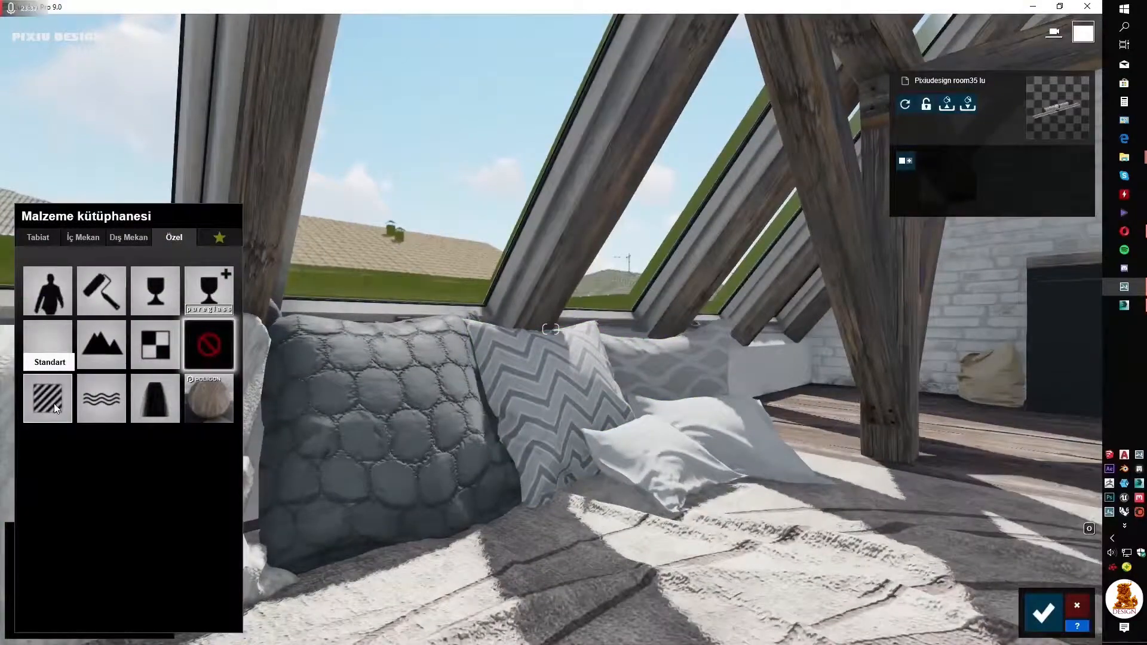
pyautogui.click(54, 404)
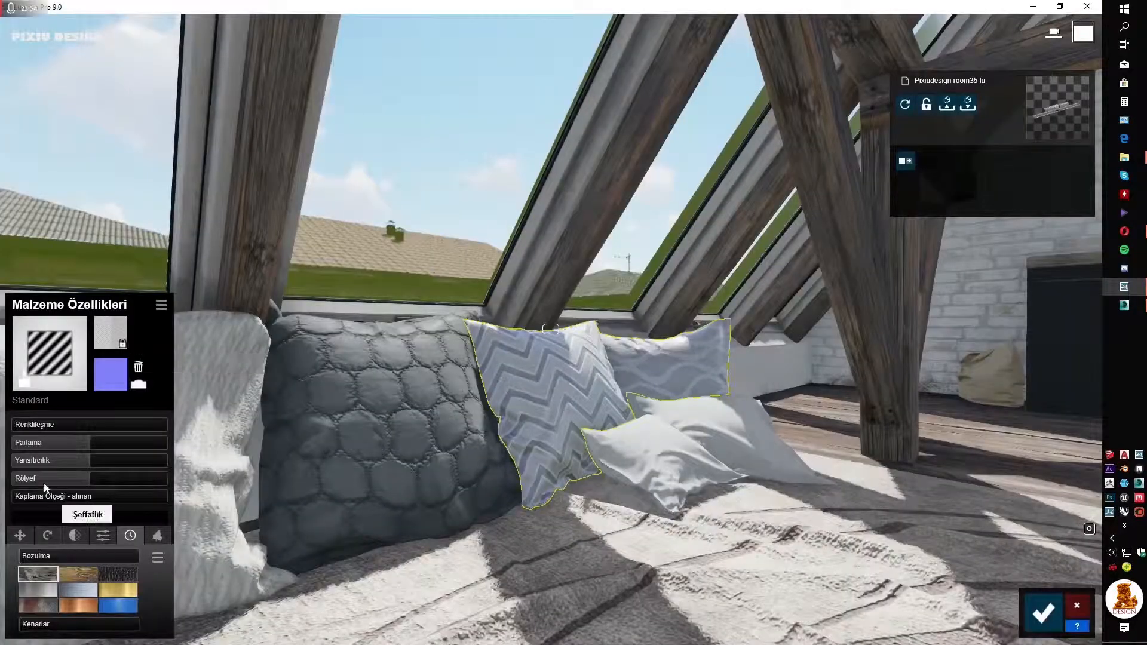
pyautogui.click(38, 461)
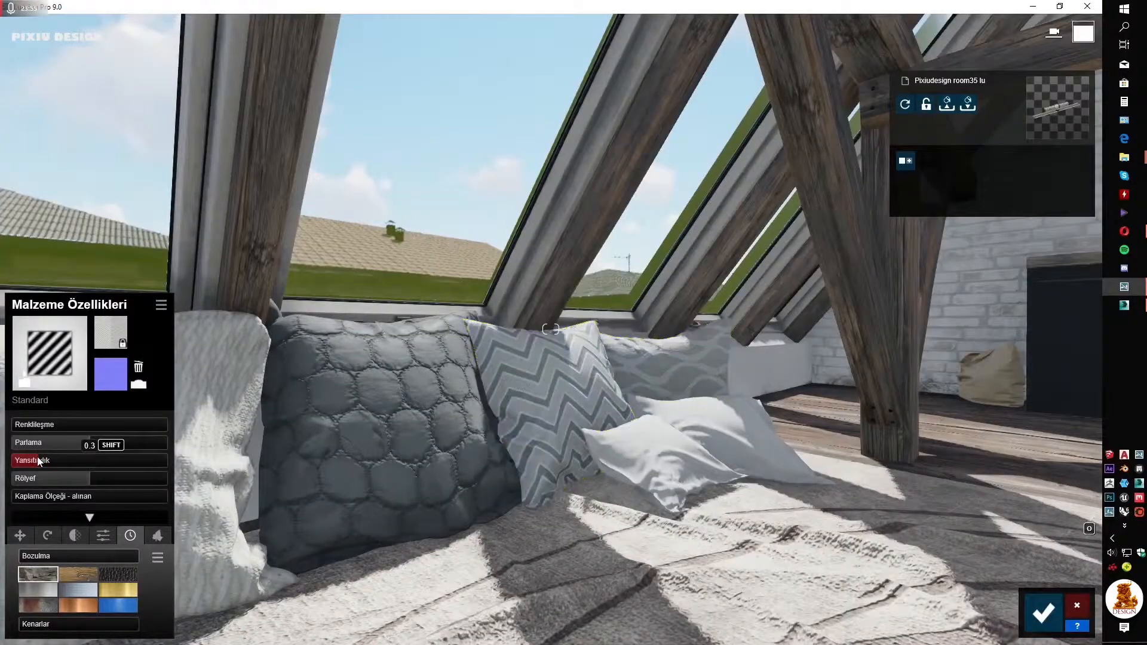
pyautogui.moveTo(93, 478); pyautogui.dragTo(148, 478)
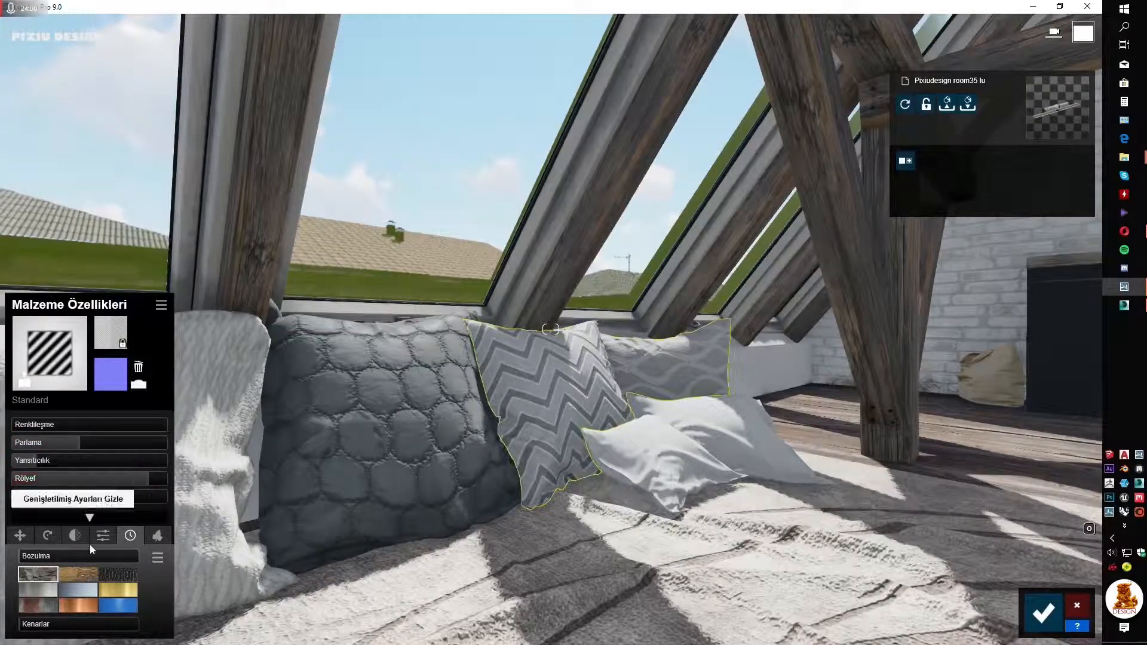
pyautogui.click(47, 554)
# - Assign the Standard material to the two small white pillows and raise their relief
pyautogui.click(51, 382)
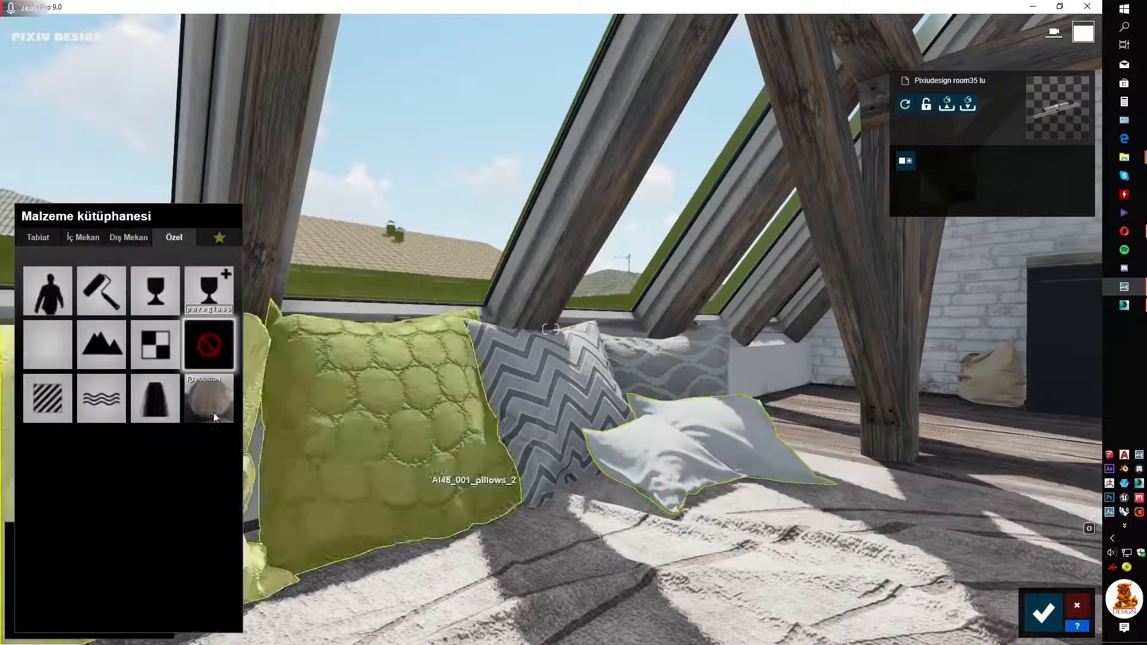
pyautogui.click(52, 394)
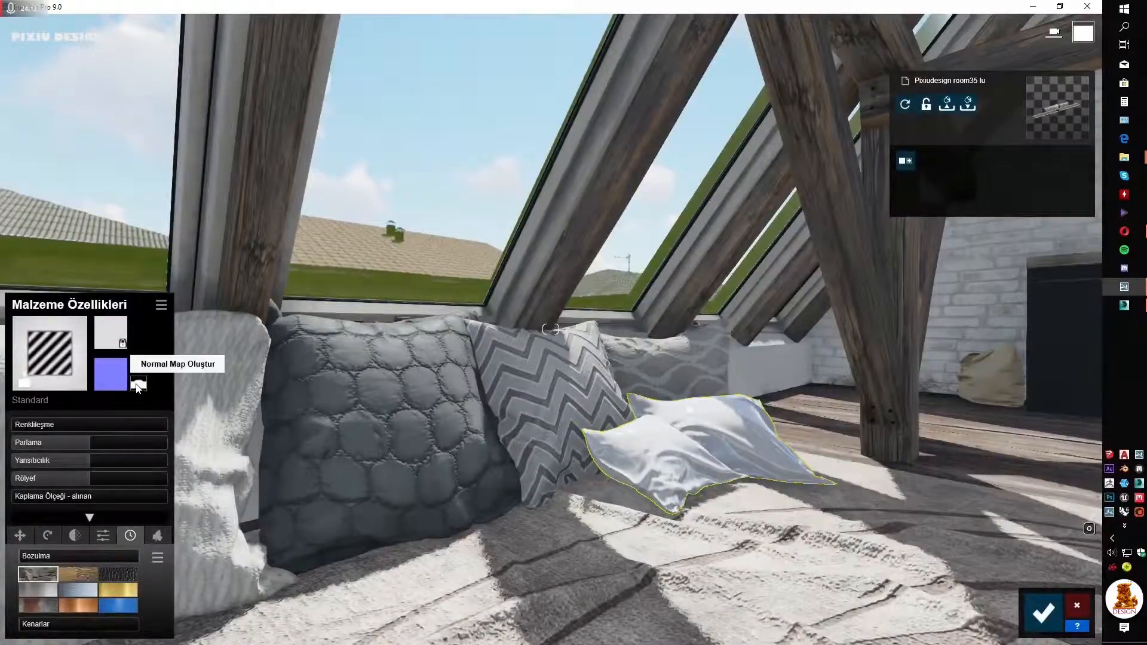
pyautogui.press('w')
pyautogui.moveTo(751, 471); pyautogui.dragTo(735, 495, button='right')
pyautogui.press('s')
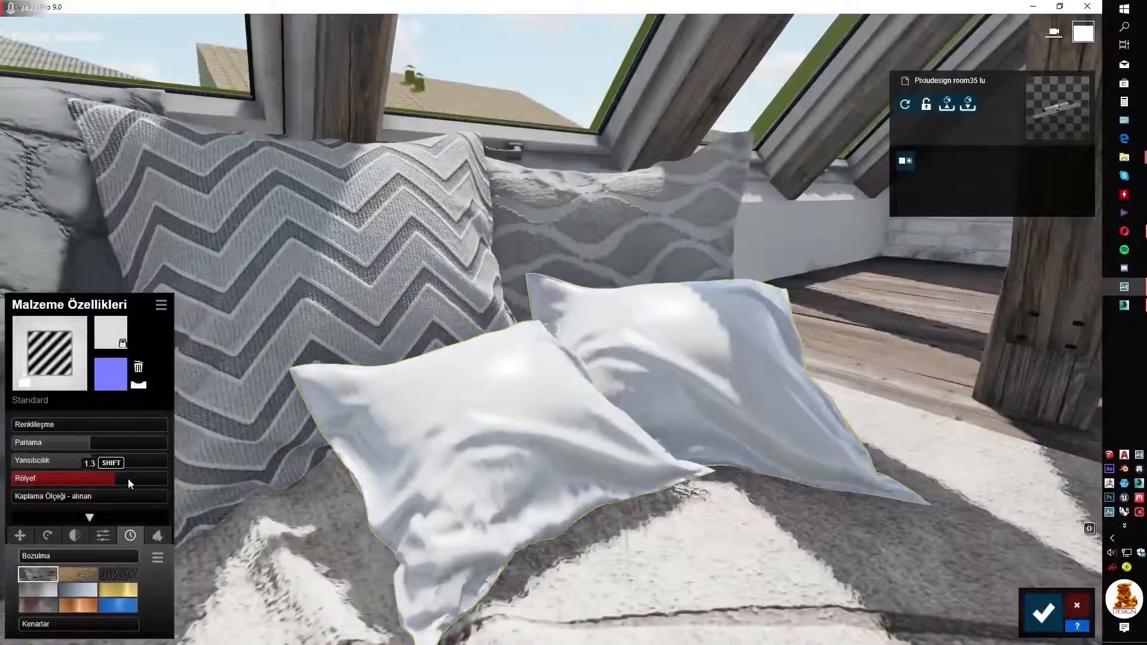
# - Lower the white pillows' reflectivity and gloss and add leather weathering of about 0.1
pyautogui.click(33, 461)
pyautogui.moveTo(72, 440); pyautogui.dragTo(55, 442)
pyautogui.click(118, 574)
pyautogui.moveTo(59, 554); pyautogui.dragTo(2, 561)
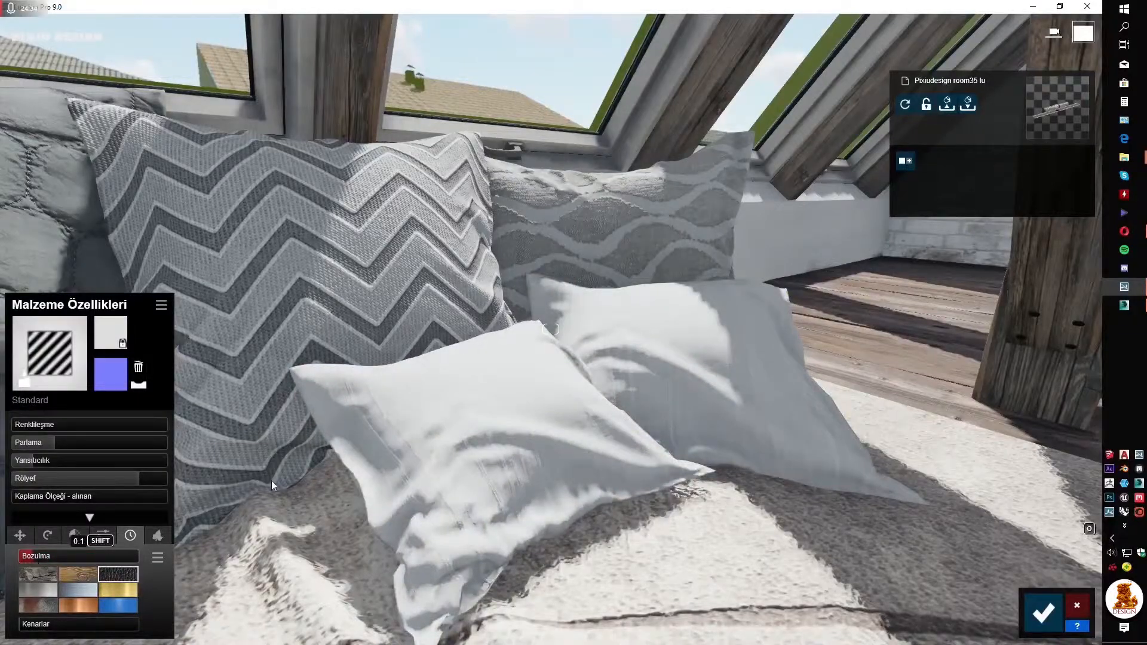
# - Assign the Standard material to the table lamp standing on the pallets beside the window
pyautogui.press('s')
pyautogui.moveTo(271, 481); pyautogui.dragTo(514, 481, button='right')
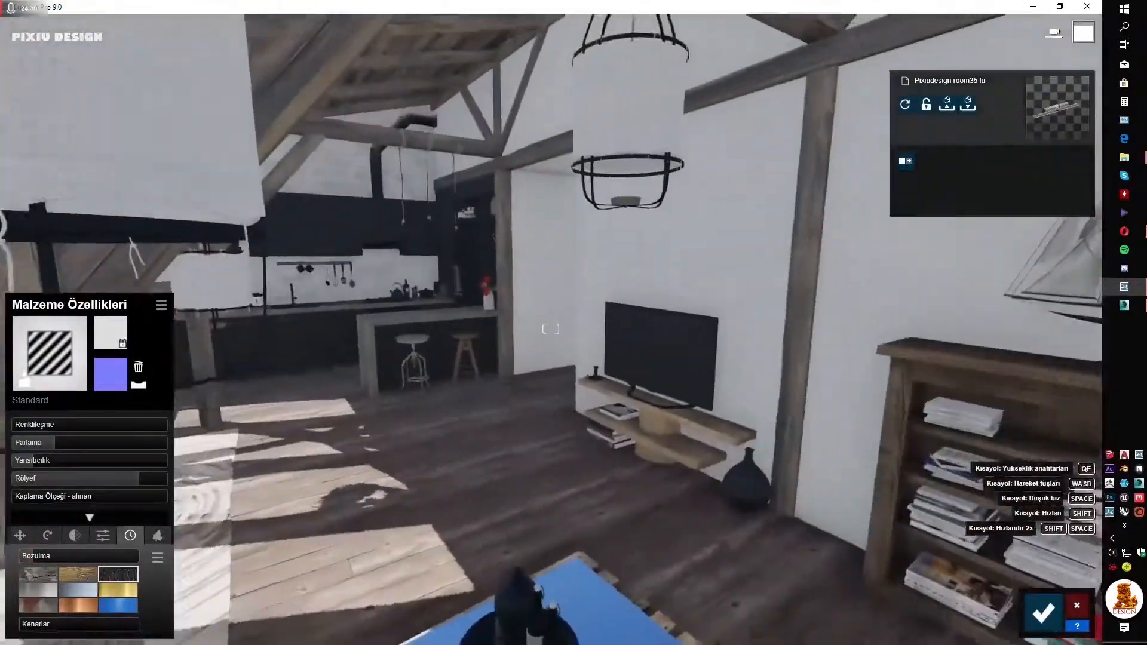
pyautogui.press('w')
pyautogui.moveTo(568, 320); pyautogui.dragTo(465, 354, button='right')
pyautogui.press('s')
pyautogui.press('s')
pyautogui.press('w')
pyautogui.click(465, 353)
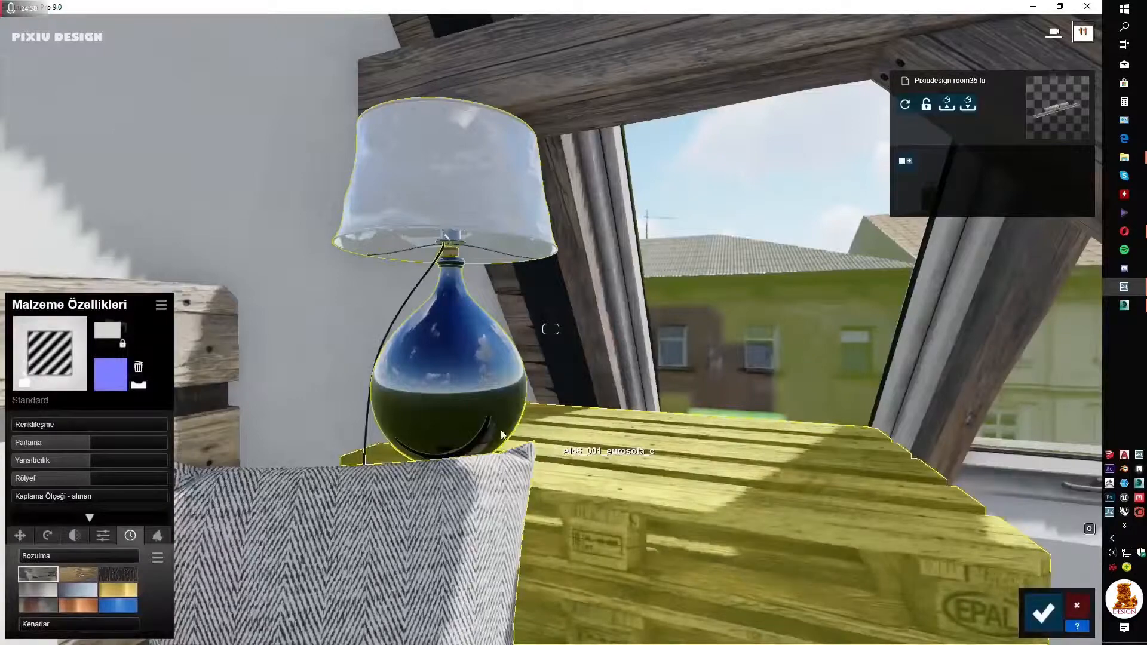
# - Lower the gloss of the table lamp's material and reduce its reflectivity to about 0.8
pyautogui.press('w')
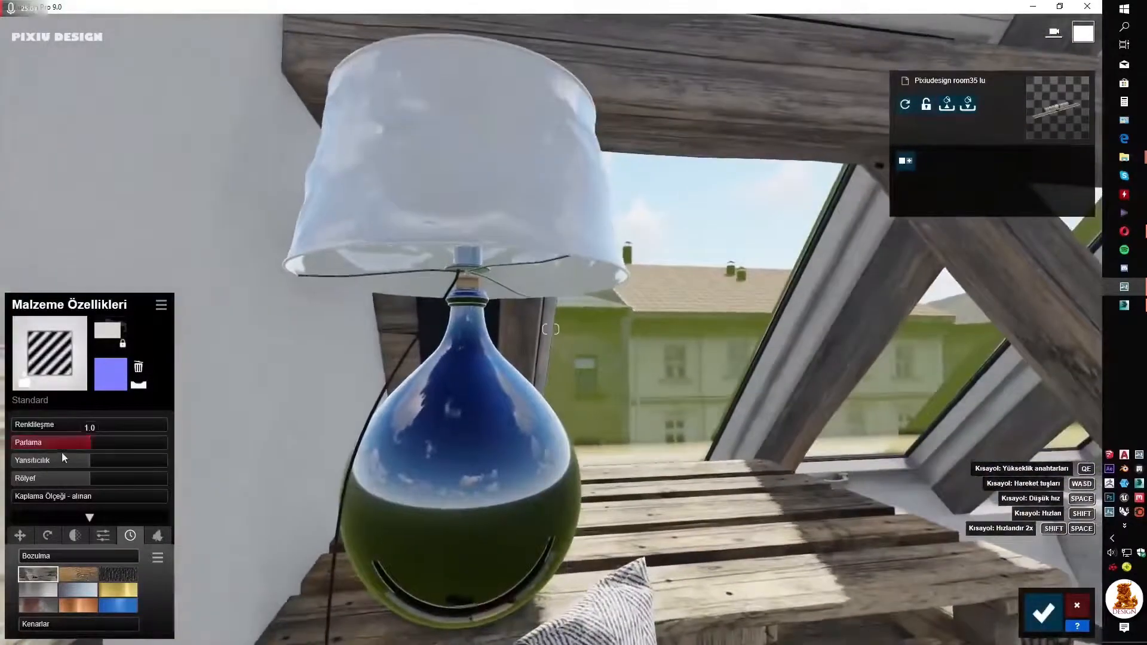
pyautogui.moveTo(58, 445)
pyautogui.mouseDown()
pyautogui.moveTo(33, 441)
pyautogui.moveTo(75, 443)
pyautogui.mouseUp()
pyautogui.moveTo(54, 460)
pyautogui.mouseDown()
pyautogui.moveTo(27, 461)
pyautogui.moveTo(67, 466)
pyautogui.moveTo(34, 442)
pyautogui.moveTo(74, 456)
pyautogui.mouseUp()
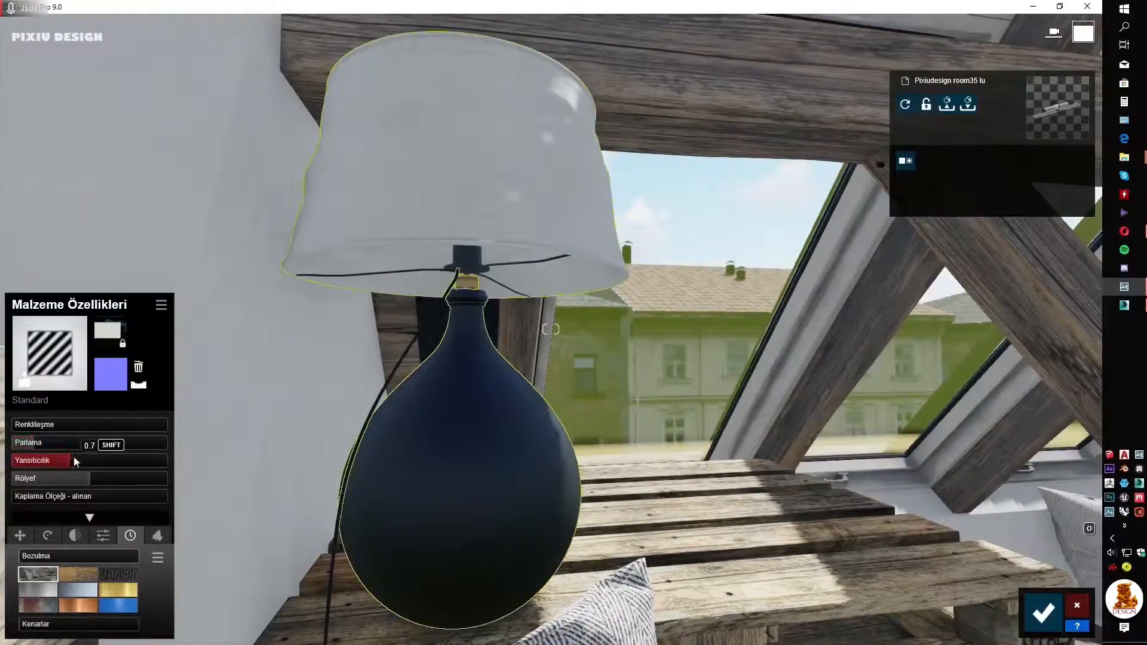
# - Generate a normal map for the table lamp, raise its relief and add leather weathering of about 0.1
pyautogui.click(142, 387)
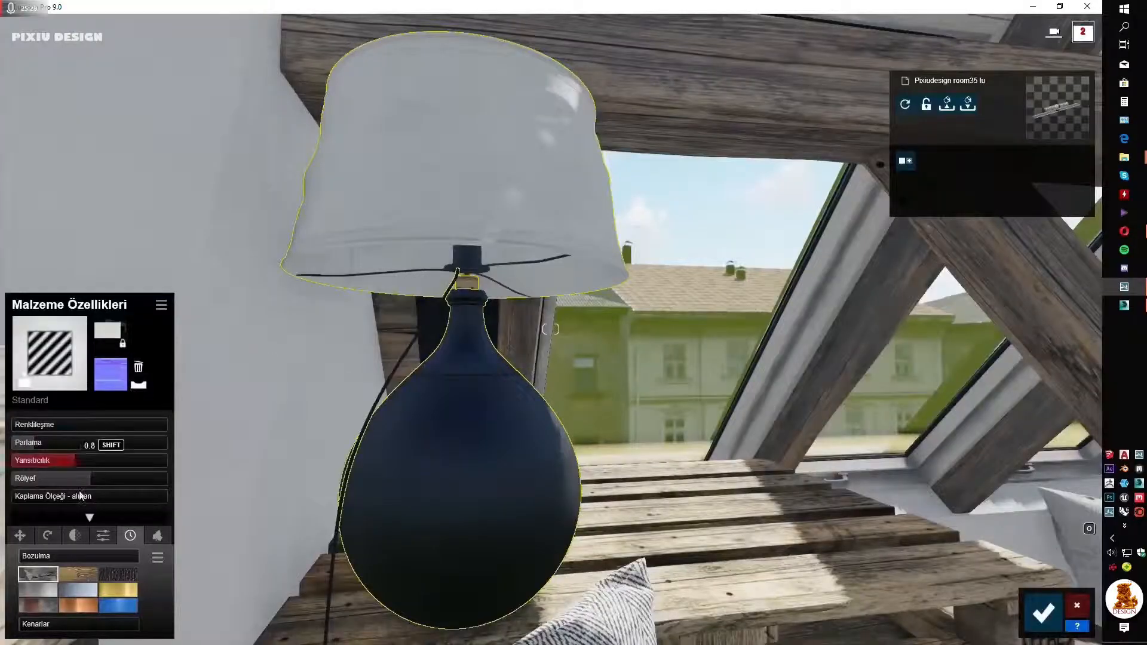
pyautogui.moveTo(88, 479); pyautogui.dragTo(137, 480)
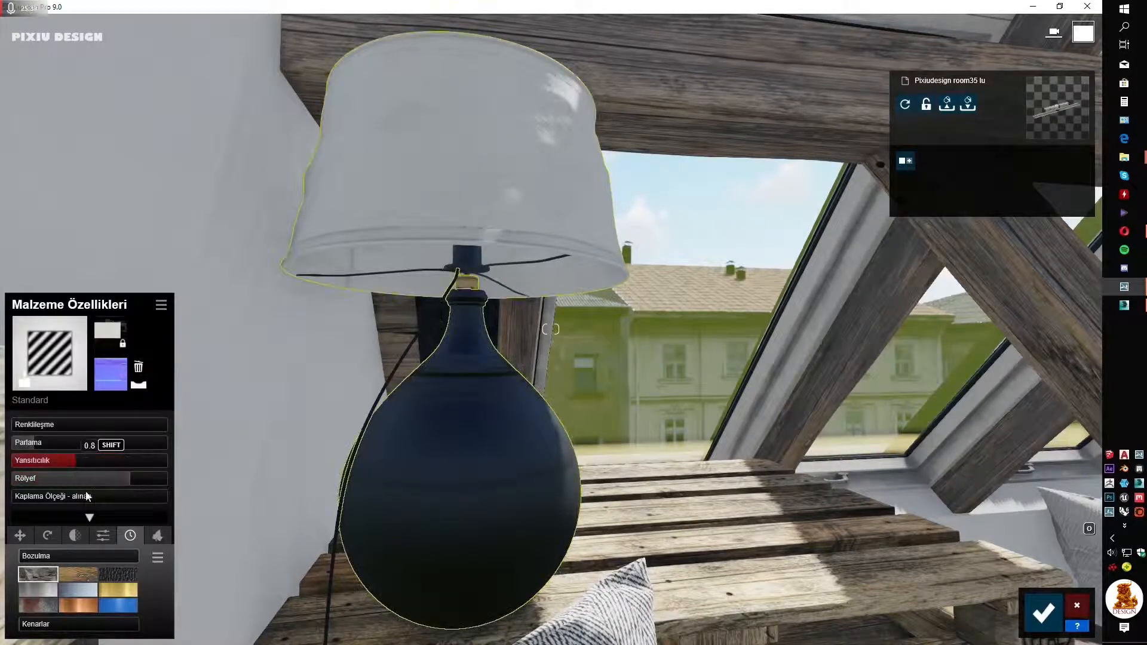
pyautogui.moveTo(25, 558)
pyautogui.mouseDown()
pyautogui.moveTo(48, 560)
pyautogui.moveTo(34, 564)
pyautogui.mouseUp()
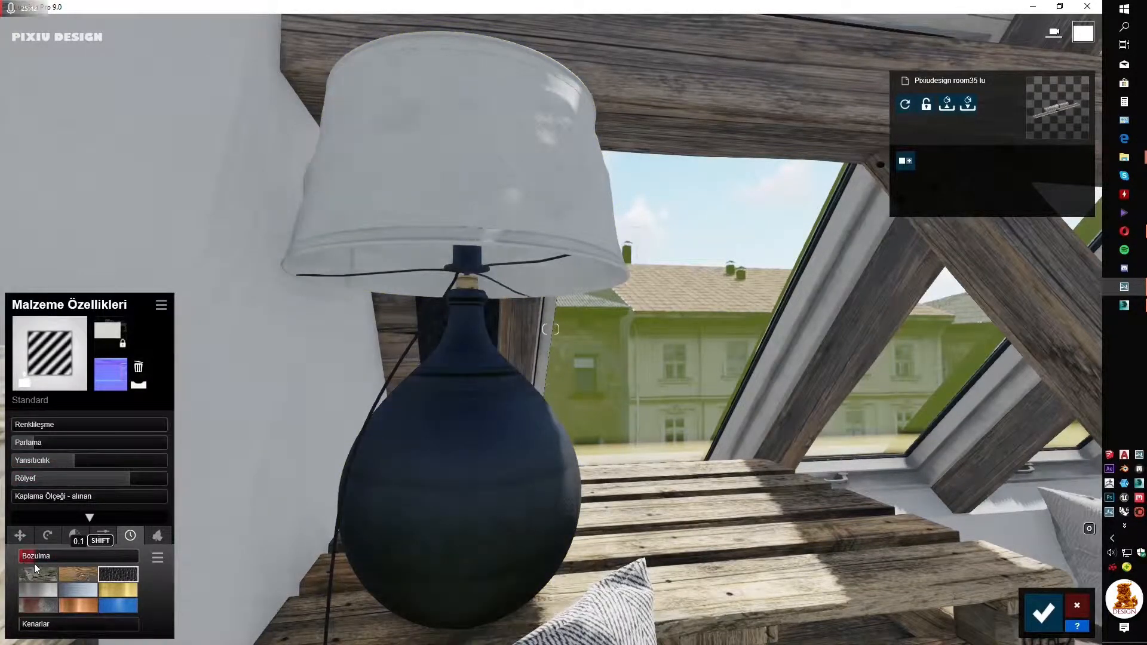
pyautogui.press('s')
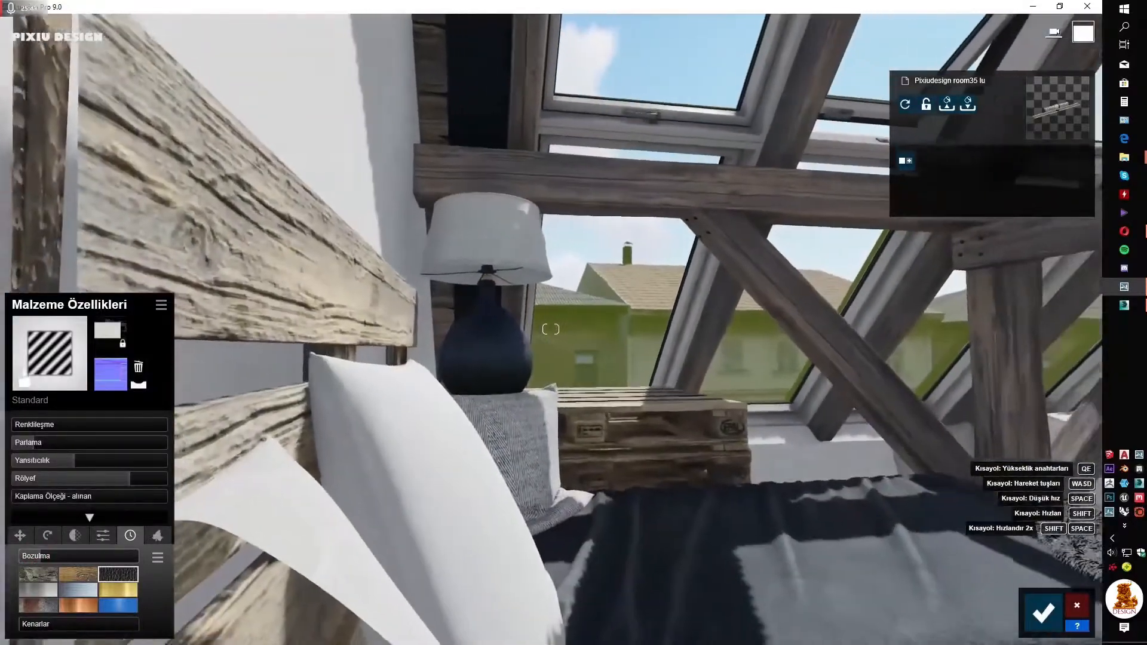
# - Assign the Standard material to pillows_b beside the table lamp and generate a normal map for it
pyautogui.press('w')
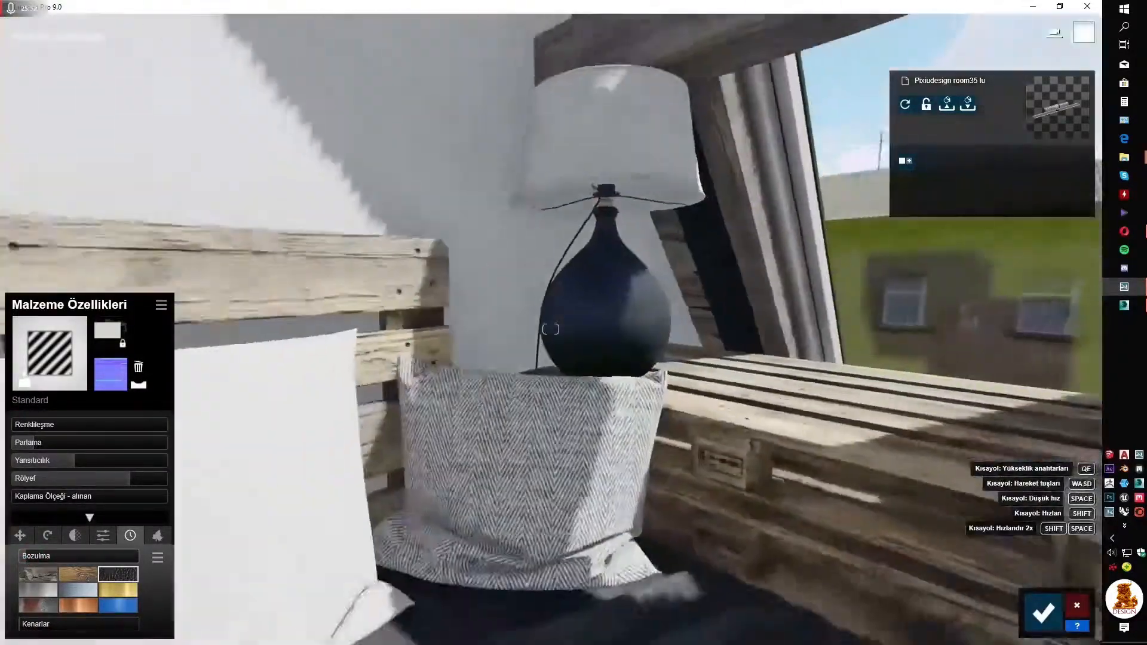
pyautogui.press('s')
pyautogui.click(645, 434)
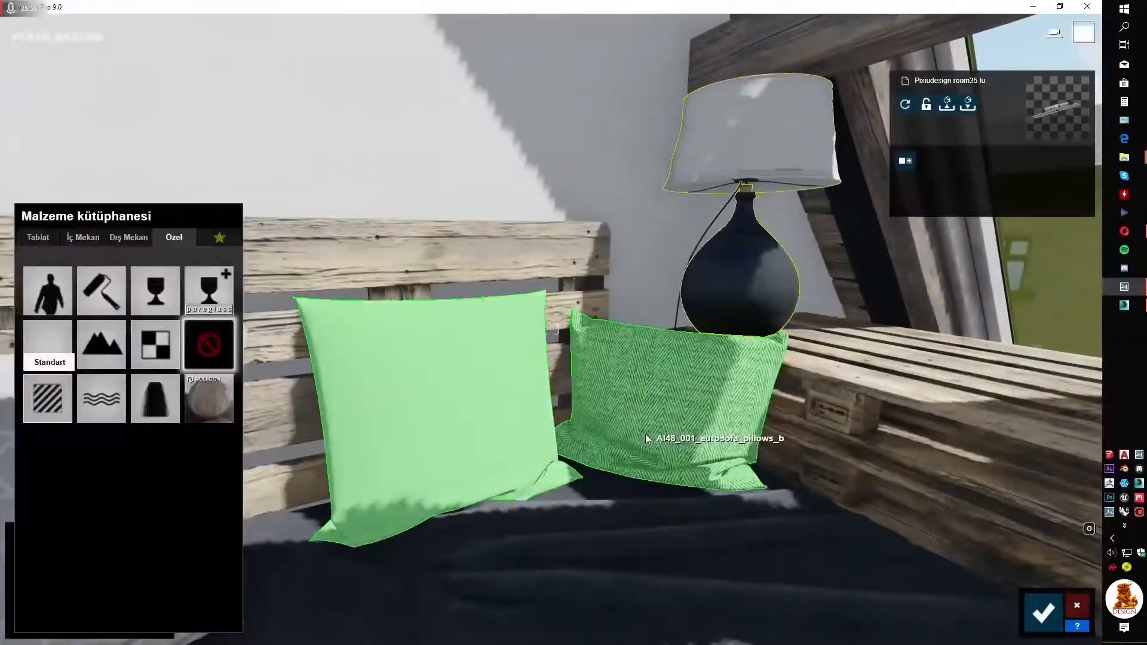
pyautogui.click(56, 397)
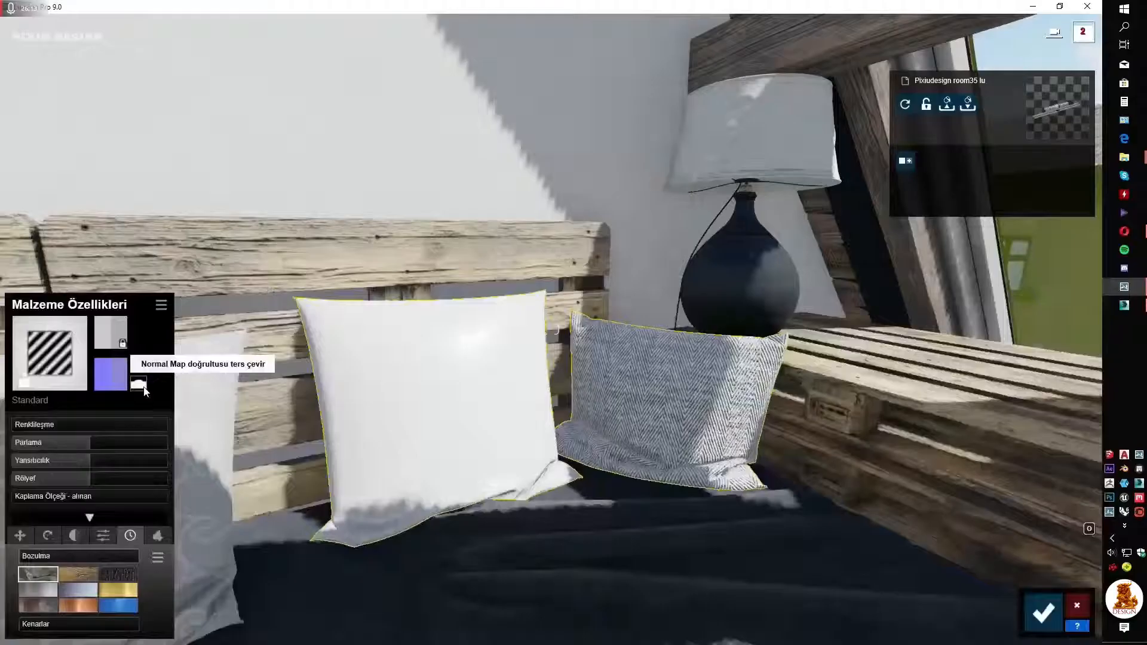
pyautogui.scroll(2, 525, 422)
# - Lower the reflectivity and gloss of pillows_b, raise the relief strongly and add slight leather weathering
pyautogui.moveTo(526, 423); pyautogui.dragTo(606, 421, button='right')
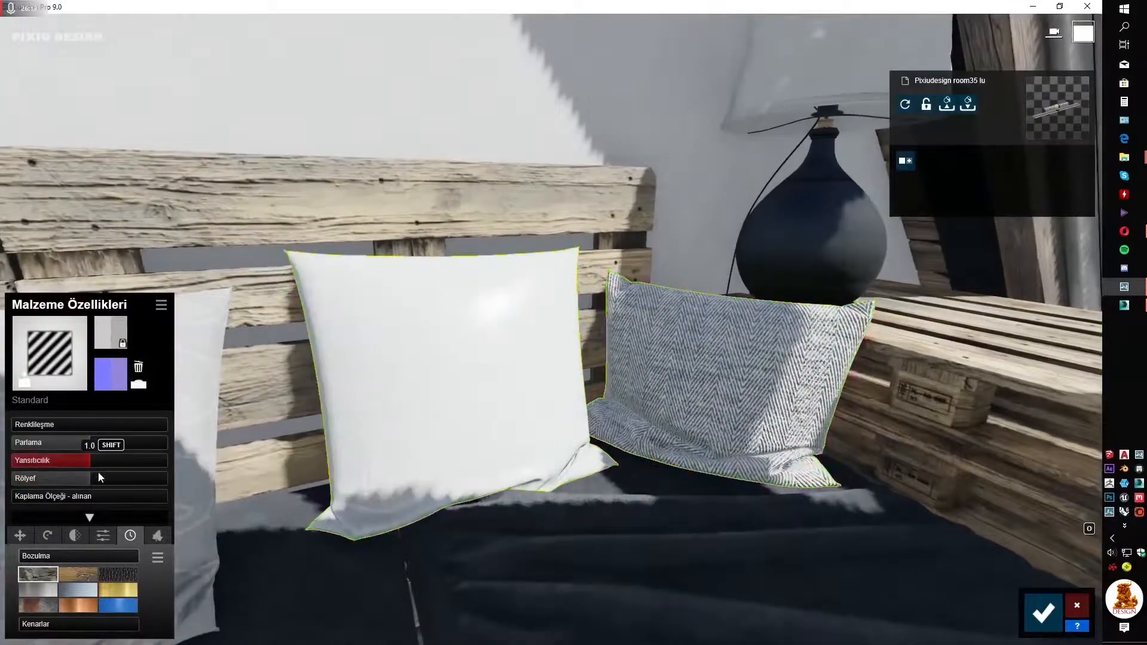
pyautogui.moveTo(98, 475)
pyautogui.mouseDown()
pyautogui.moveTo(152, 468)
pyautogui.moveTo(37, 461)
pyautogui.moveTo(84, 443)
pyautogui.moveTo(67, 442)
pyautogui.mouseUp()
pyautogui.click(33, 556)
# - Assign the Standard material to pillows_a, the plain and swirl-patterned pillows against the pallet backrest
pyautogui.press('s')
pyautogui.moveTo(359, 442); pyautogui.dragTo(440, 477, button='right')
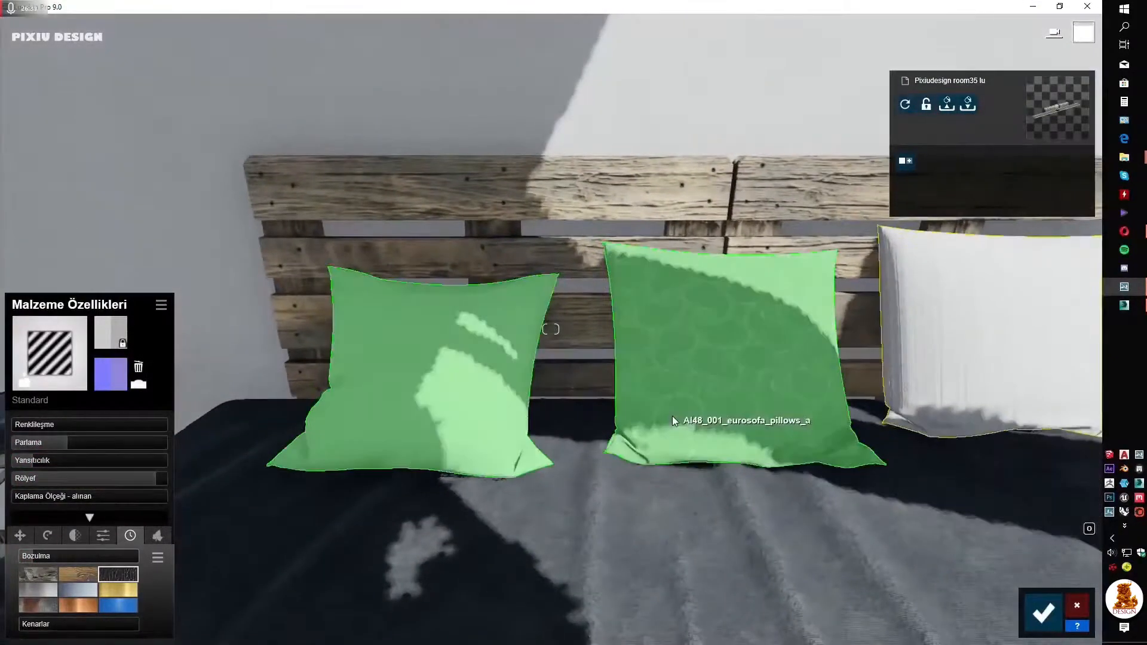
pyautogui.click(670, 416)
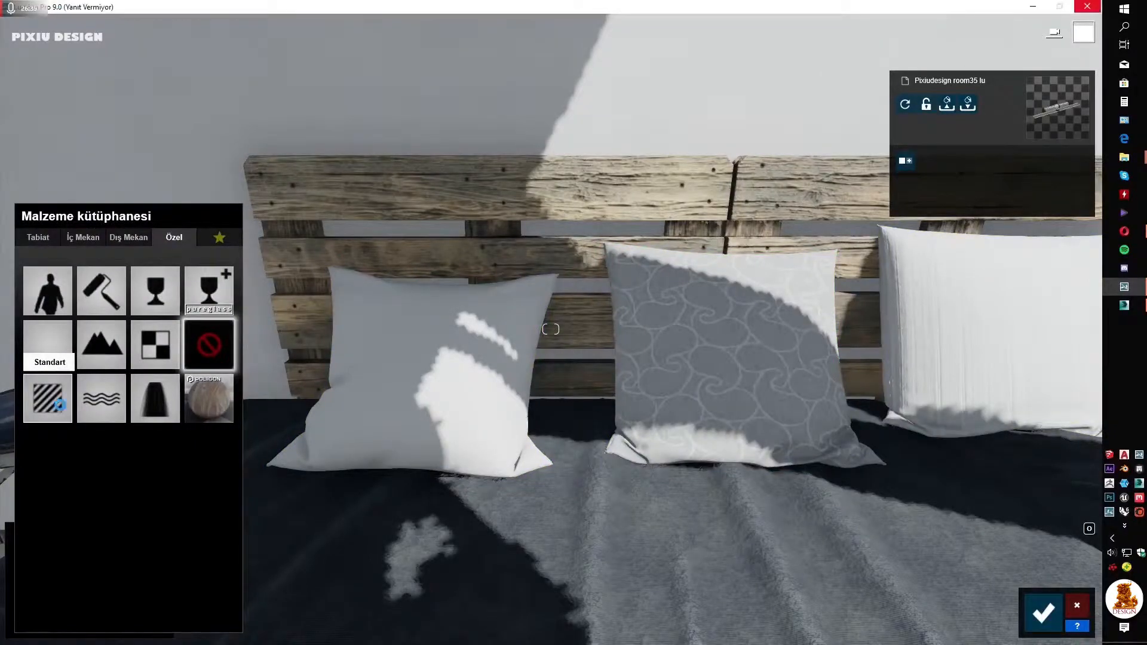
pyautogui.click(62, 410)
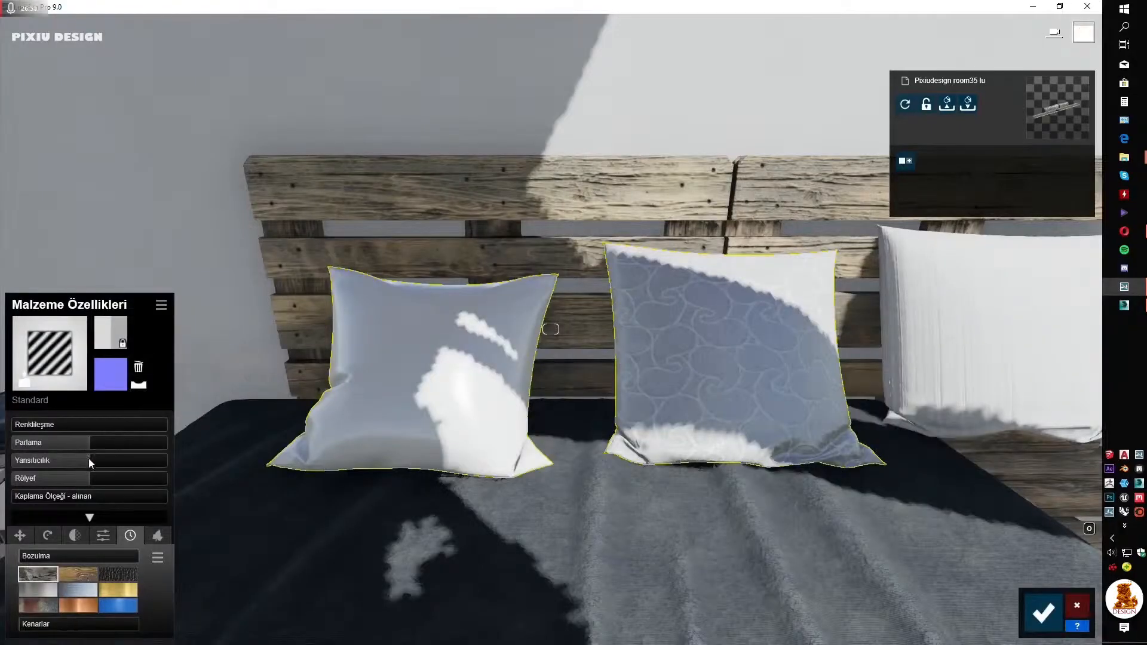
# - Raise the relief of pillows_a, lower its reflectivity and gloss, and add leather weathering of about 0.3
pyautogui.moveTo(90, 479); pyautogui.dragTo(68, 443)
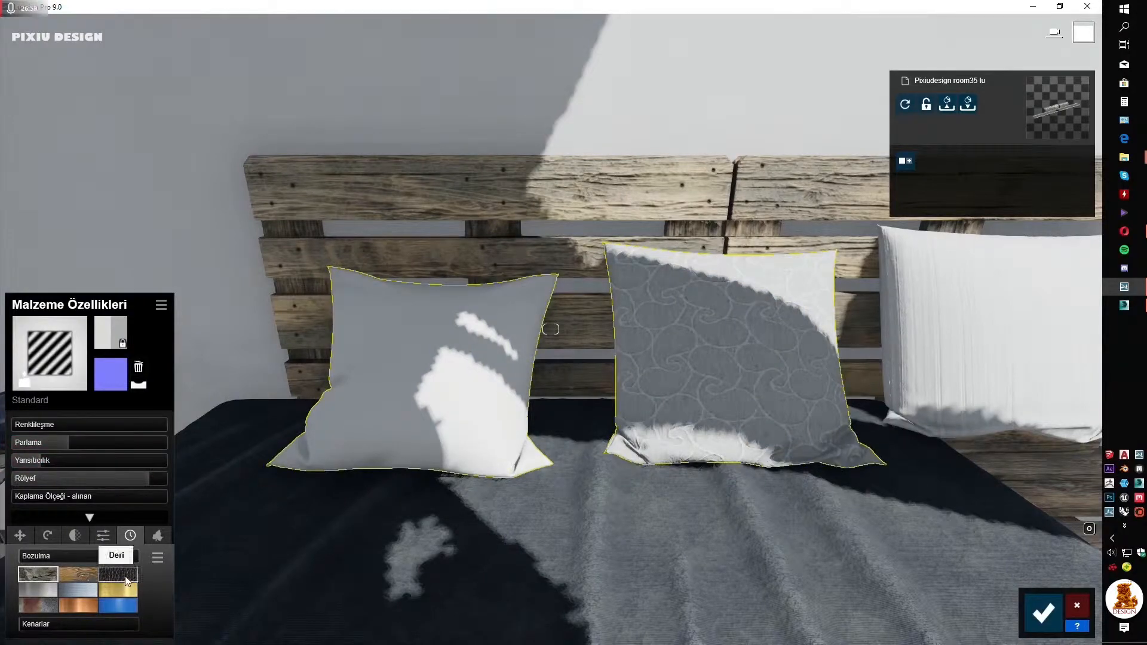
pyautogui.click(126, 577)
pyautogui.moveTo(52, 554); pyautogui.dragTo(50, 555)
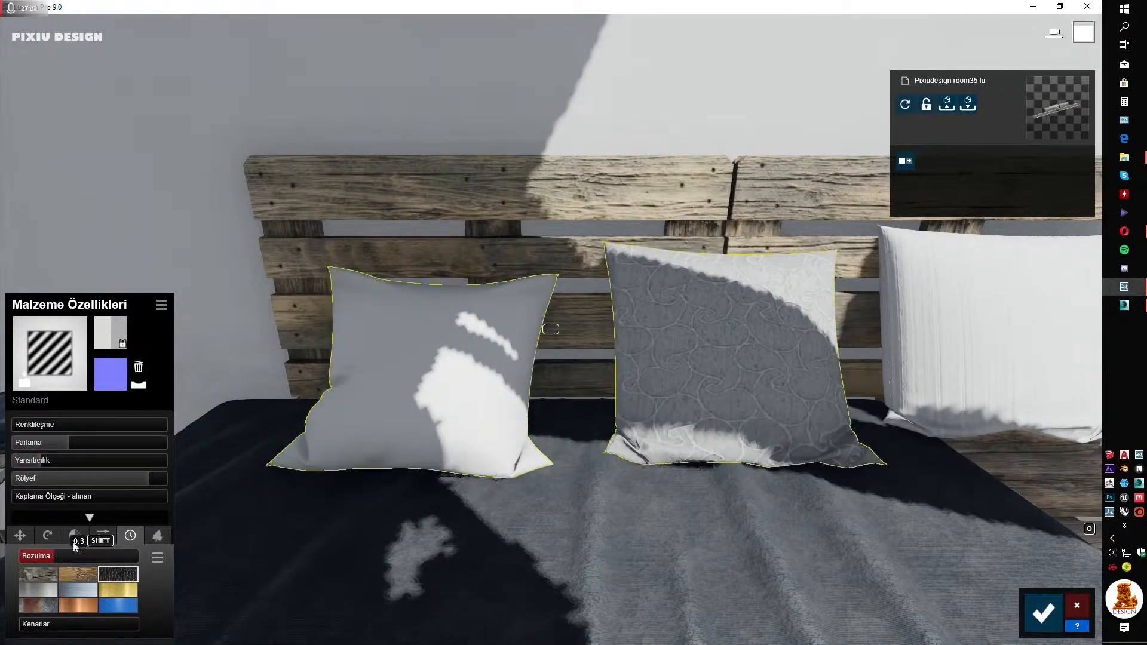
pyautogui.press('w')
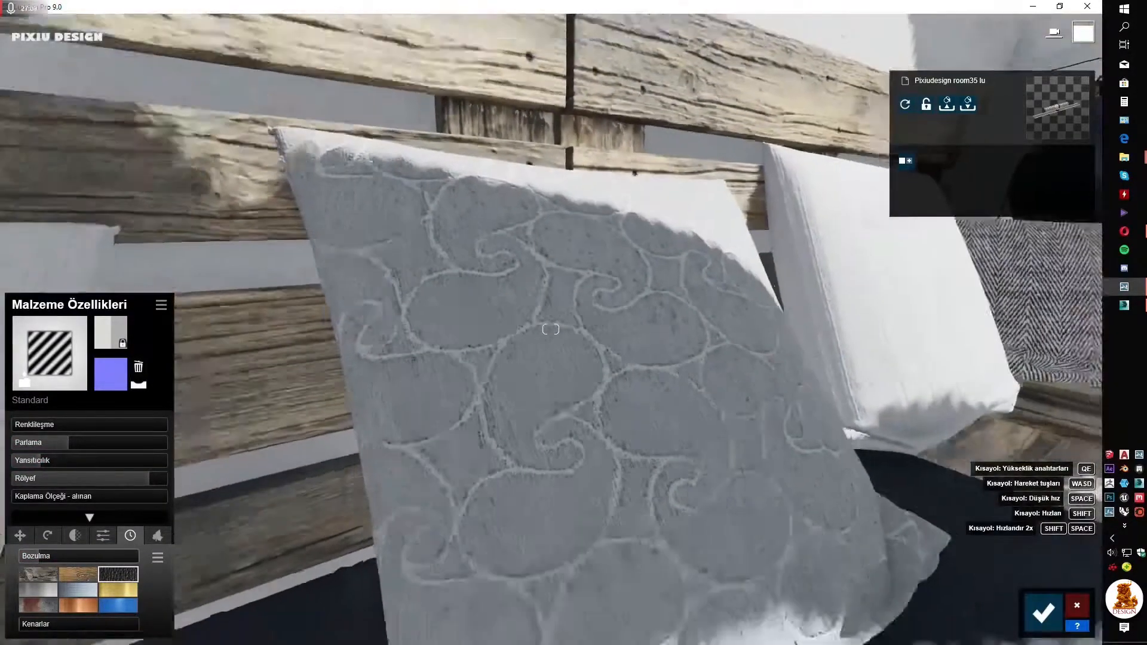
pyautogui.press('s')
# - Assign the Standard material to the bookshelf's "The Tipping Point" books and to books_set_12, and lower their gloss
pyautogui.moveTo(551, 329); pyautogui.dragTo(956, 436, button='right')
pyautogui.press('w')
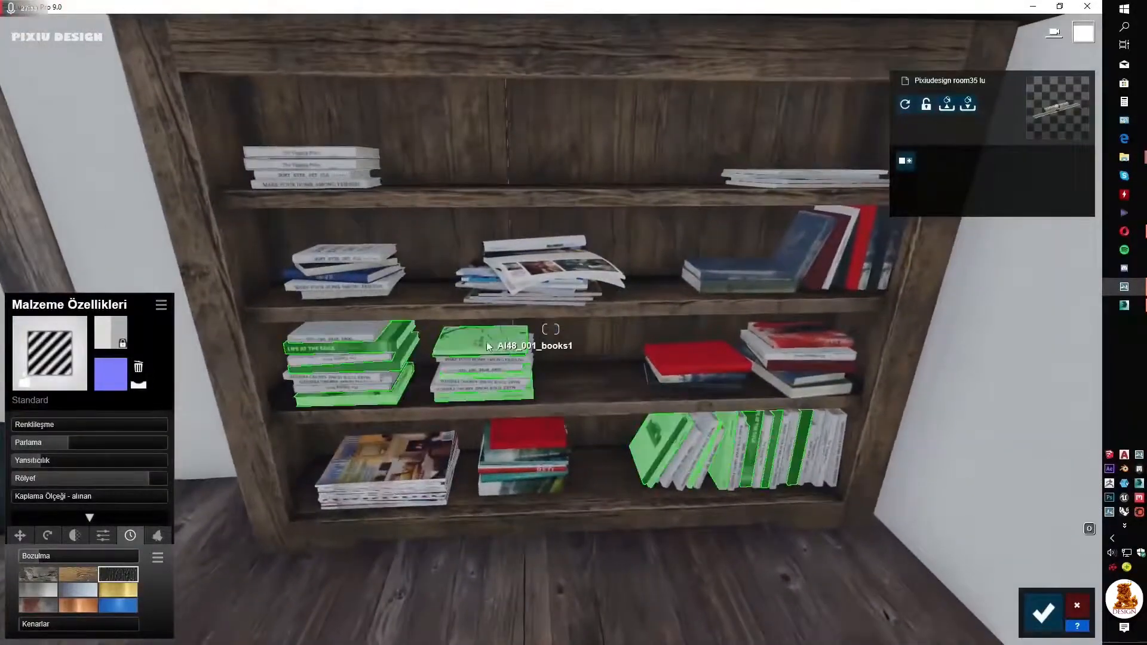
pyautogui.click(341, 156)
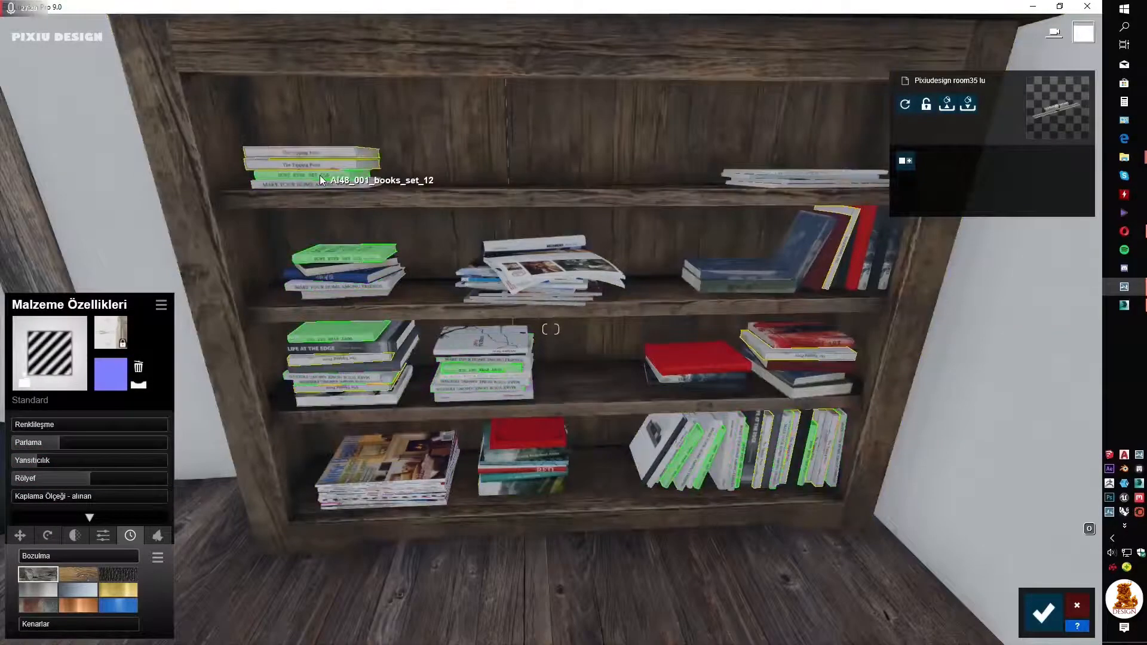
pyautogui.click(49, 382)
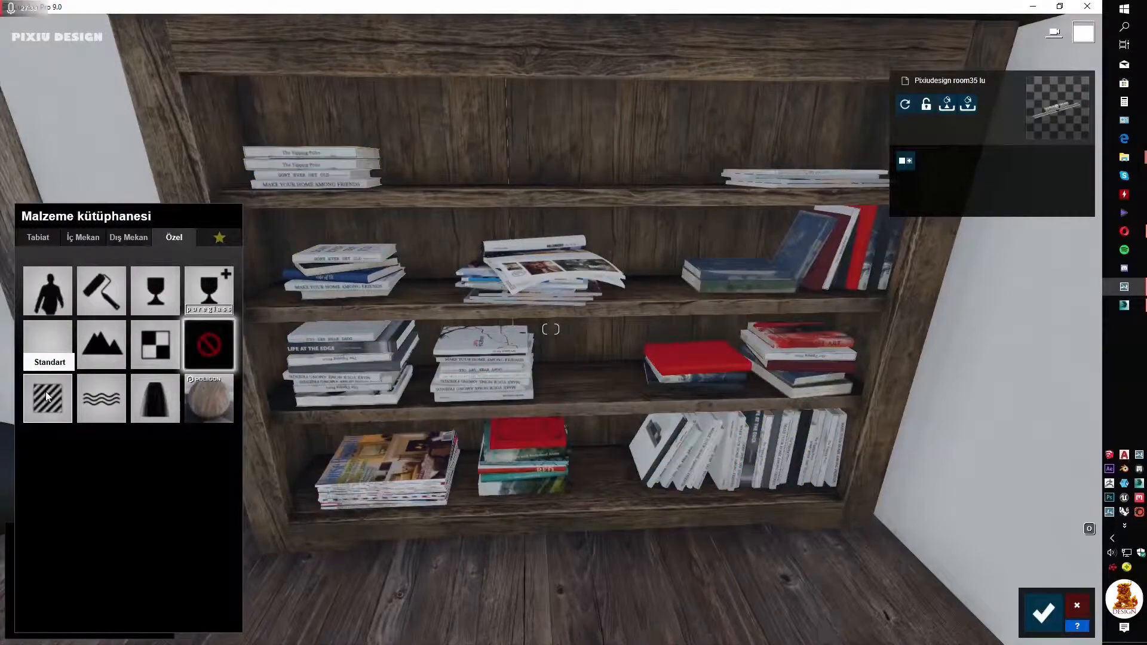
pyautogui.click(45, 392)
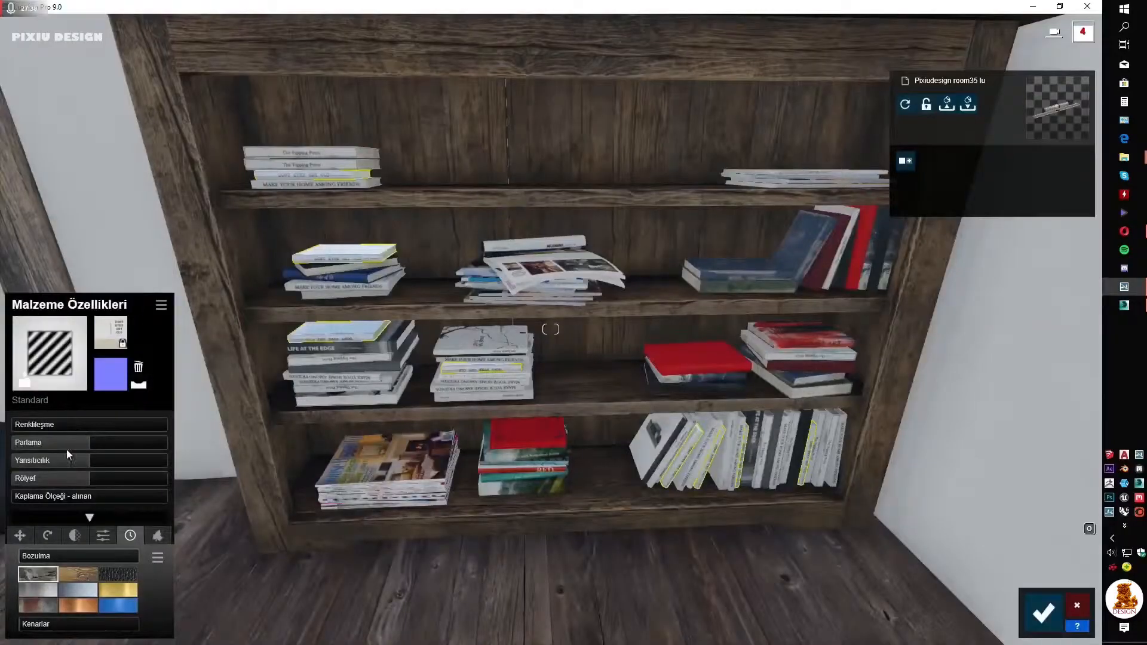
pyautogui.moveTo(66, 449); pyautogui.dragTo(62, 447)
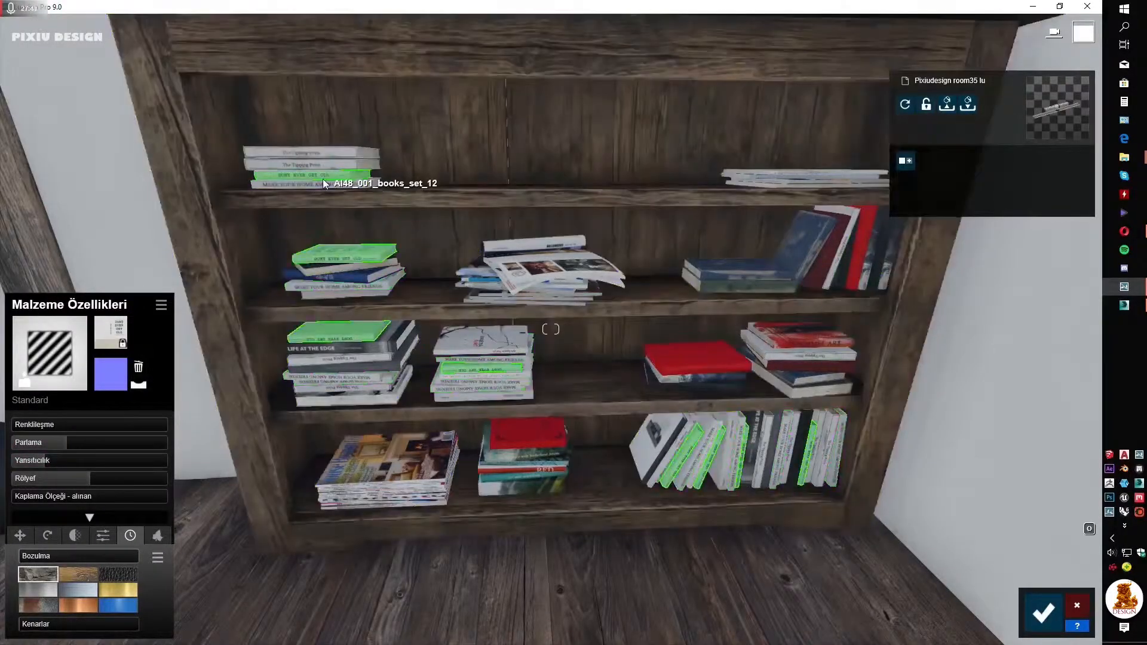
# - Assign the Standard material to the "Make Your Home Among Friends" books and to books1, and lower their gloss
pyautogui.click(323, 185)
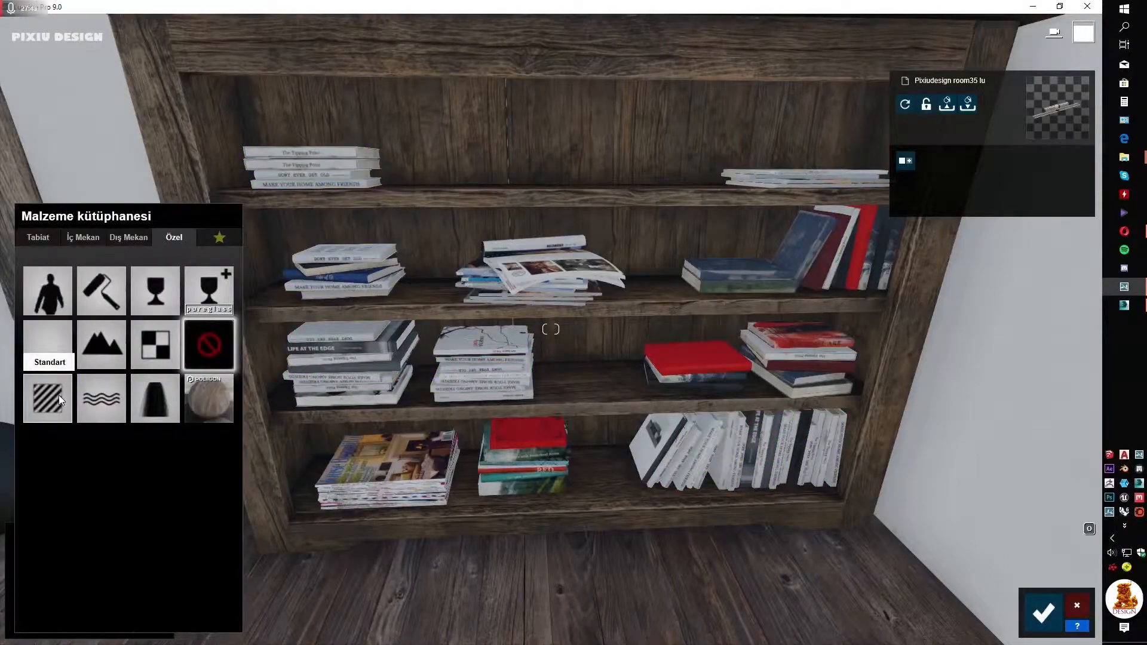
pyautogui.click(59, 396)
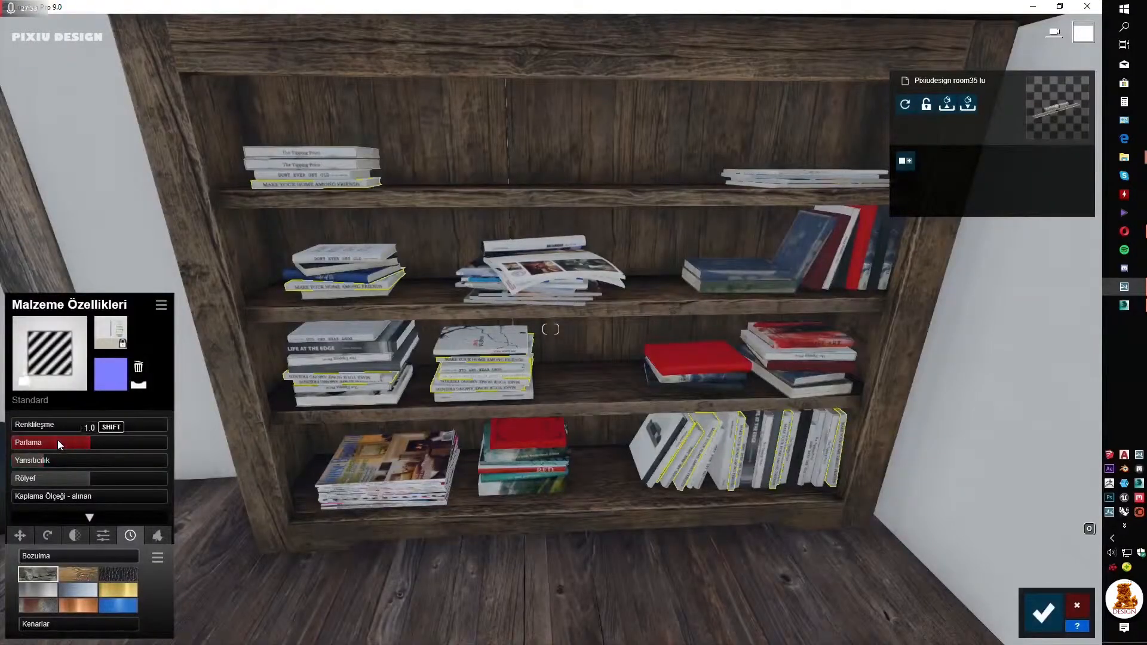
pyautogui.click(59, 442)
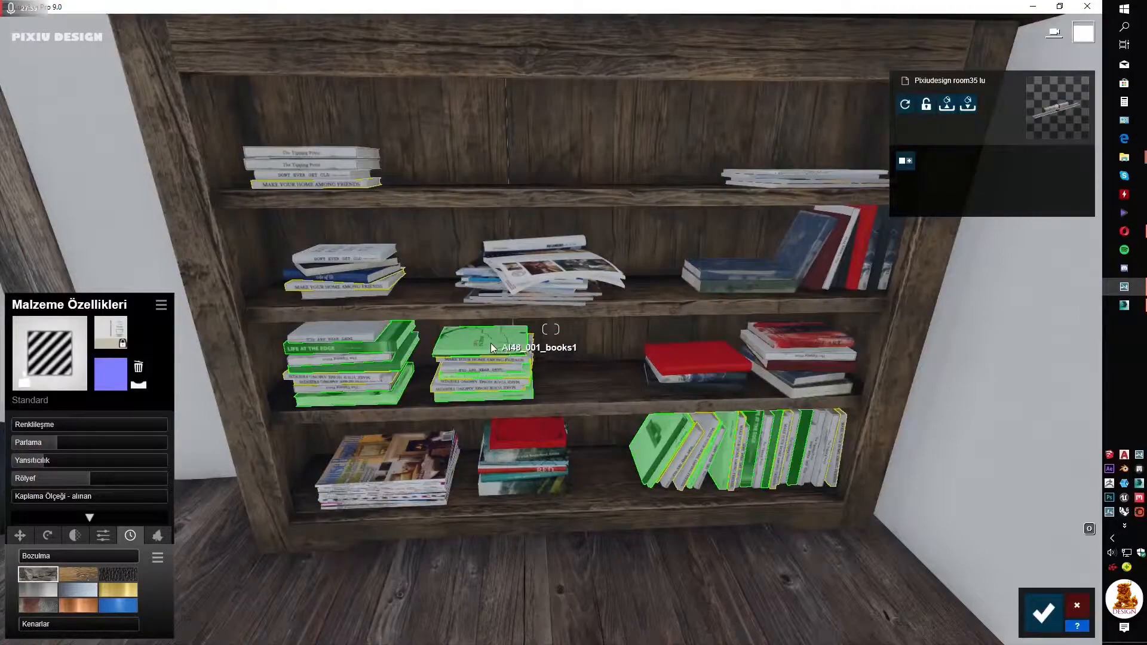
pyautogui.click(491, 345)
pyautogui.click(49, 408)
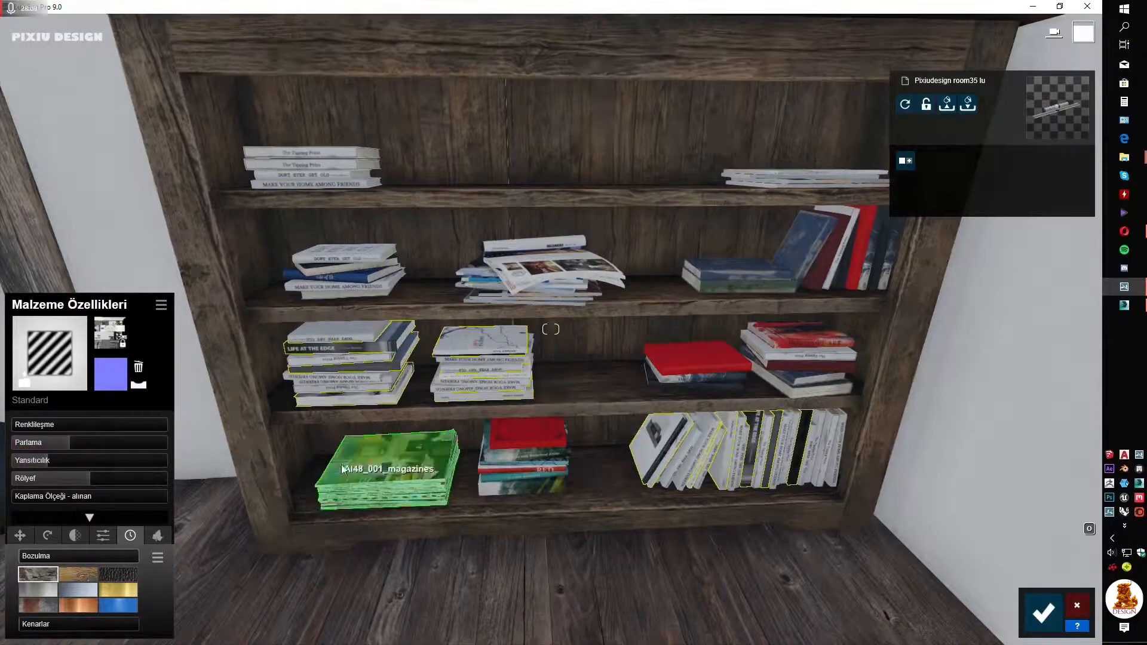
# - Assign the Standard material to the dark floor vase beside the wooden TV shelf
pyautogui.moveTo(543, 439); pyautogui.dragTo(334, 445, button='right')
pyautogui.scroll(-5, 689, 453)
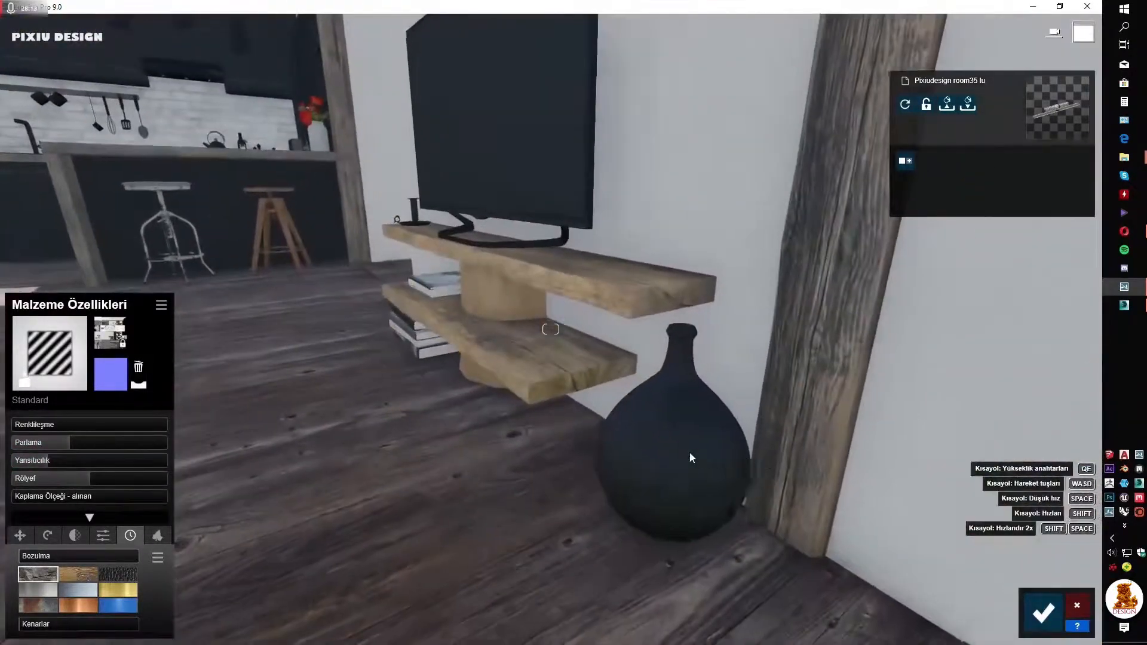
pyautogui.click(690, 453)
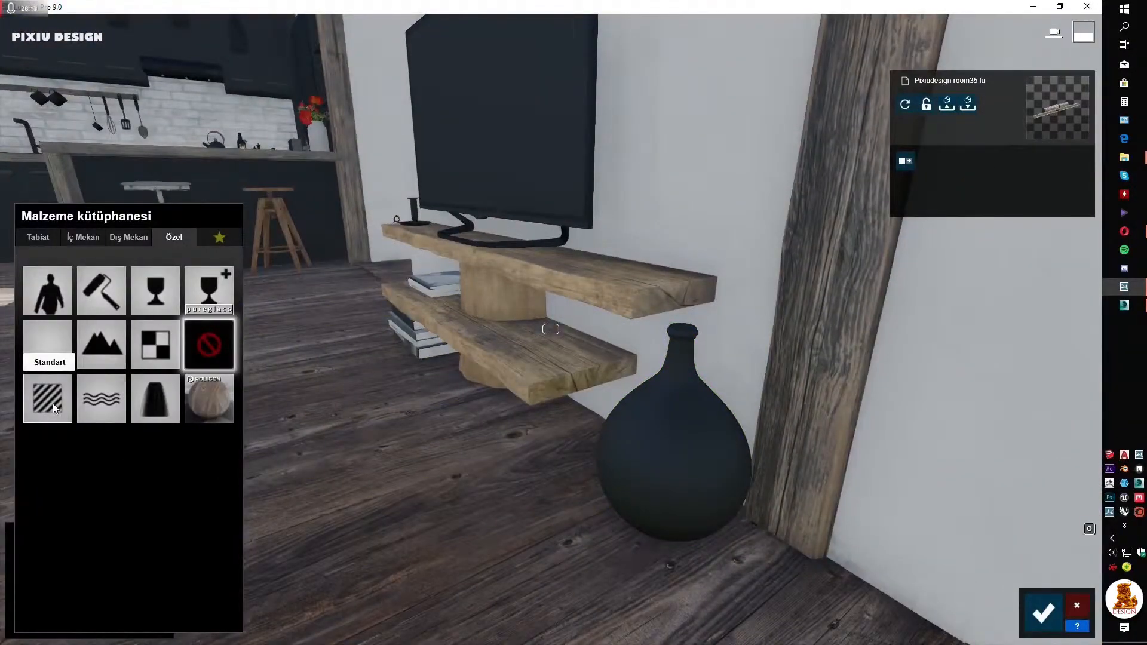
pyautogui.click(52, 403)
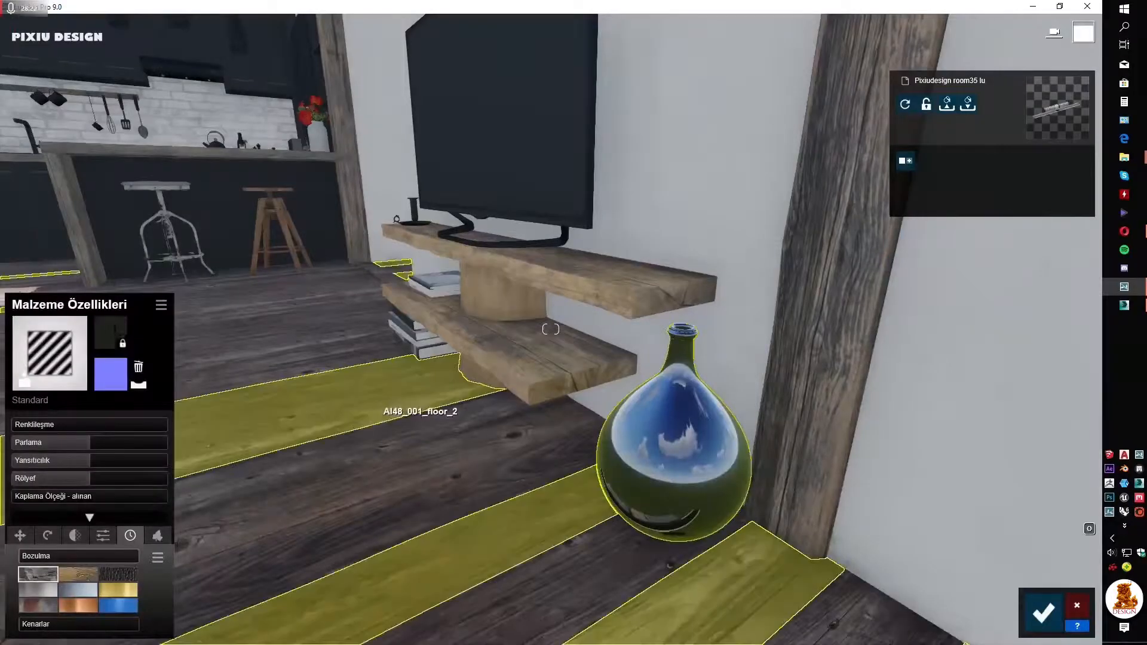
pyautogui.scroll(-5, 418, 412)
pyautogui.moveTo(418, 412); pyautogui.dragTo(335, 382, button='right')
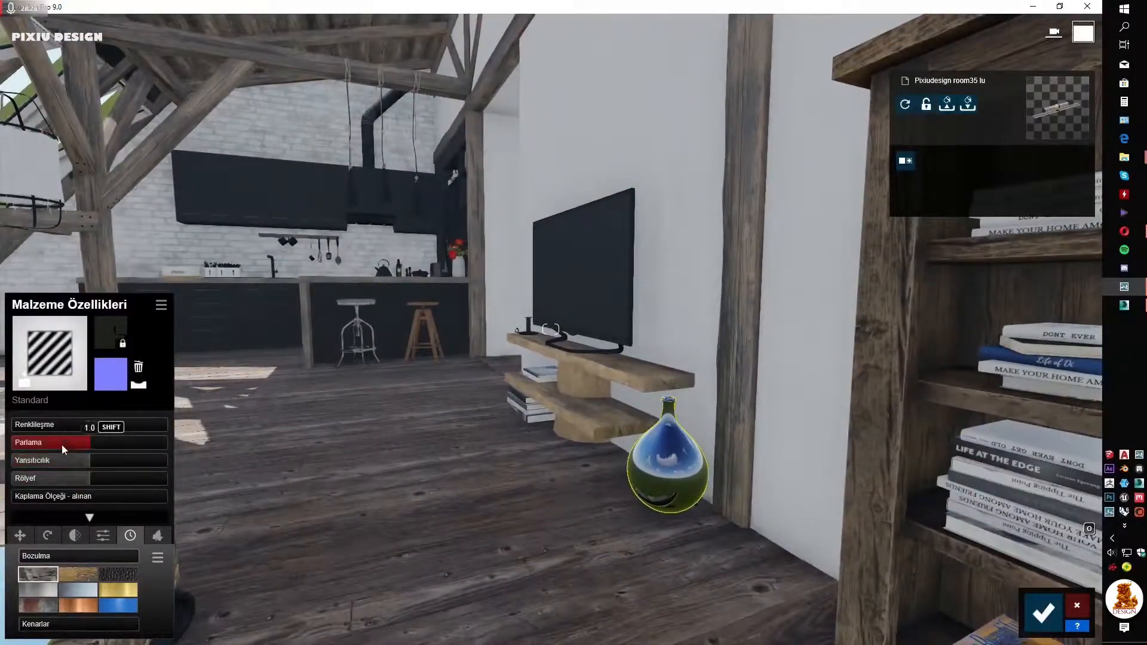
# - Lower the floor vase's gloss, colorize it with white and raise its reflectivity
pyautogui.moveTo(63, 445); pyautogui.dragTo(51, 443)
pyautogui.moveTo(141, 422); pyautogui.dragTo(106, 421)
pyautogui.moveTo(192, 452); pyautogui.dragTo(162, 497)
pyautogui.click(106, 460)
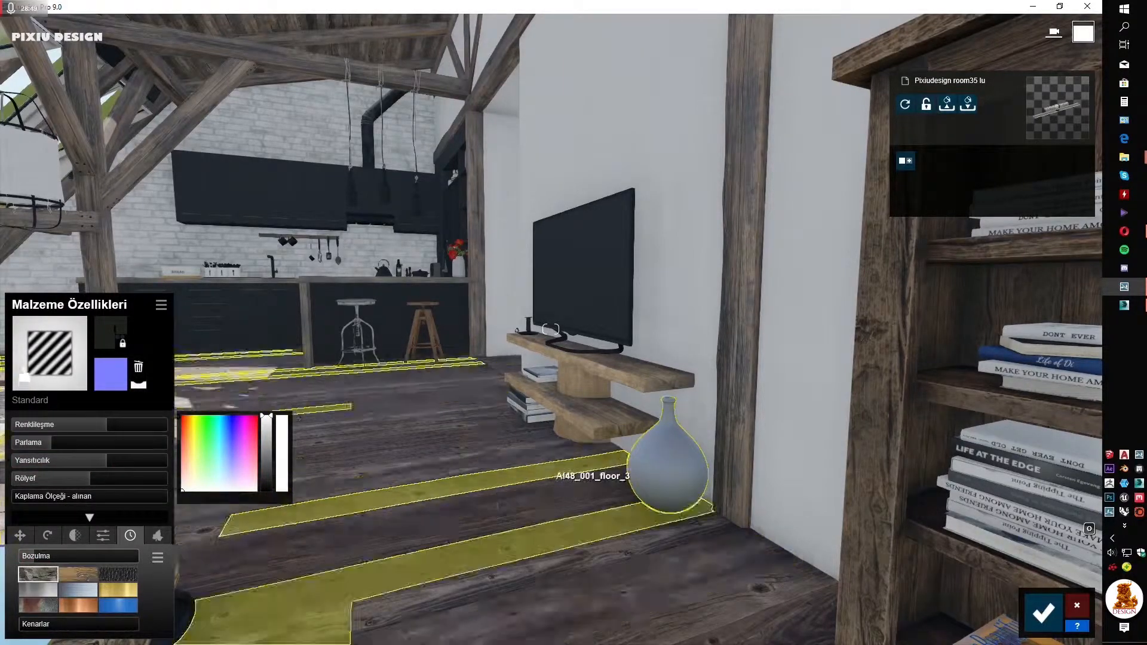
# - Assign the Standard material to drum_lamp_metal, the metal frames of the hanging drum lamps
pyautogui.press('w')
pyautogui.moveTo(555, 461); pyautogui.dragTo(624, 435, button='right')
pyautogui.press('s')
pyautogui.press('w')
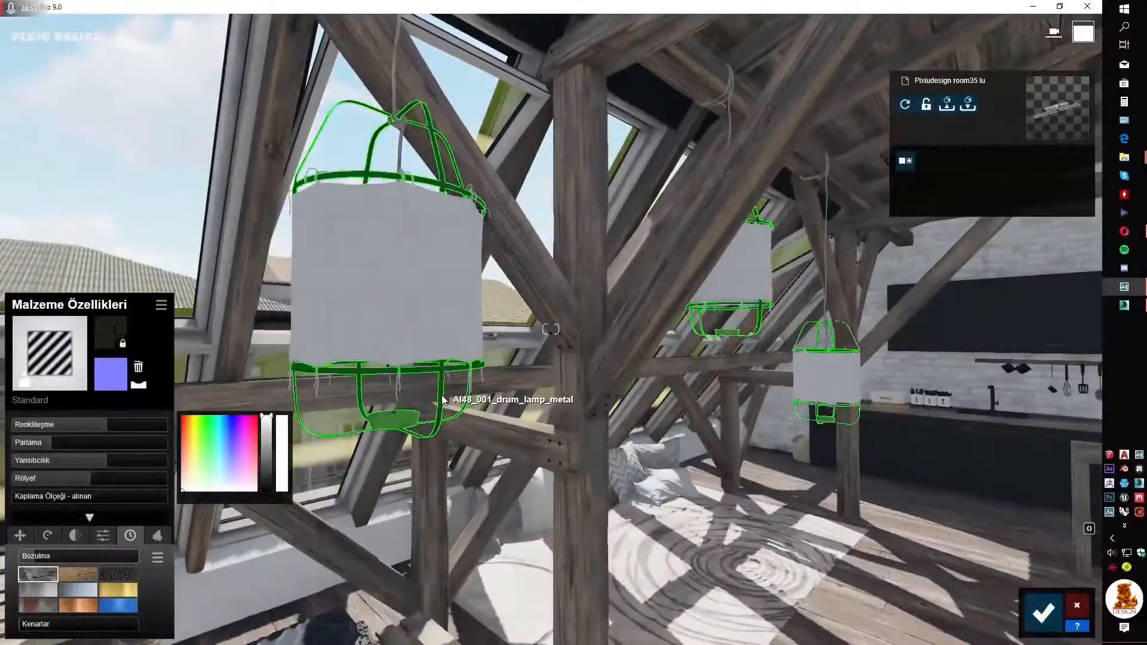
pyautogui.click(443, 401)
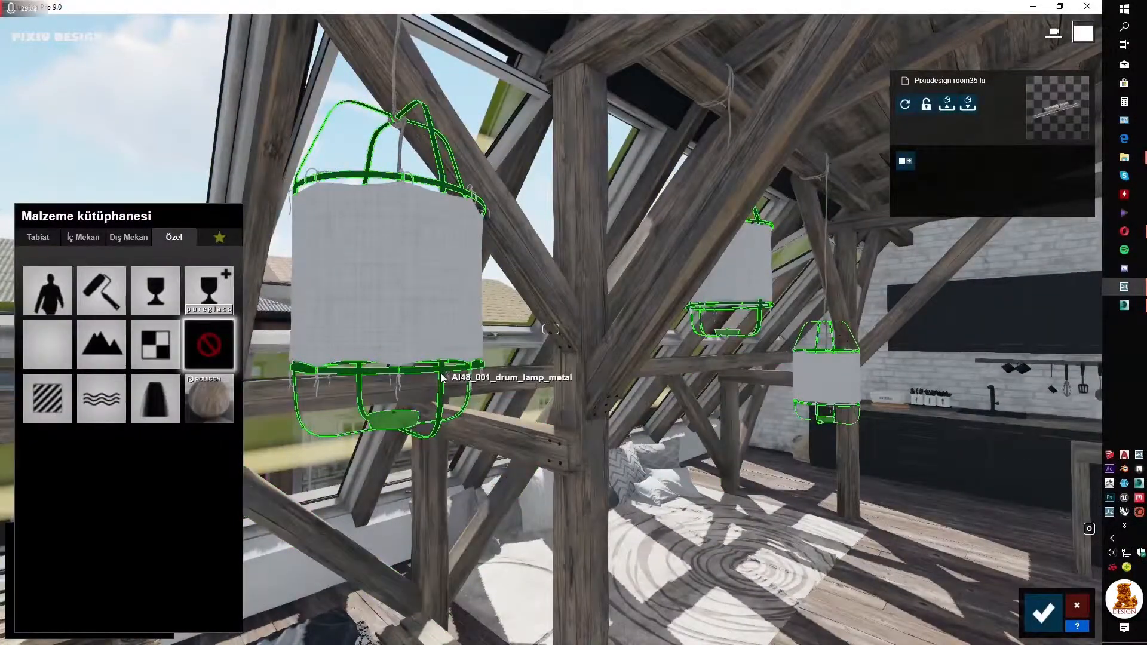
pyautogui.press('w')
pyautogui.click(59, 397)
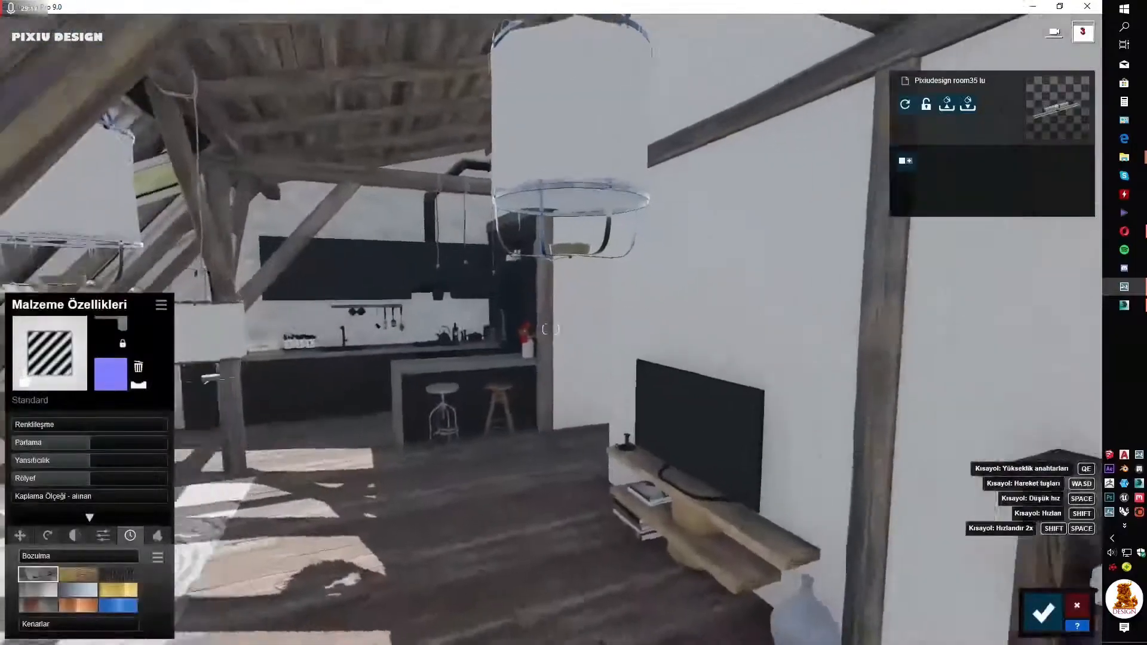
# - Generate a normal map for the metal frames of the hanging drum lamps
pyautogui.moveTo(551, 329); pyautogui.dragTo(311, 329, button='right')
pyautogui.press('w')
pyautogui.moveTo(551, 329); pyautogui.dragTo(598, 343, button='right')
pyautogui.press('w')
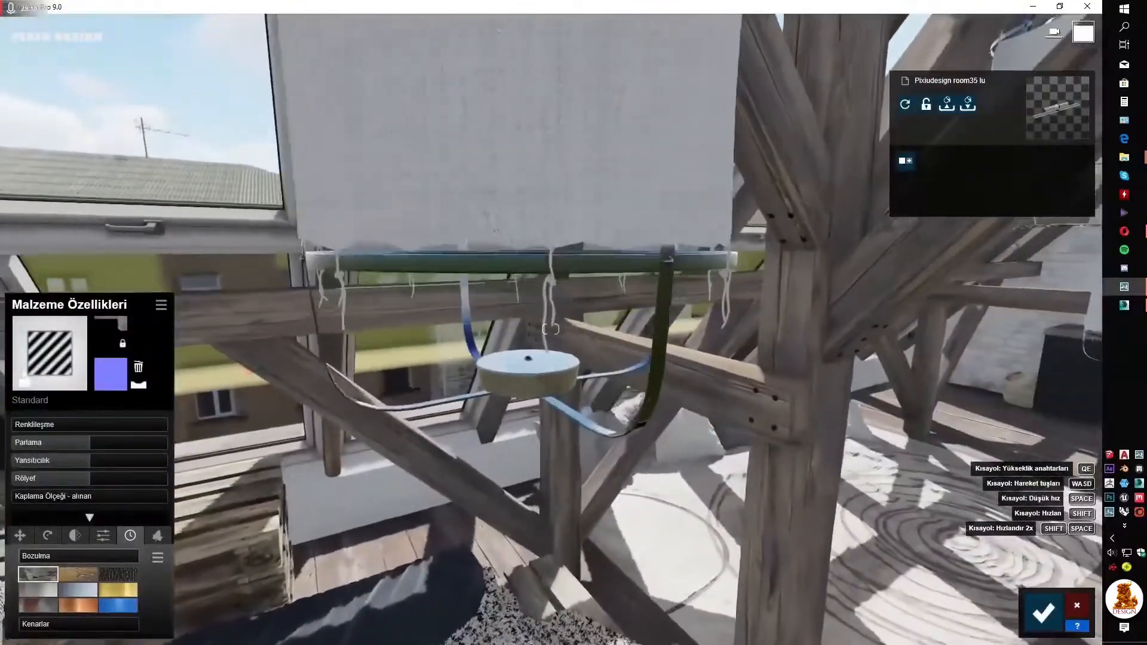
pyautogui.click(143, 388)
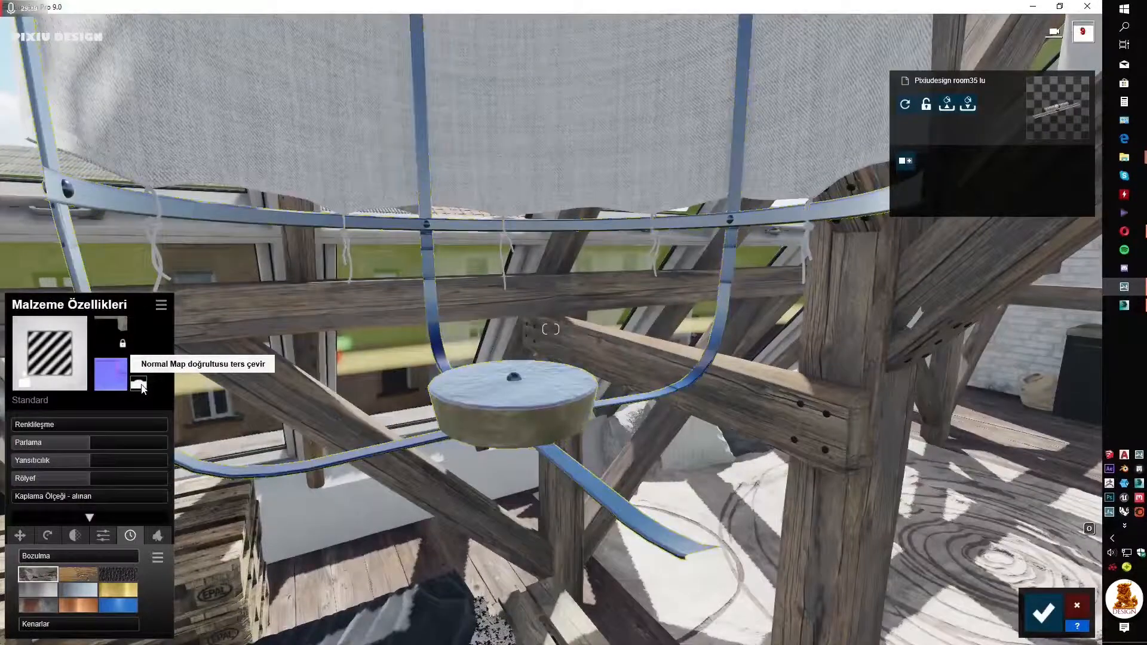
# - Flip the metal lamp frames' normal map, set gloss to 0.4, choose the wood weathering type and raise the reflectivity slightly
pyautogui.click(143, 387)
pyautogui.moveTo(53, 442); pyautogui.dragTo(41, 442)
pyautogui.click(88, 572)
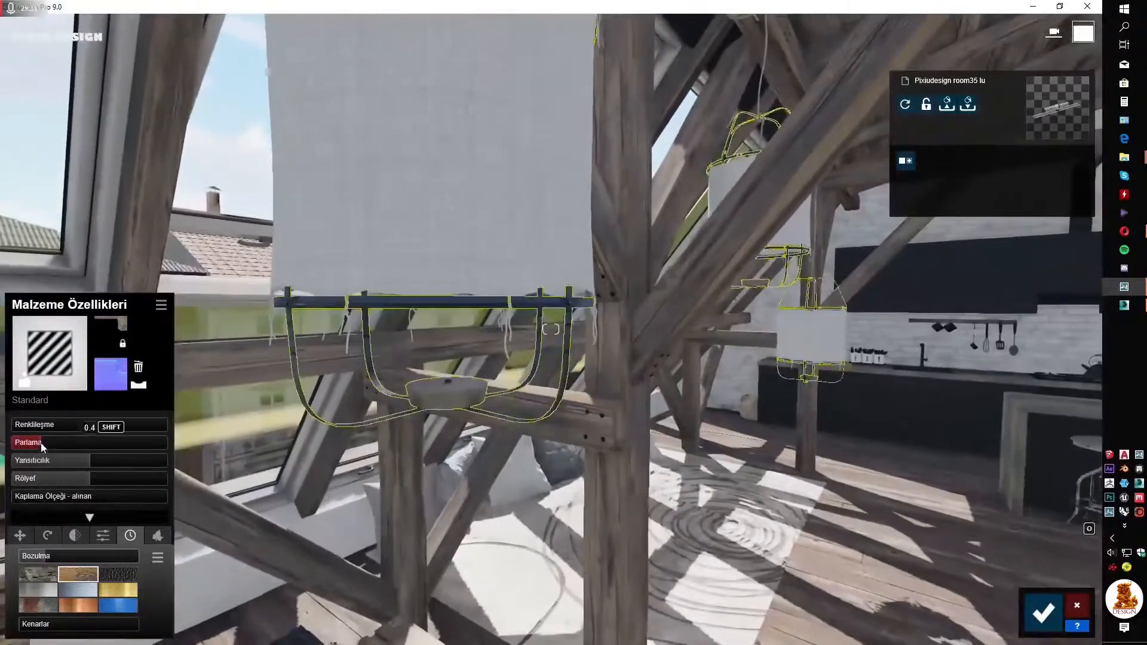
pyautogui.click(106, 457)
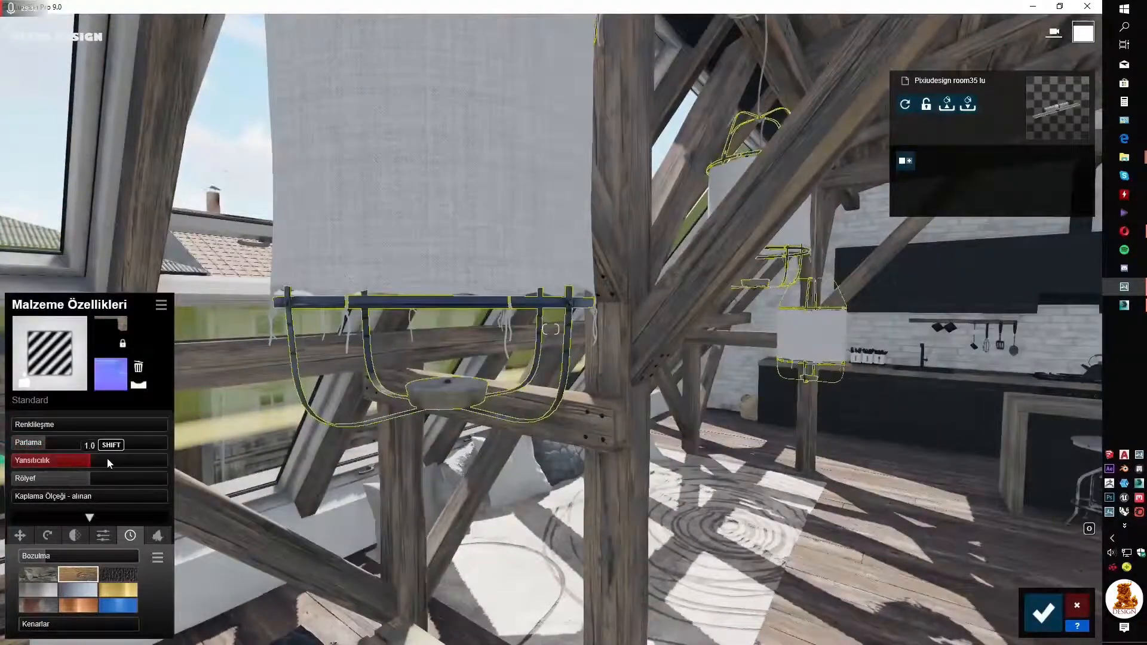
# - Give drum_lamp_cloth the Standard material with a flipped normal map, near-maximum relief, lower gloss, 0.4 reflectivity and the leather weathering type
pyautogui.click(353, 248)
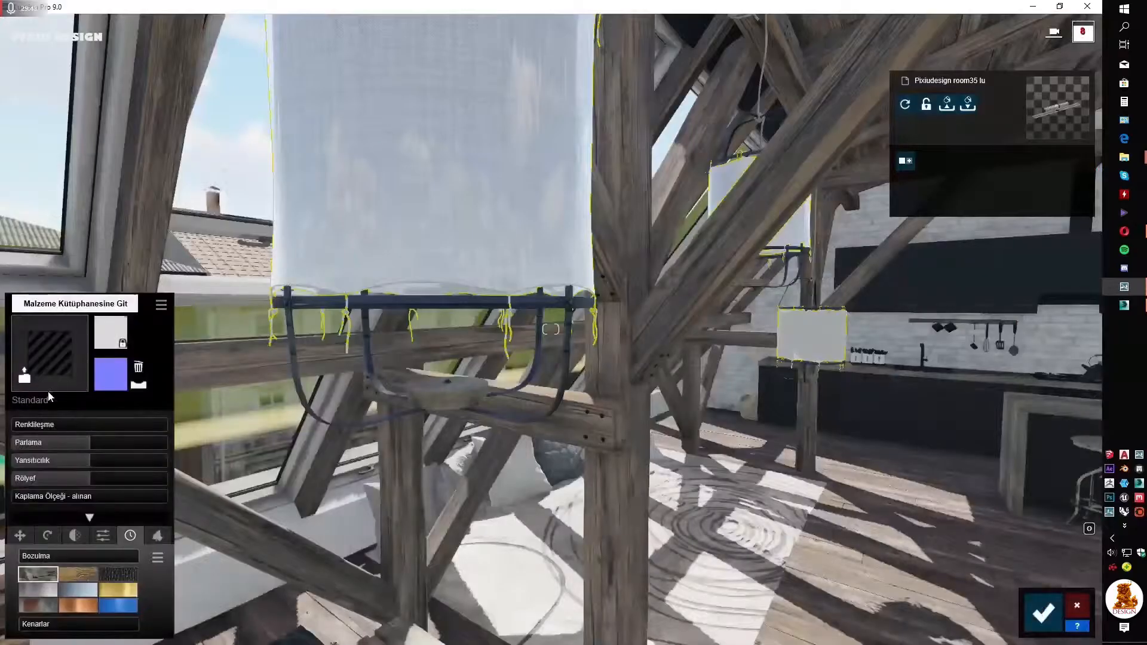
pyautogui.click(145, 387)
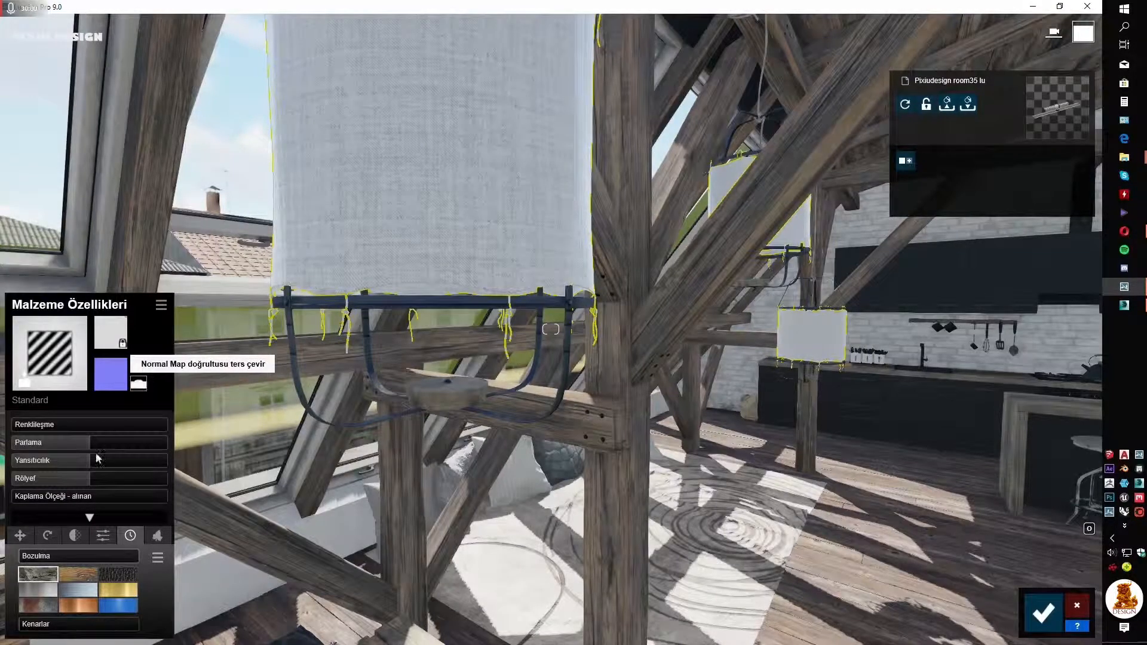
pyautogui.moveTo(98, 475); pyautogui.dragTo(146, 478)
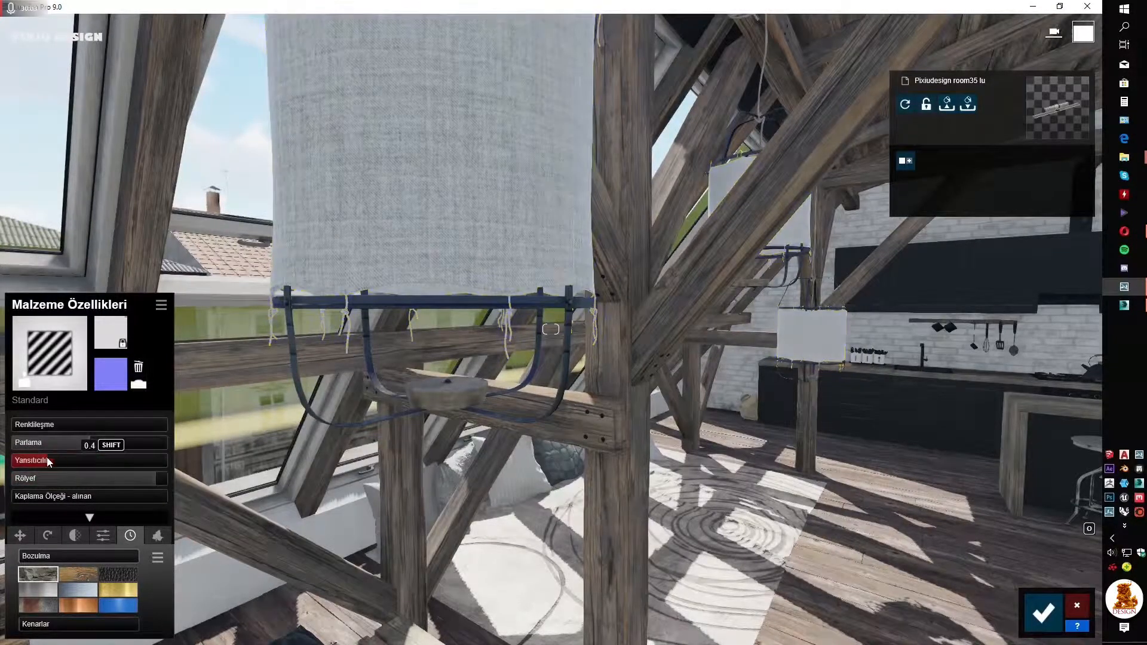
pyautogui.click(117, 574)
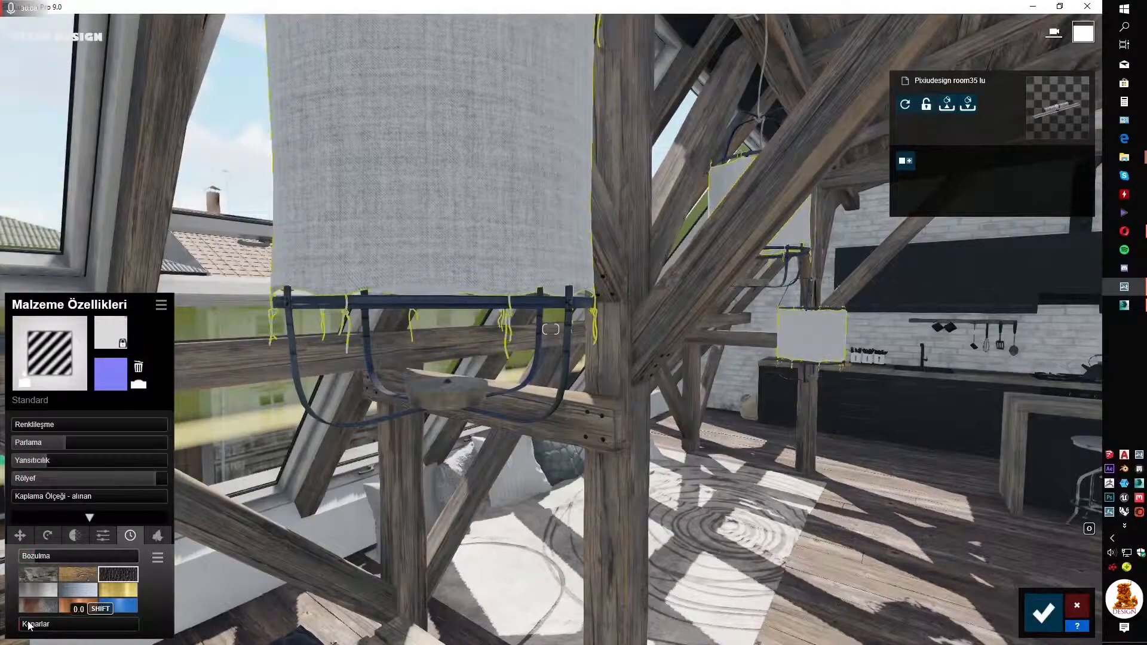
# - Enable transparency on the drum lamp cloth and set it to about 0.1
pyautogui.click(48, 537)
pyautogui.click(75, 537)
pyautogui.moveTo(74, 560); pyautogui.dragTo(84, 558)
pyautogui.click(59, 557)
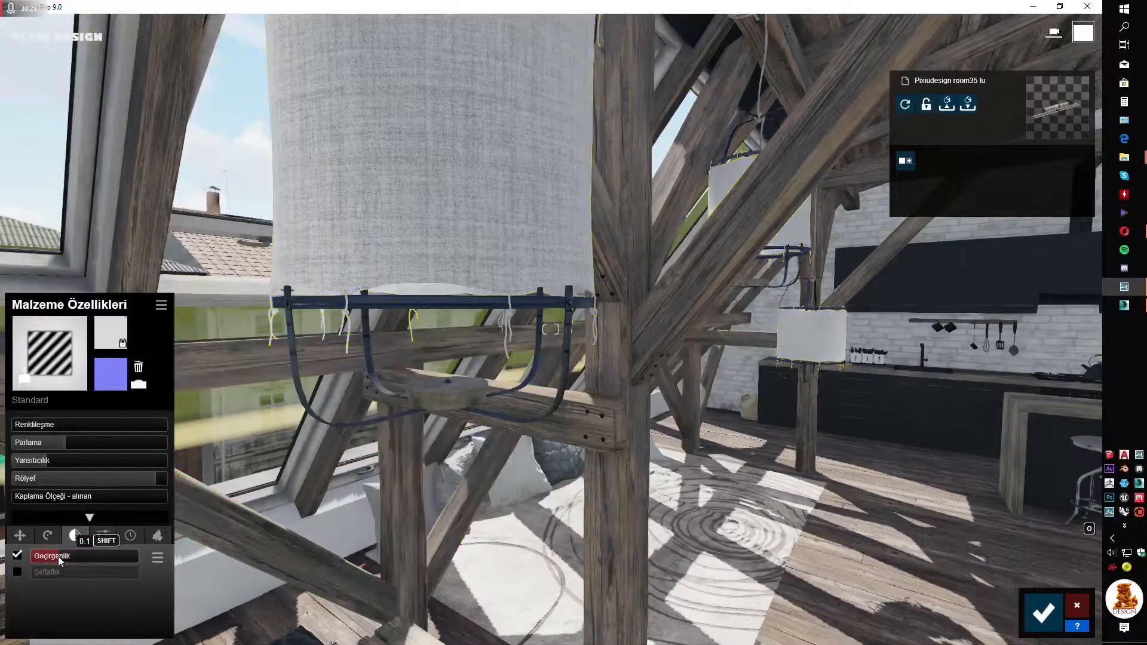
pyautogui.click(366, 353)
pyautogui.click(130, 535)
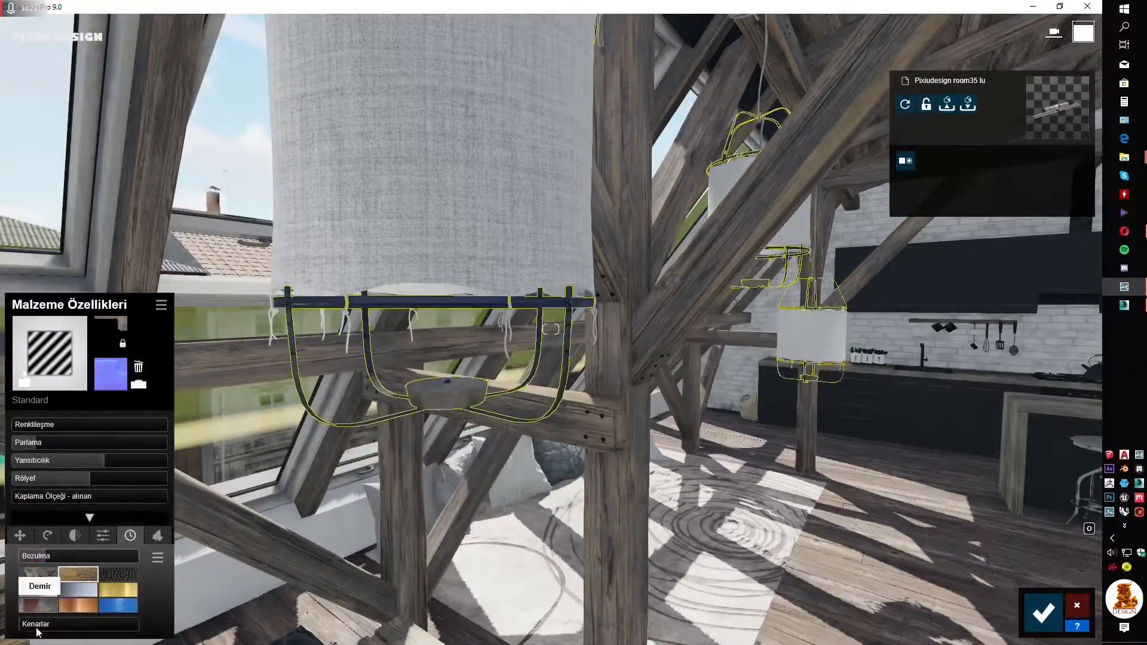
# - Assign the Standard material to the knotted cords that suspend the drum lamps
pyautogui.moveTo(442, 335); pyautogui.dragTo(461, 296, button='right')
pyautogui.press('q')
pyautogui.click(460, 296)
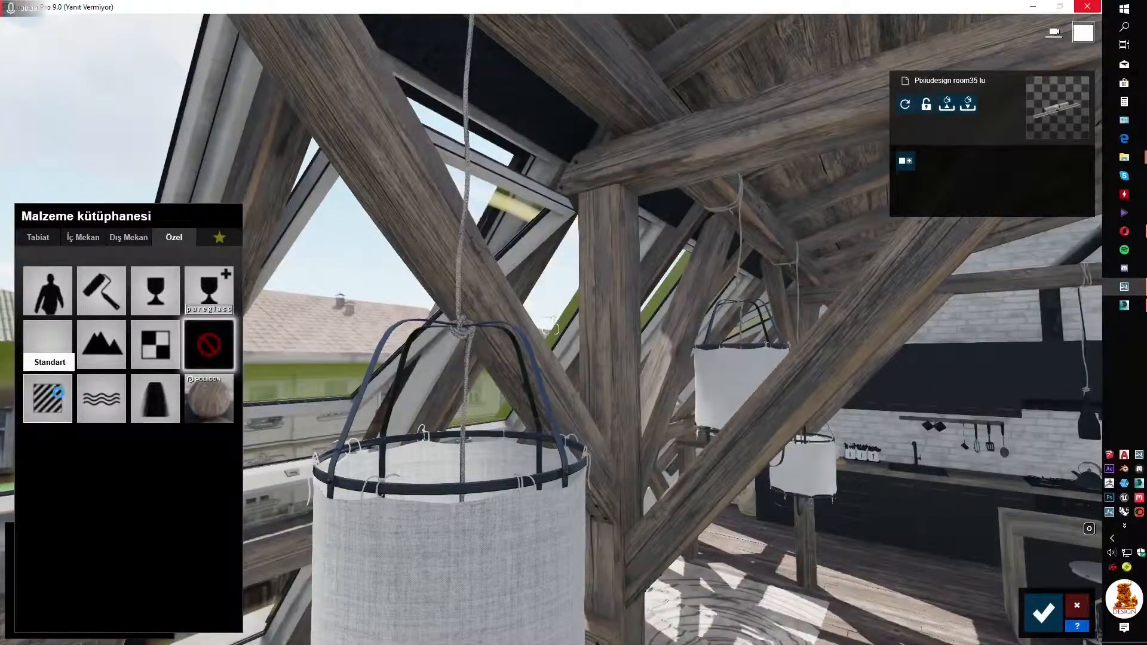
pyautogui.click(59, 392)
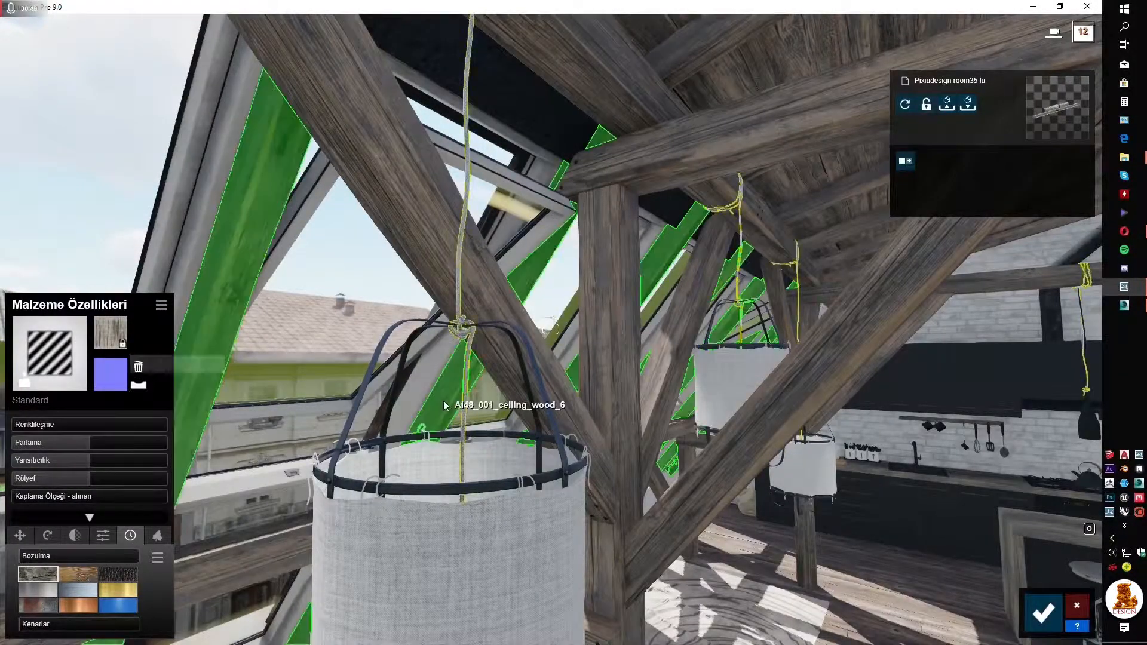
# - Raise the lamp cords' relief to maximum, lower their reflectivity and gloss, and apply slight leather-type weathering
pyautogui.moveTo(443, 405); pyautogui.dragTo(394, 352, button='right')
pyautogui.press('w')
pyautogui.moveTo(118, 479); pyautogui.dragTo(179, 479)
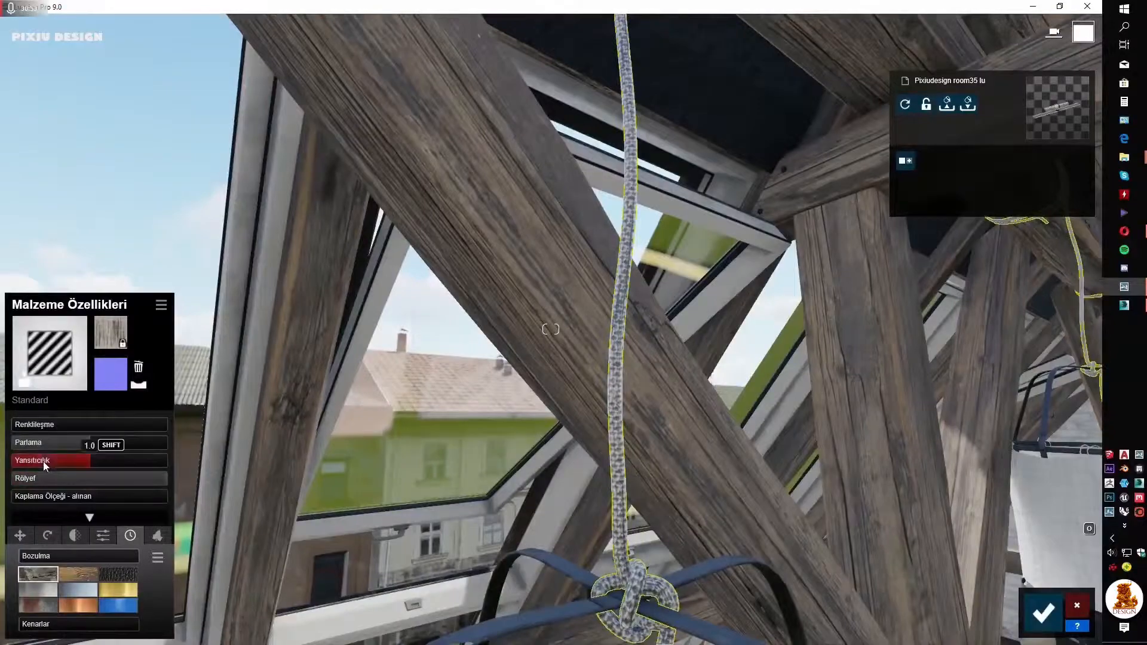
pyautogui.click(42, 462)
pyautogui.click(72, 443)
pyautogui.click(118, 575)
pyautogui.moveTo(40, 557)
pyautogui.mouseDown()
pyautogui.moveTo(99, 555)
pyautogui.moveTo(57, 560)
pyautogui.mouseUp()
# - Check the transparency setting of drum_lamp_cloth on the large lamp near the TV wall
pyautogui.moveTo(334, 454); pyautogui.dragTo(666, 263, button='right')
pyautogui.press('s')
pyautogui.press('w')
pyautogui.click(671, 256)
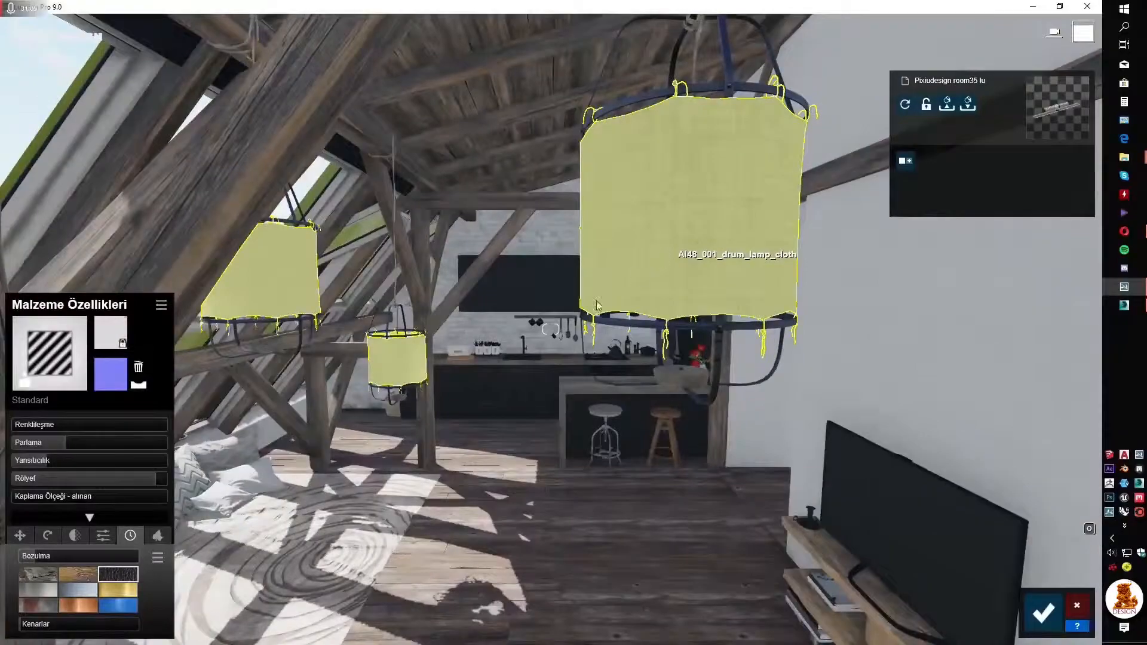
pyautogui.click(73, 536)
# - Open the material choices for the round seat of the white metal stool at the kitchen counter
pyautogui.press('w')
pyautogui.moveTo(371, 531)
pyautogui.mouseDown(button='right')
pyautogui.moveTo(286, 522)
pyautogui.moveTo(373, 516)
pyautogui.mouseUp(button='right')
pyautogui.press('w')
pyautogui.moveTo(469, 472); pyautogui.dragTo(571, 425, button='right')
pyautogui.press('e')
pyautogui.click(571, 379)
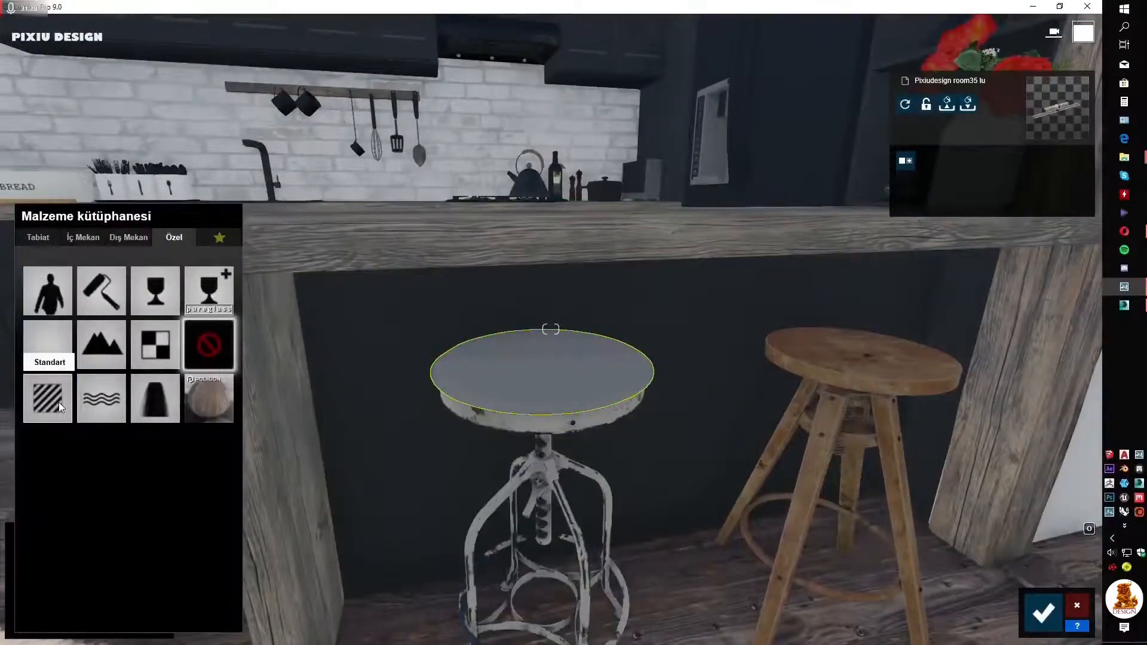